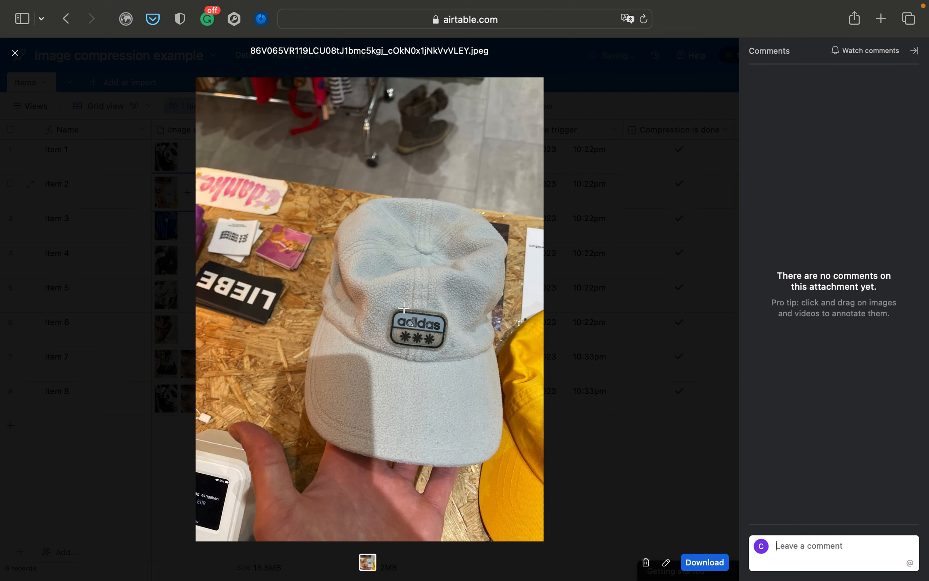
Compare Item 2's uncompressed and compressed image attachments and the total sizes of both image fields.
left_click(548, 330)
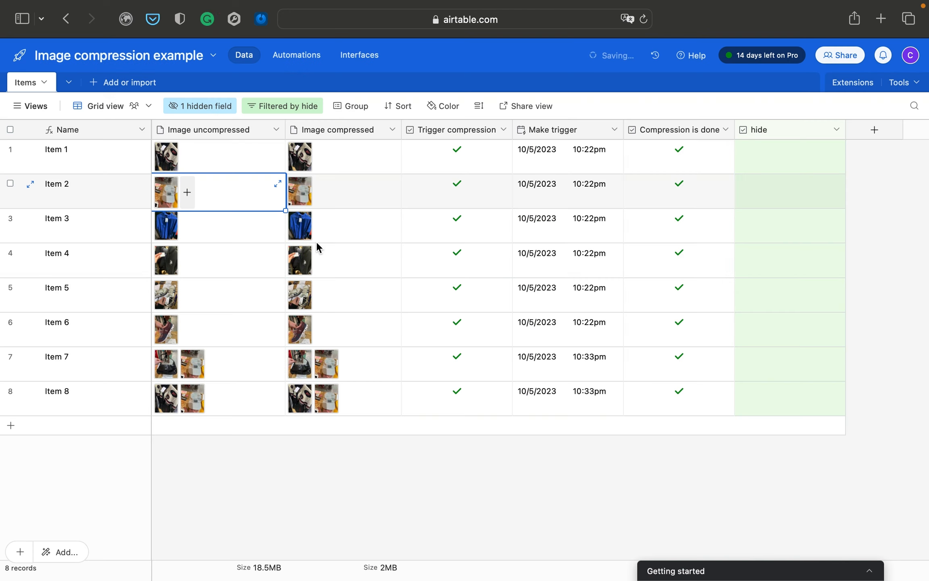
left_click(301, 198)
left_click(299, 195)
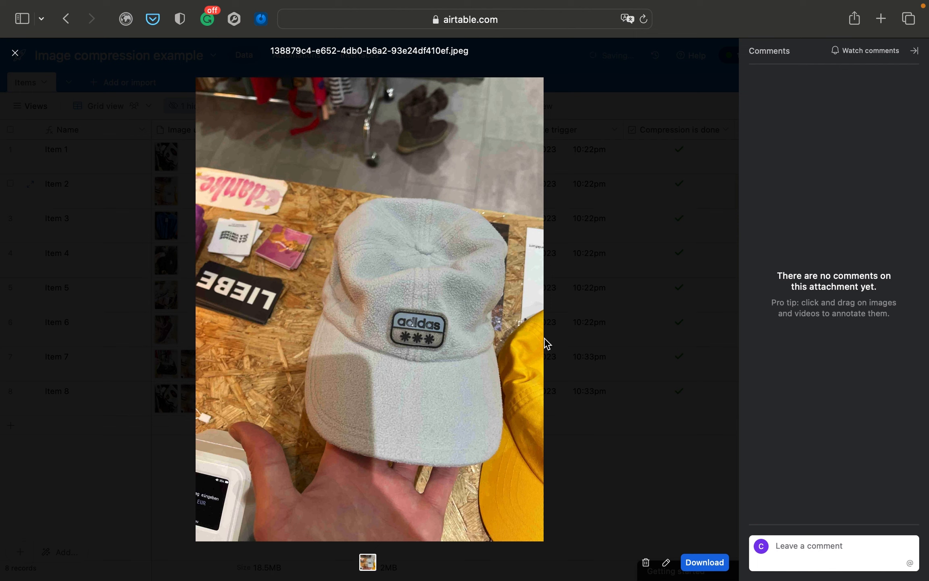
left_click(604, 348)
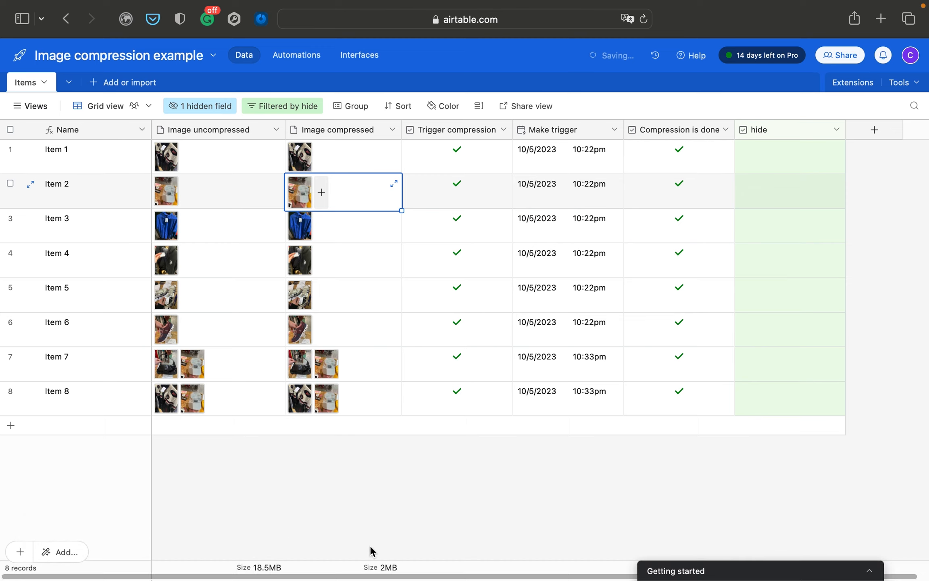
left_click(377, 533)
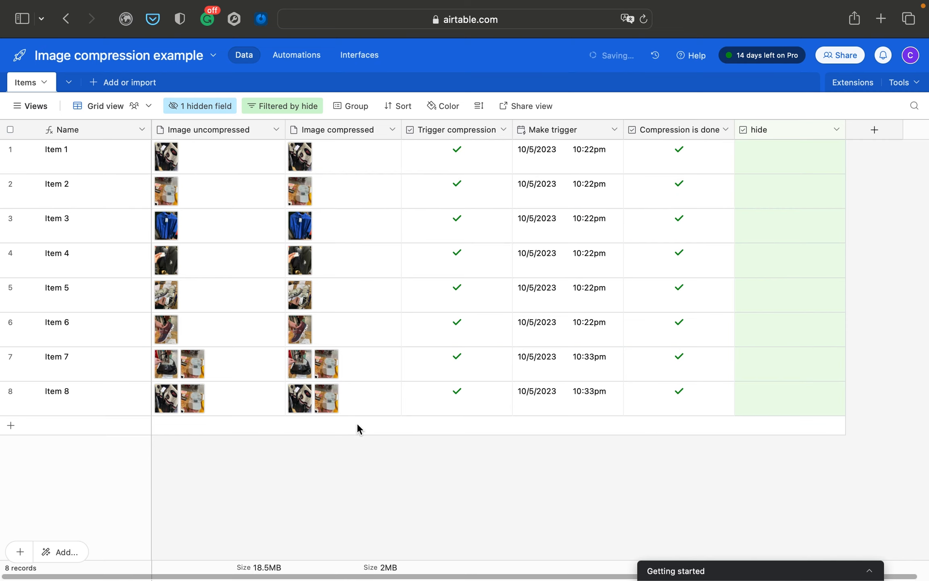
scroll(357, 390, "right", 1)
scroll(356, 389, "left", 1)
Switch to the other browser window and view the mallabe homepage and the Make scenario "Airtable Mallabe single Images".
key("ctrl+Left")
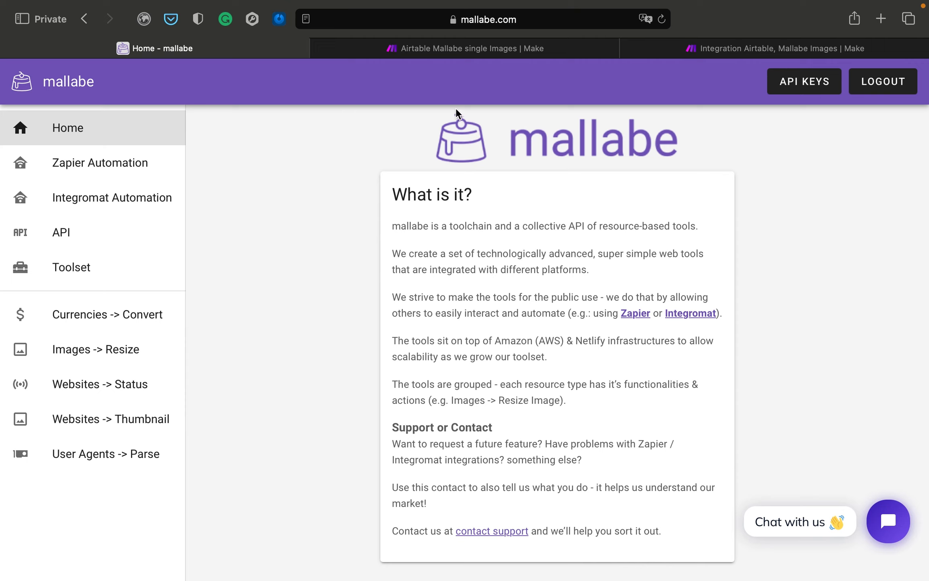
left_click(434, 46)
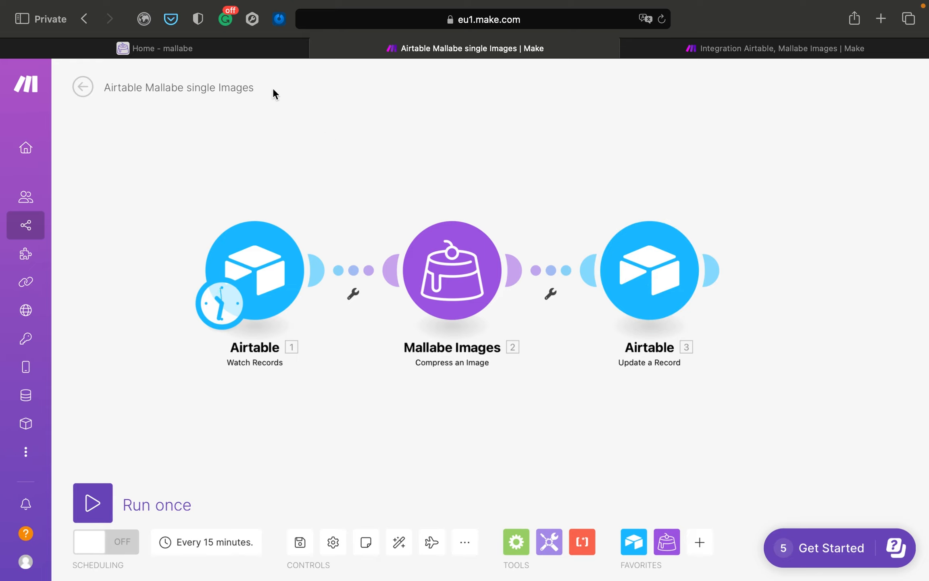
left_click(200, 50)
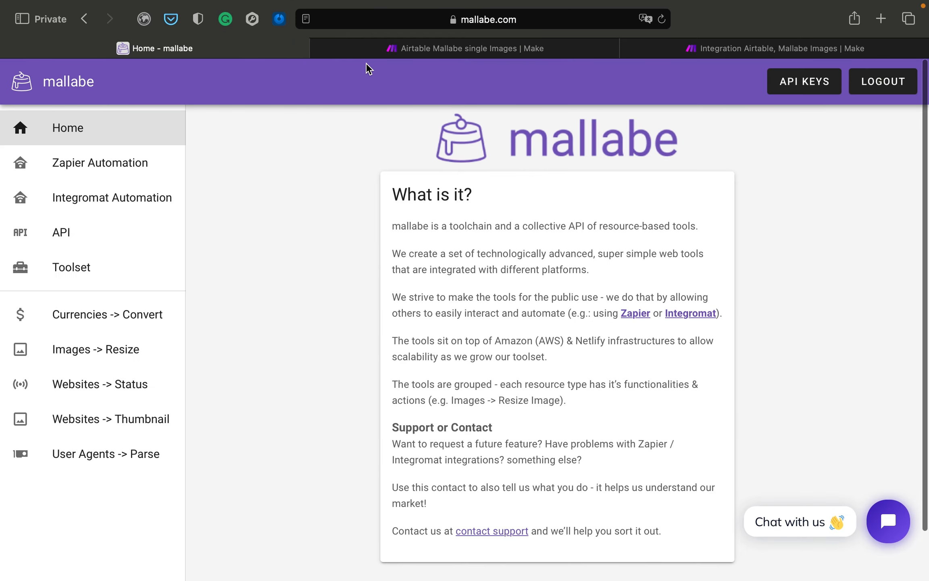
left_click(369, 49)
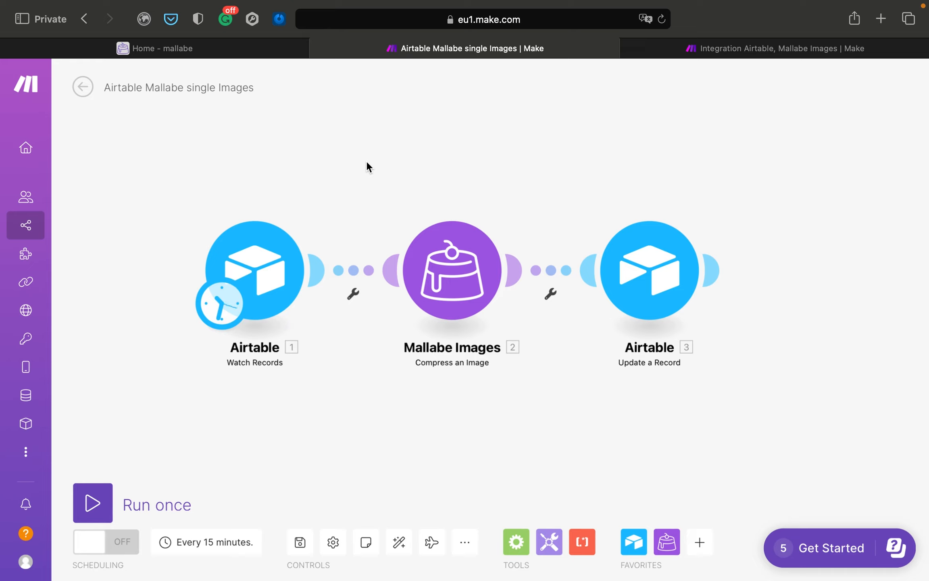
scroll(366, 161, "down", 1)
left_click(468, 152)
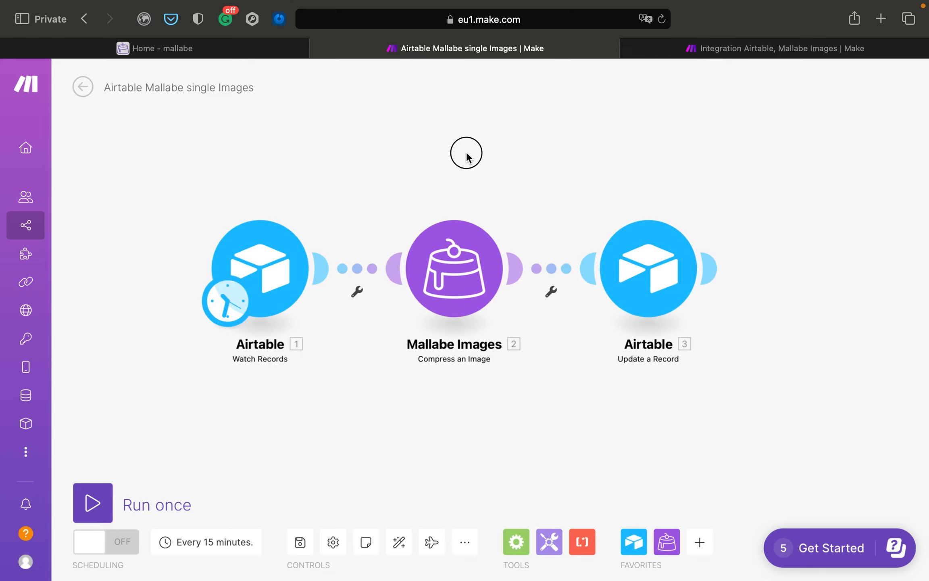
left_click_drag(468, 152, 440, 164)
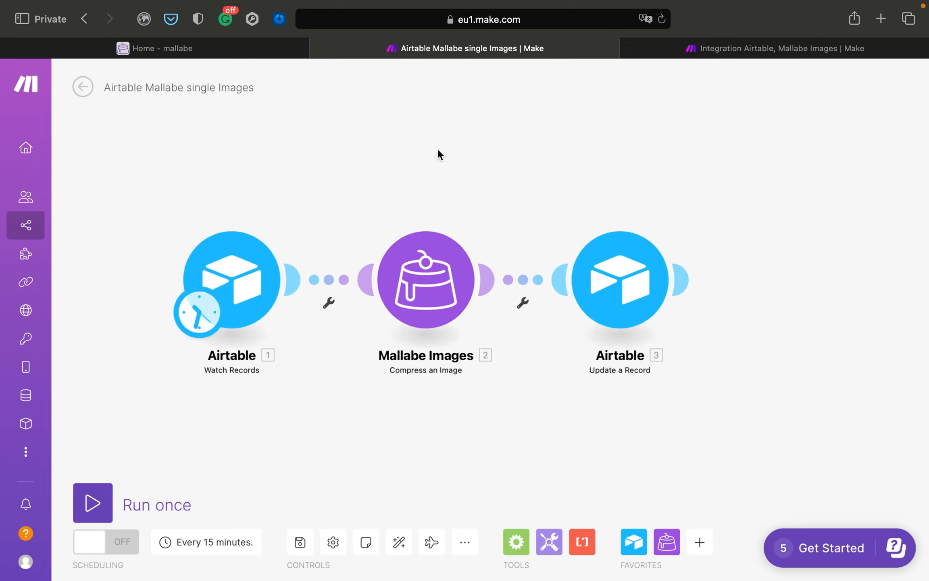
Return to the Airtable base and compare the single and multiple attachments in the Image uncompressed field for Items 1, 7 and 6.
key("ctrl+Right")
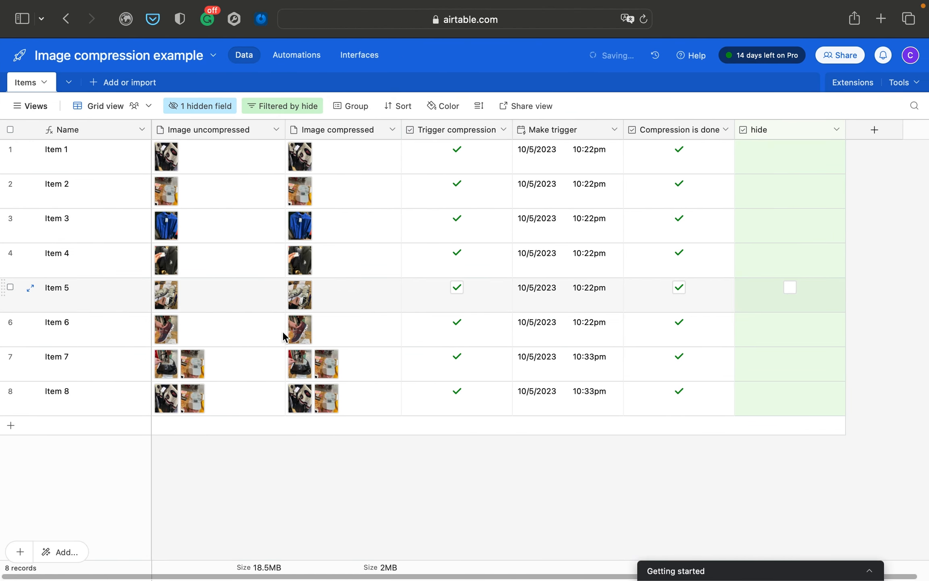
left_click(174, 163)
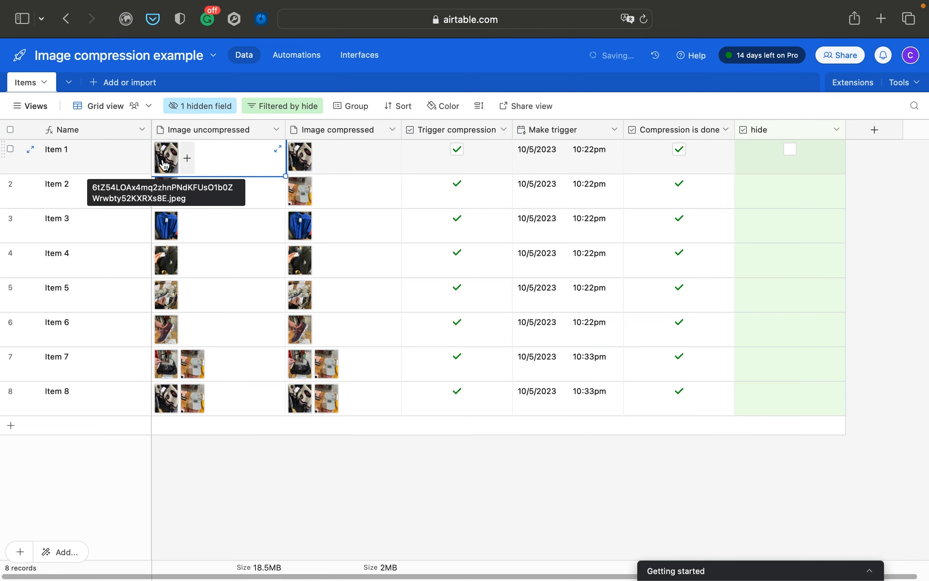
left_click(228, 355)
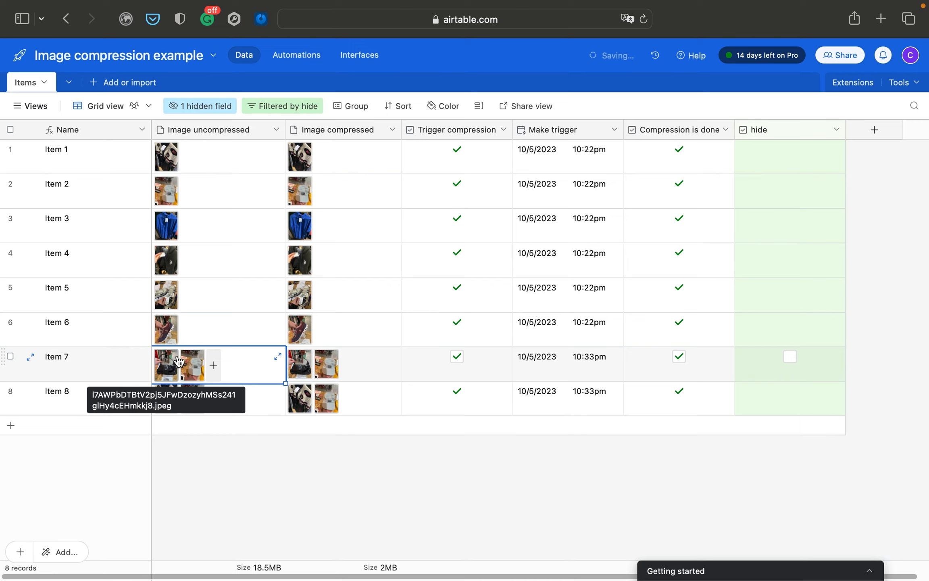
left_click(245, 338)
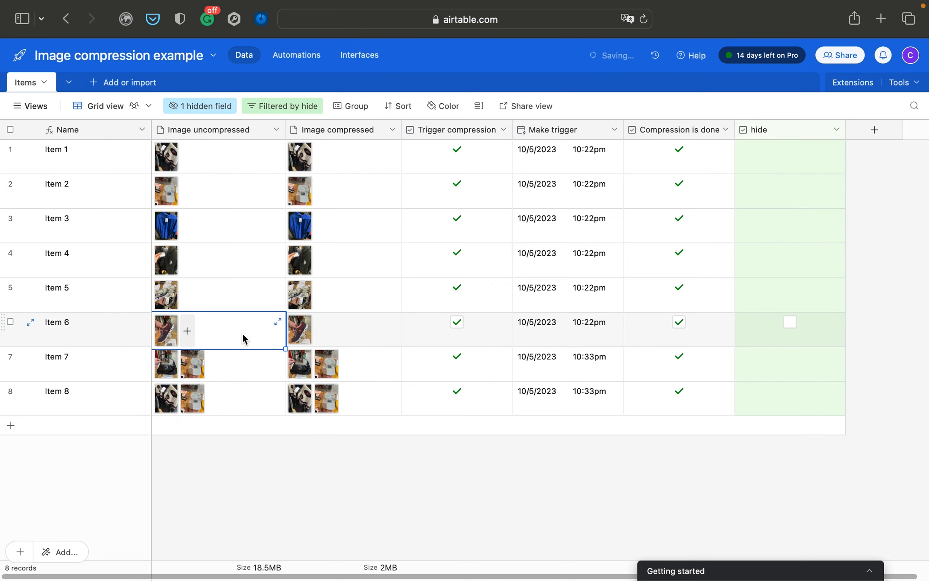
Switch back to Make and examine the three-module flow of the "Airtable Mallabe single Images" scenario.
key("ctrl+Left")
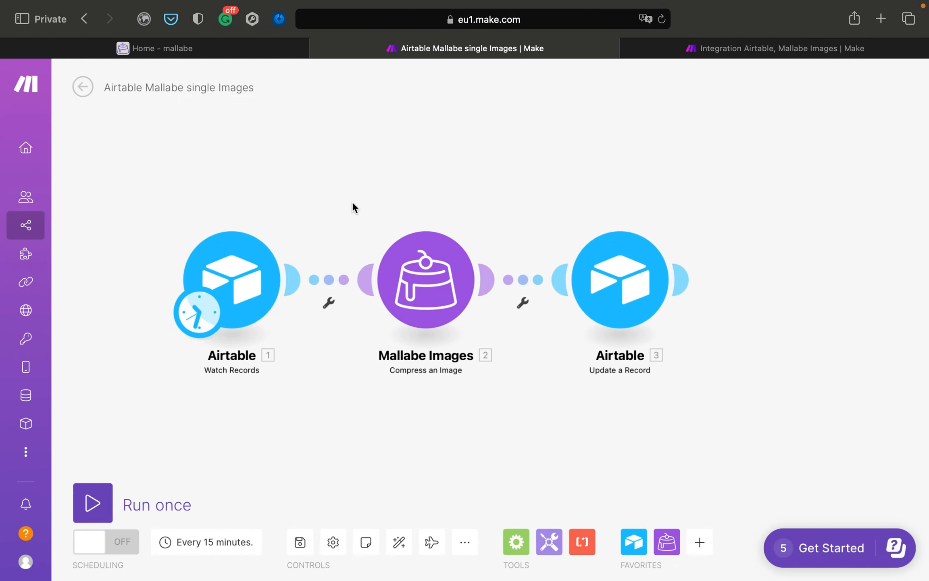
scroll(352, 202, "down", 1)
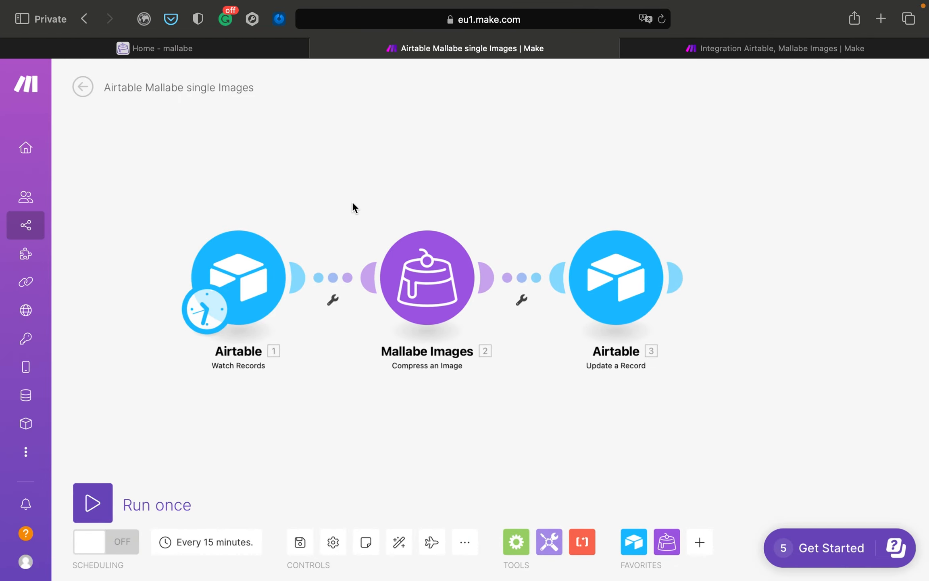
left_click_drag(379, 182, 359, 170)
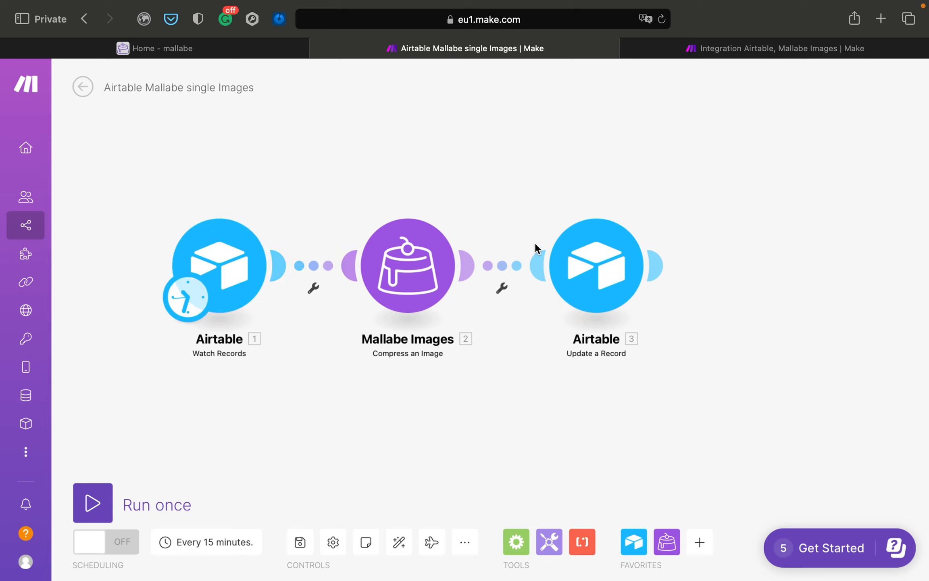
left_click_drag(380, 182, 392, 210)
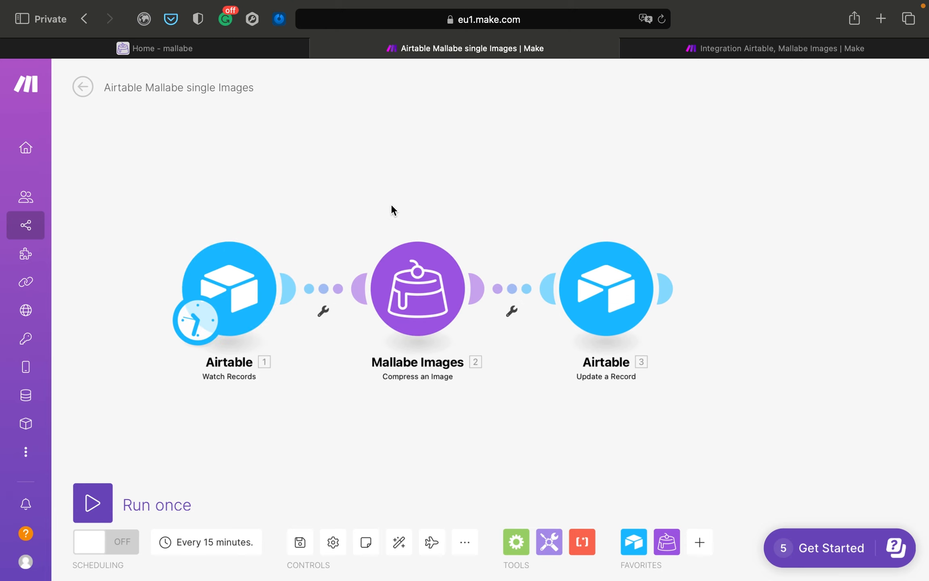
Check Item 7's multiple attachments in Airtable, and examine Make's "Integration Airtable, Mallabe Images" scenario in the editor.
left_click(710, 50)
key("ctrl+Right")
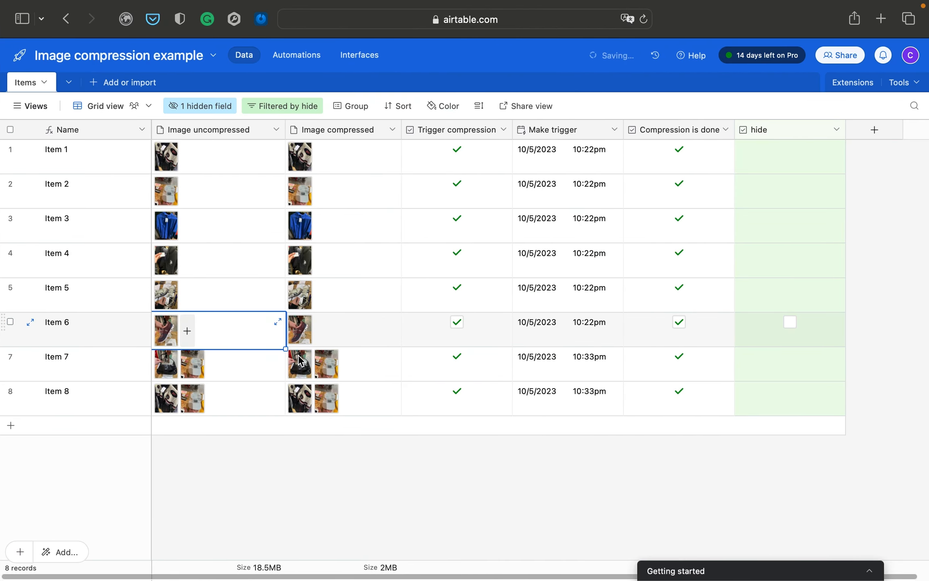
left_click(239, 372)
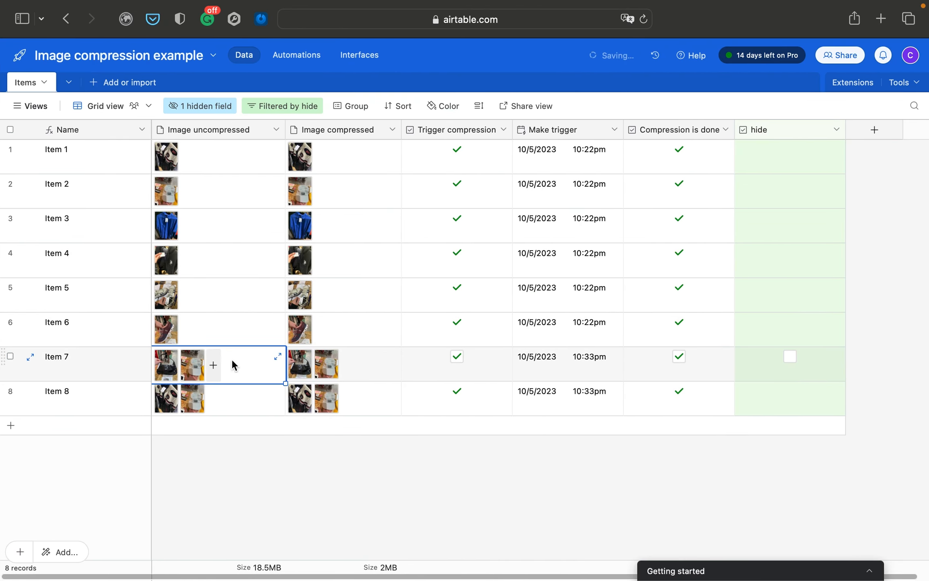
key("ctrl+Left")
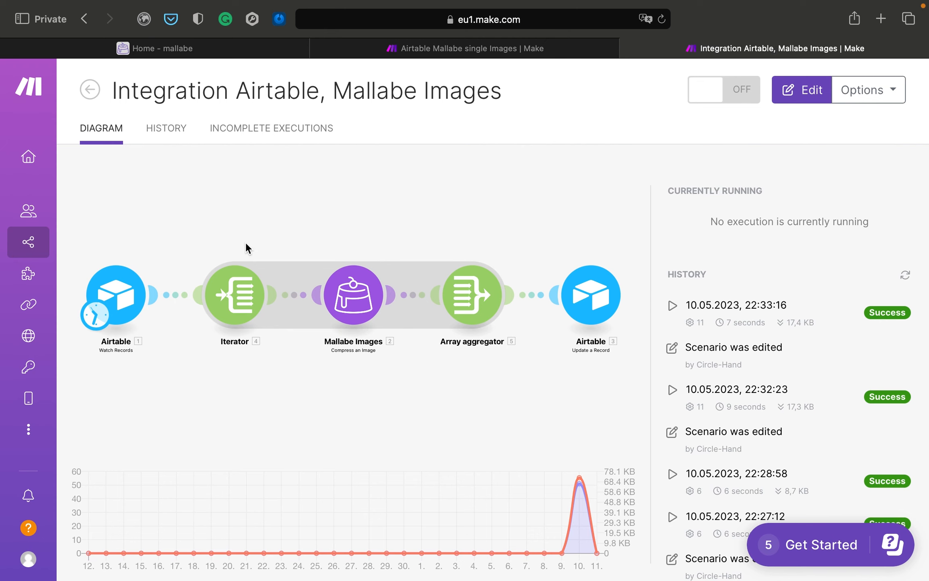
left_click(287, 230)
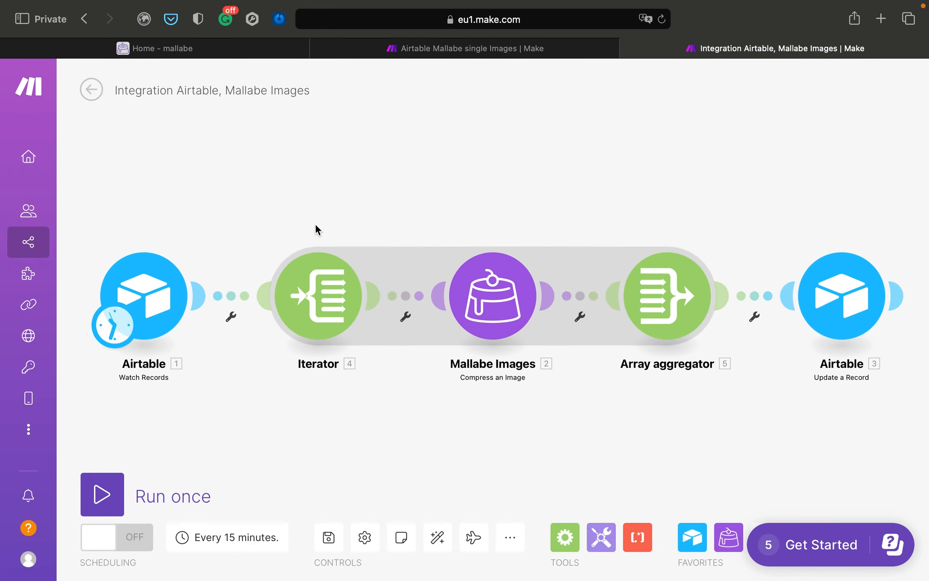
left_click_drag(317, 203, 377, 196)
scroll(365, 203, "down", 1)
scroll(395, 198, "down", 2)
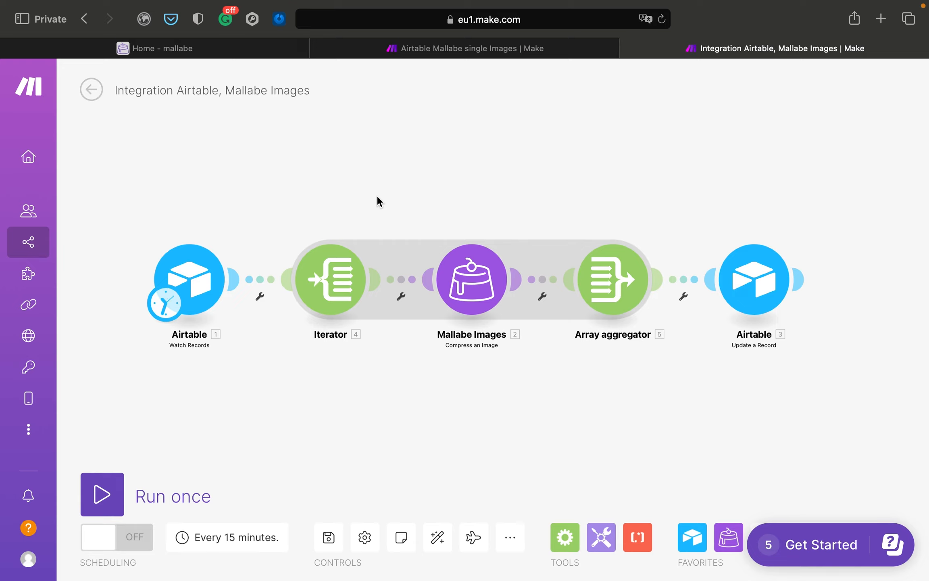
Switch to the Airtable base and delete the Trigger compression field despite its dependency.
key("ctrl+Right")
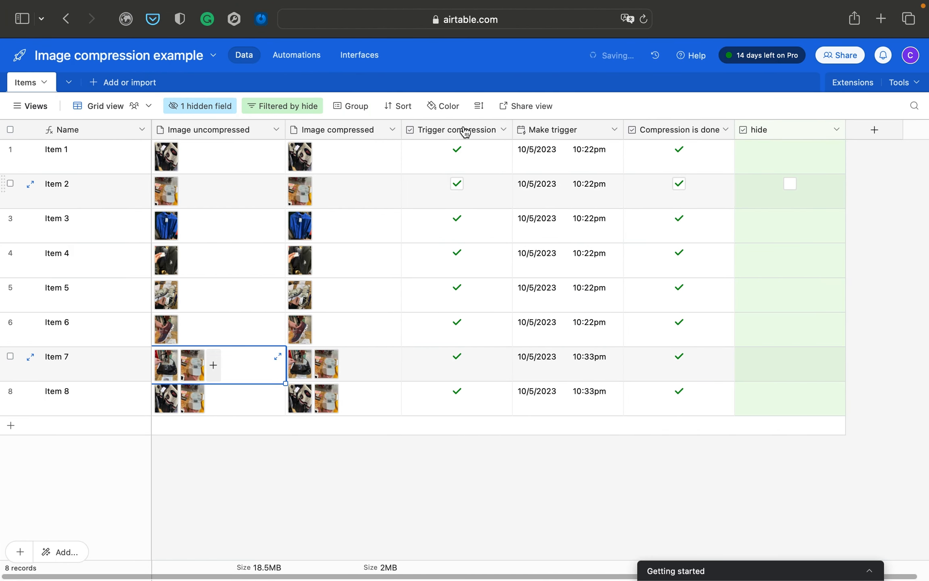
right_click(484, 129)
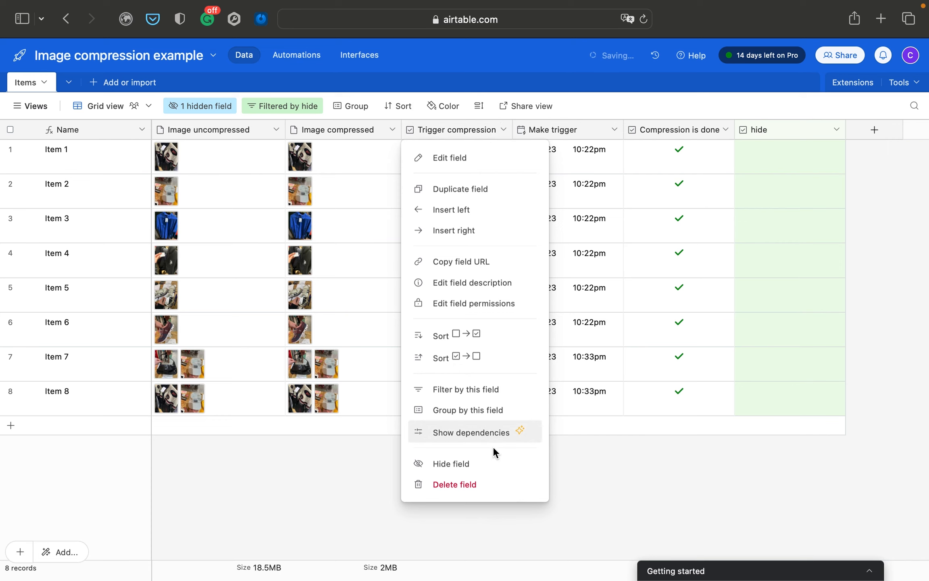
left_click(498, 120)
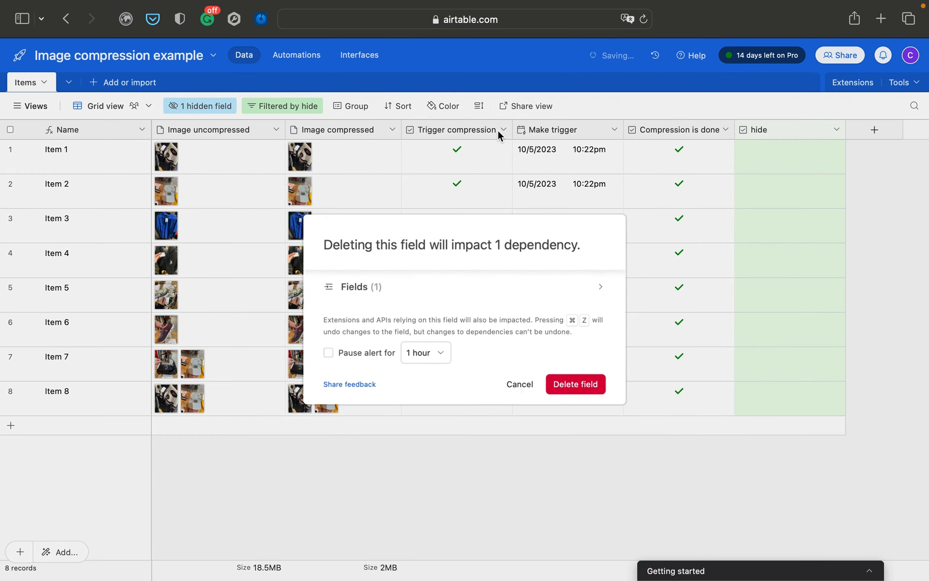
key("Return")
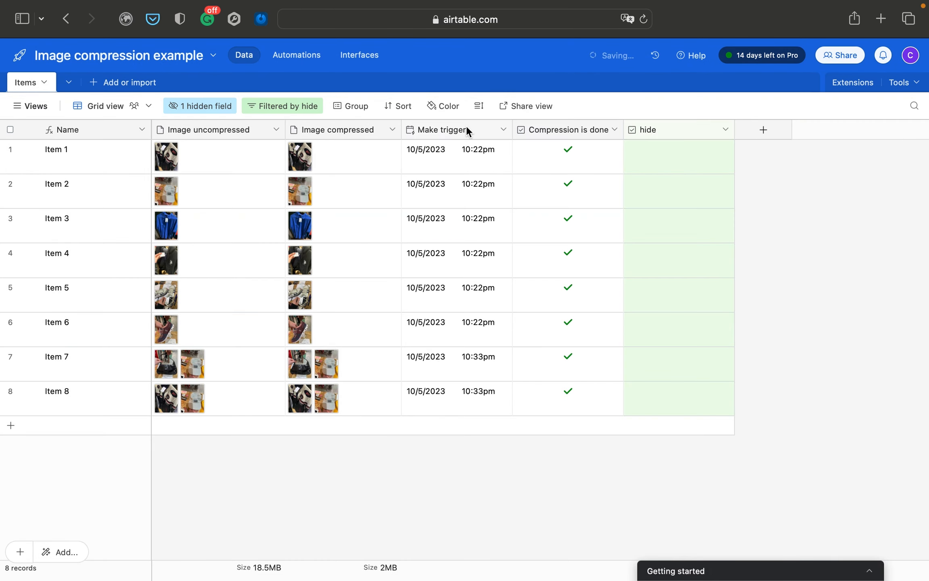
Delete the Make trigger and Compression is done fields from the Items table.
right_click(460, 130)
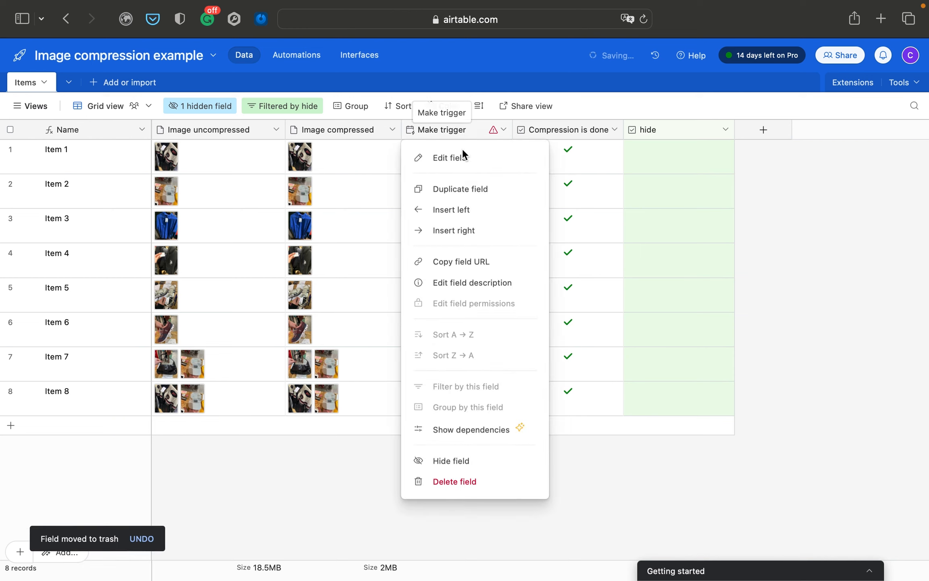
left_click(475, 484)
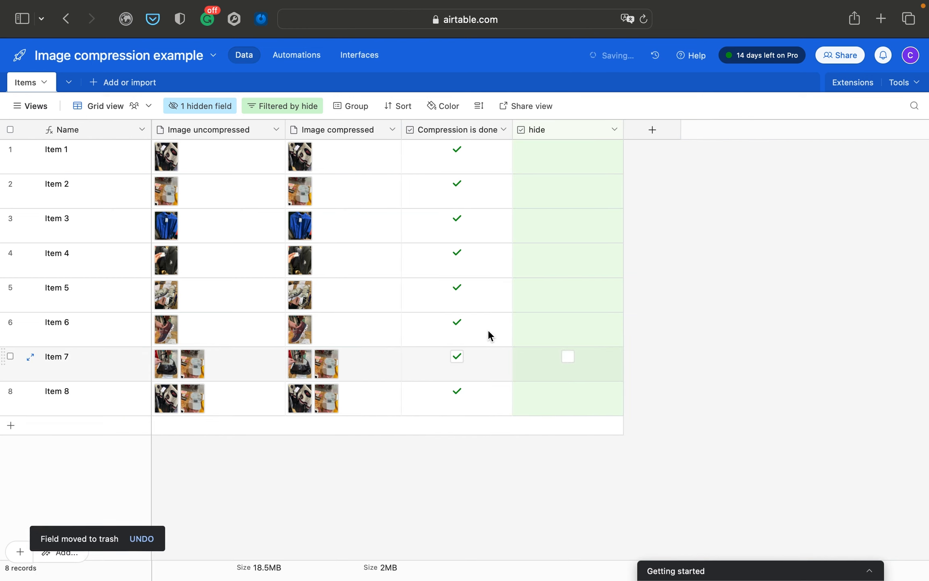
right_click(463, 132)
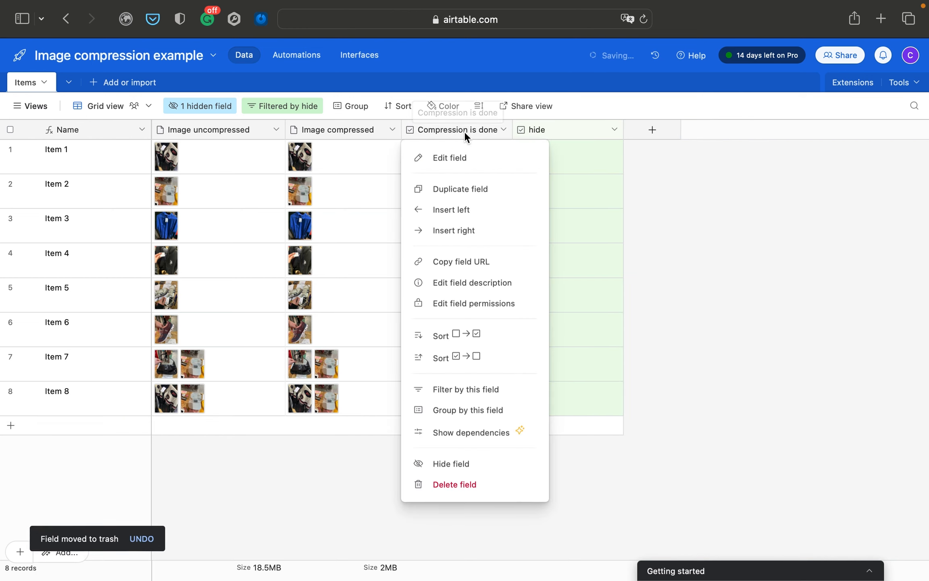
left_click(491, 484)
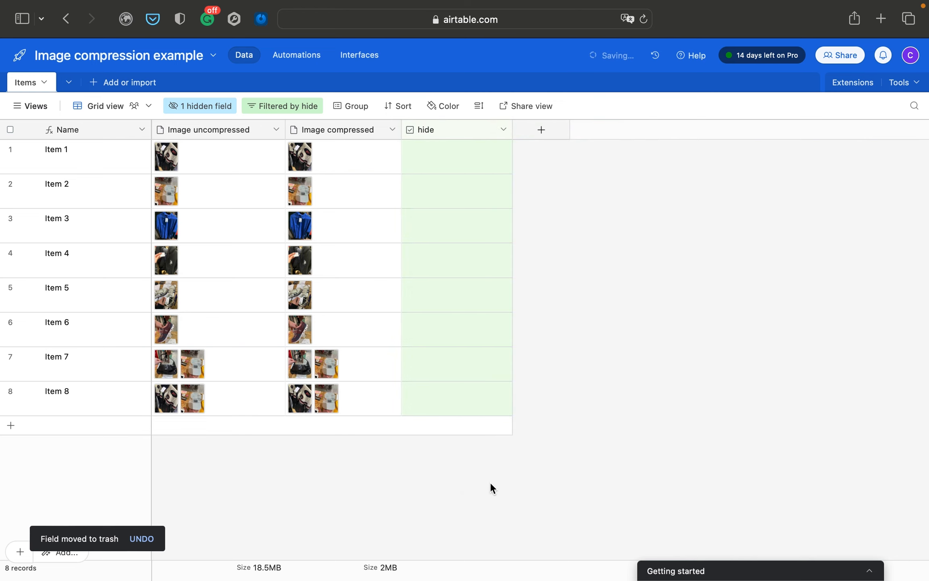
Hide the "hide" checkbox field from the grid view.
left_click(504, 133)
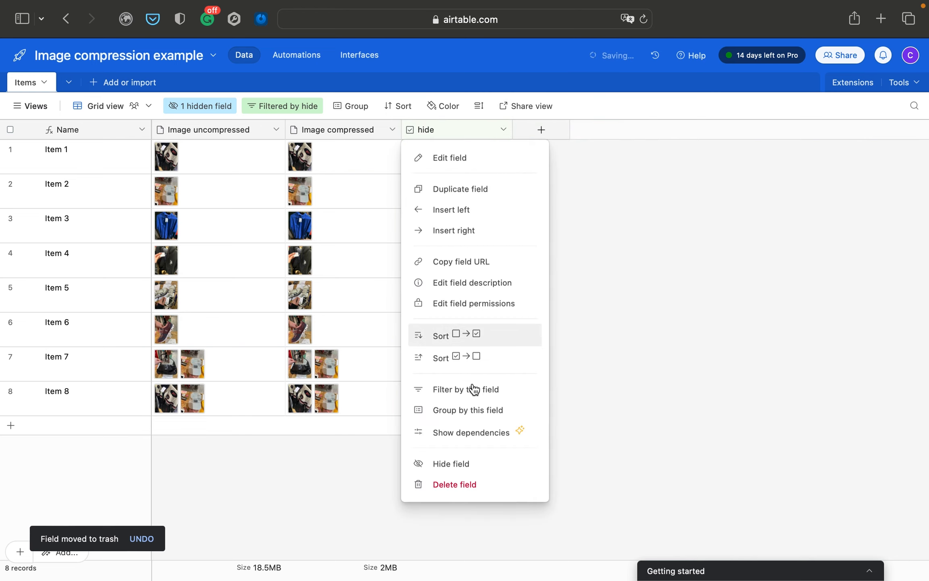
left_click(465, 461)
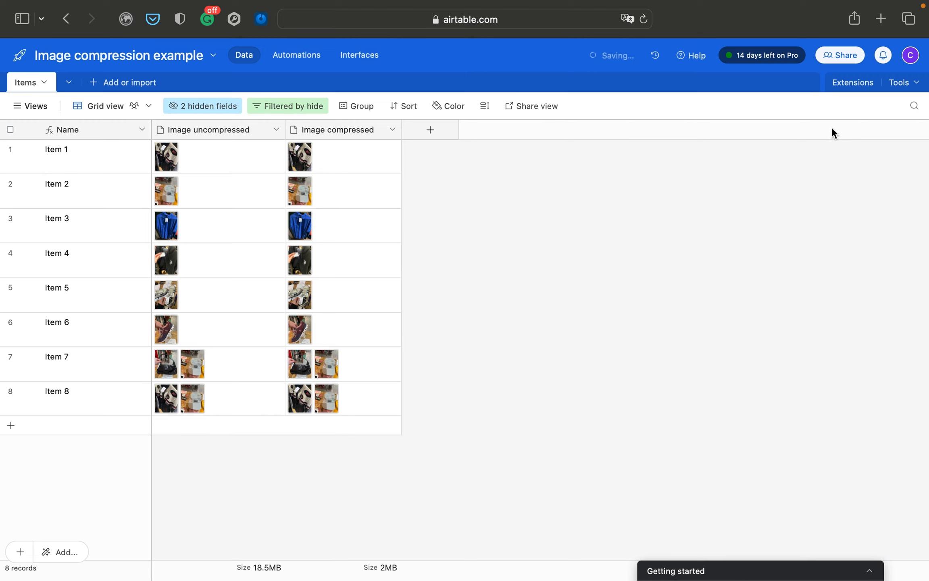
Open the Airtable account overview page.
left_click(911, 56)
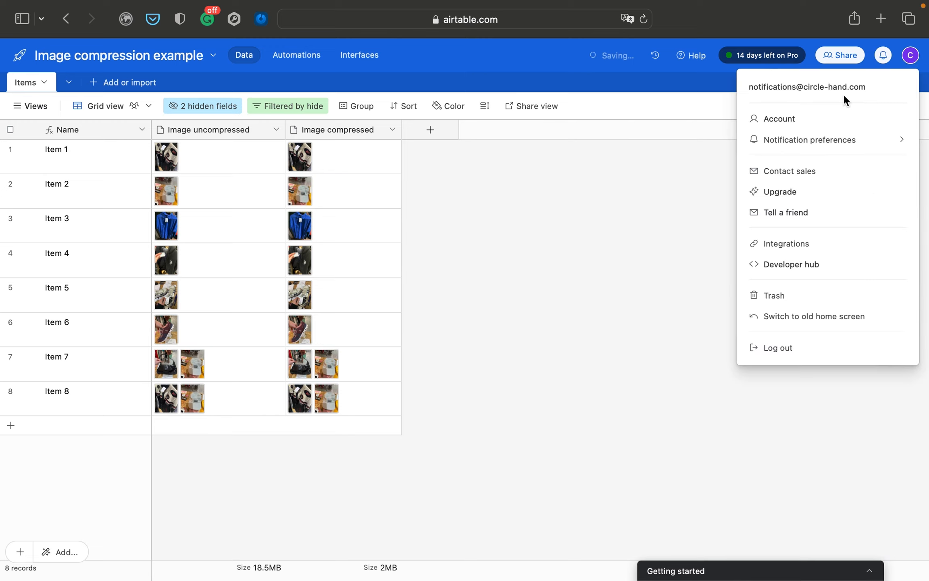
left_click(819, 120)
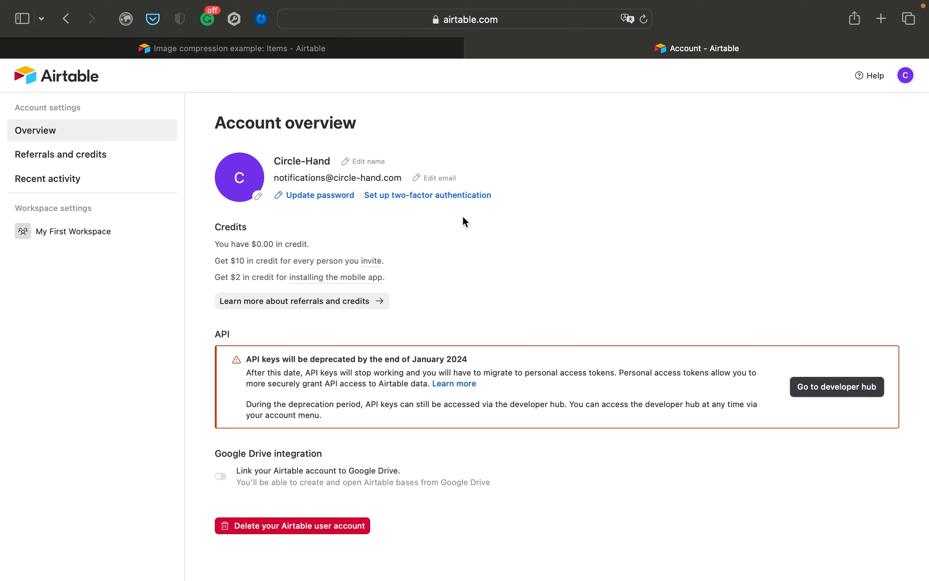
Open the developer hub and start a new personal access token named "Tutorial 2".
left_click(832, 395)
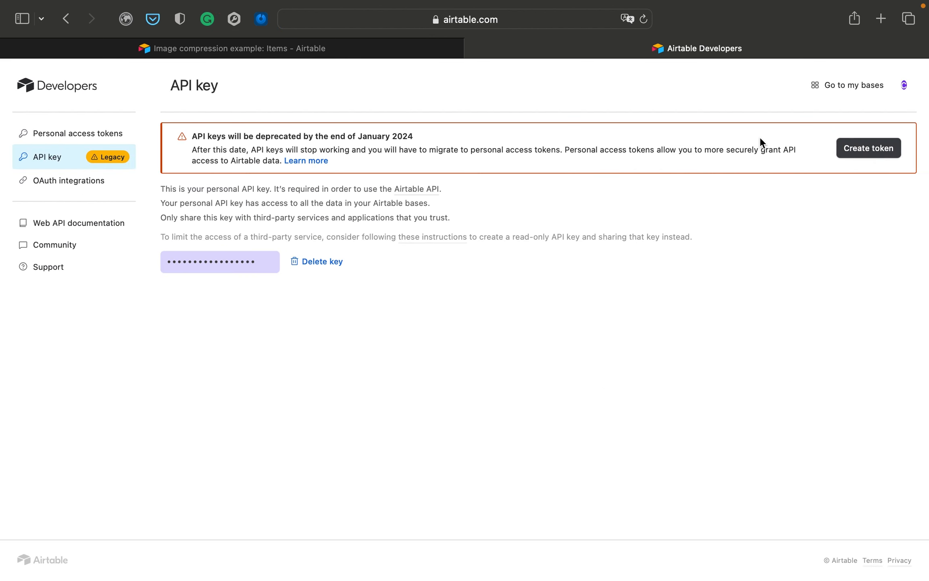
left_click(857, 149)
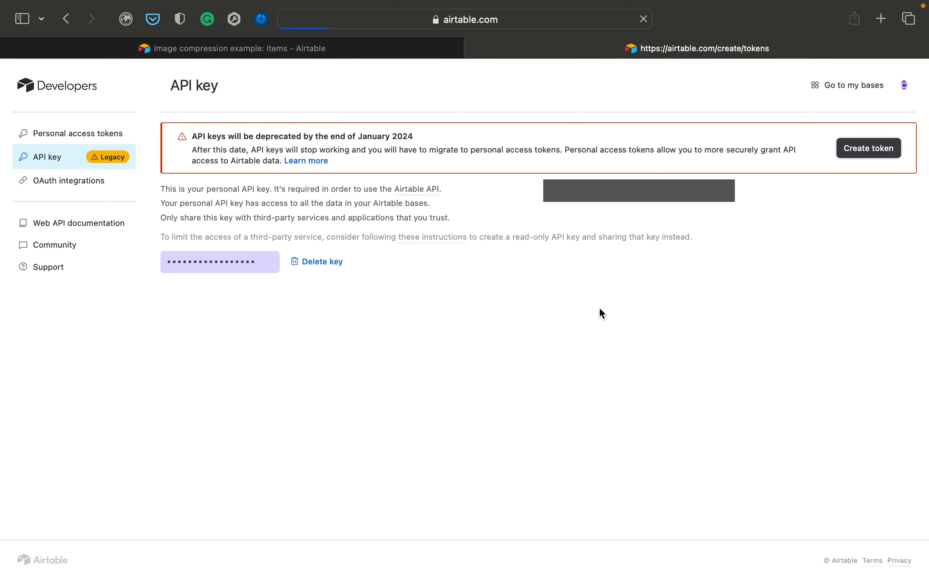
left_click(831, 135)
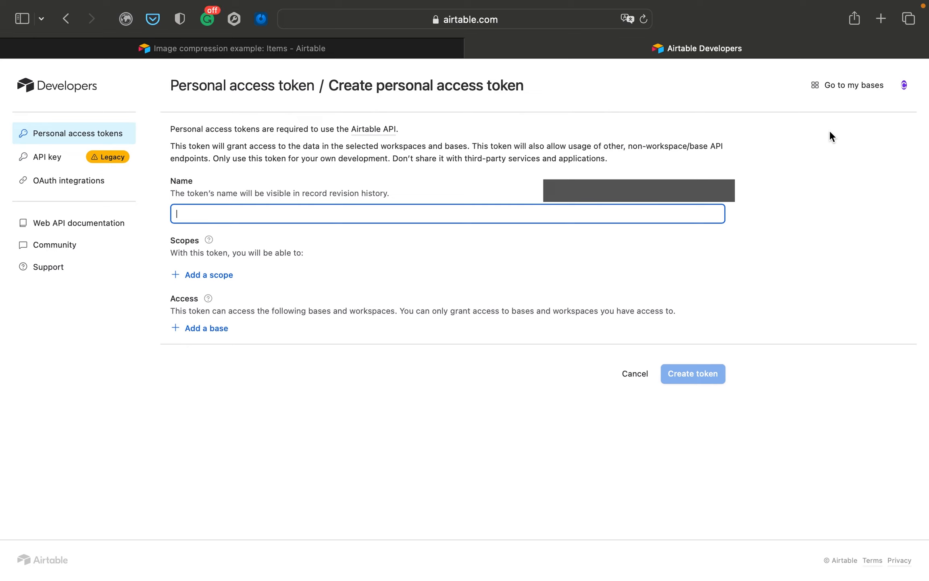
type("Tutorial 2")
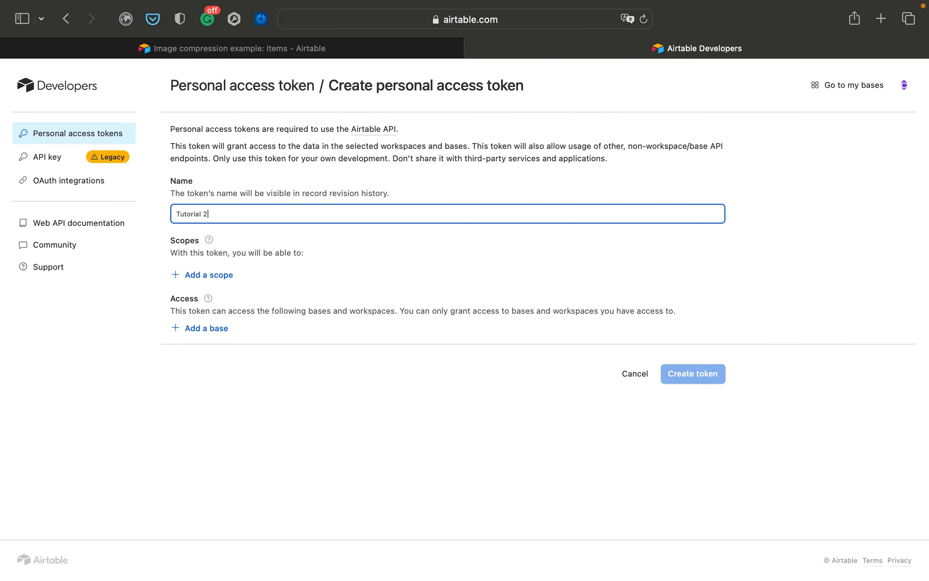
Add the scopes data.records:read, data.records:write, schema.bases:read and schema.bases:write to the token.
left_click(216, 278)
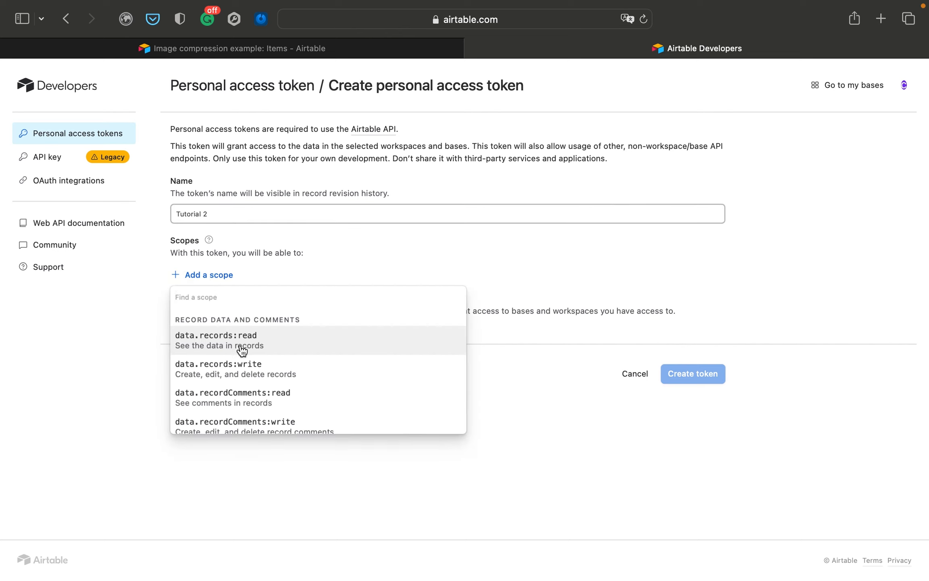
left_click(242, 349)
left_click(210, 300)
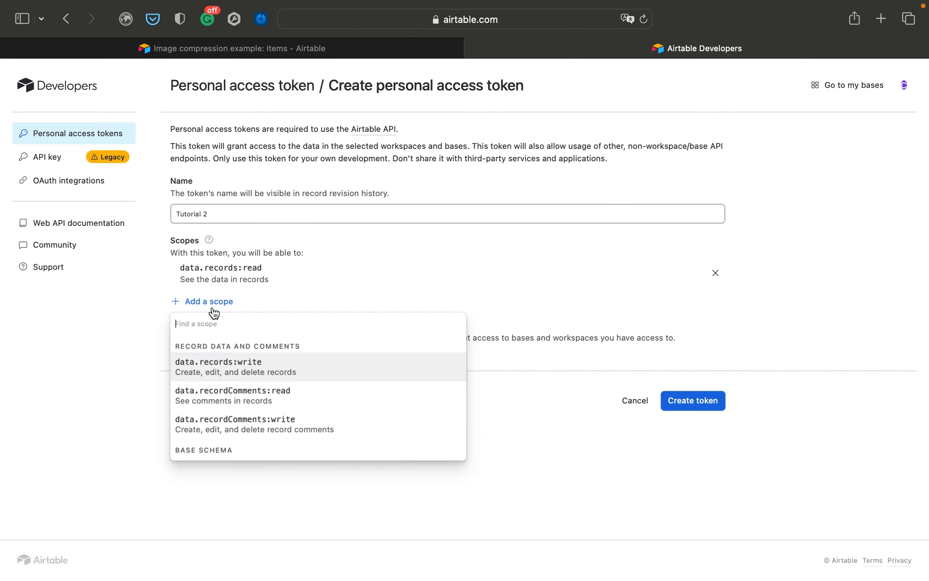
left_click(242, 365)
left_click(204, 328)
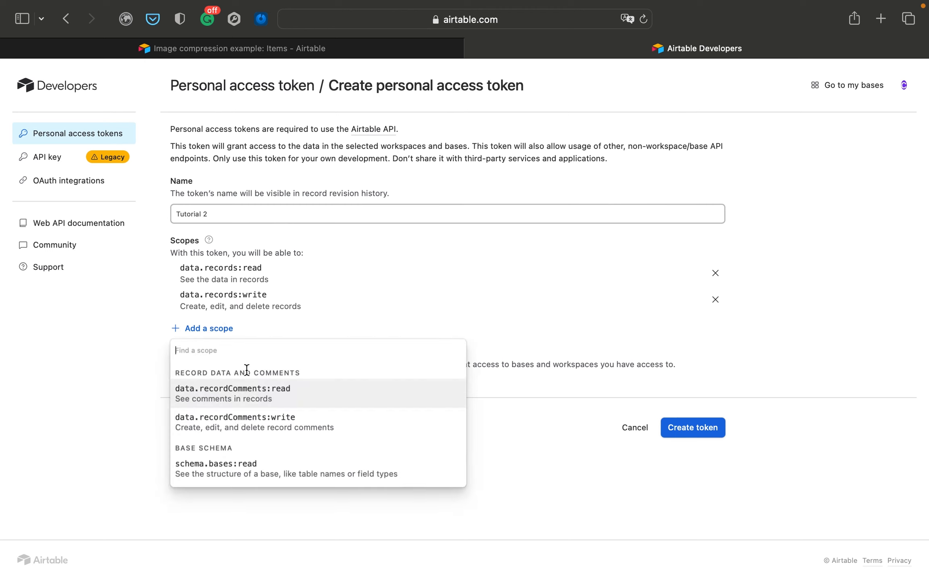
scroll(248, 403, "down", 2)
left_click(253, 444)
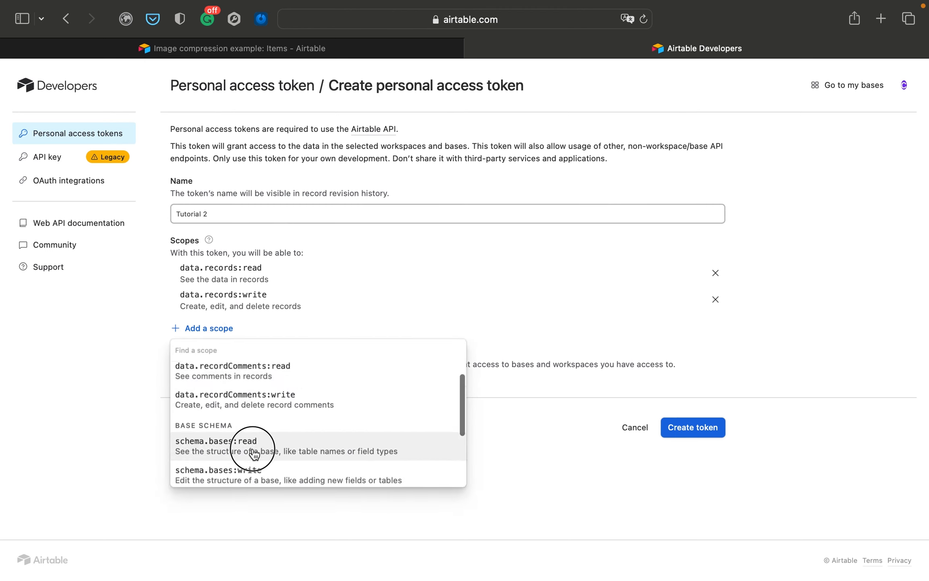
left_click(214, 357)
scroll(258, 442, "down", 4)
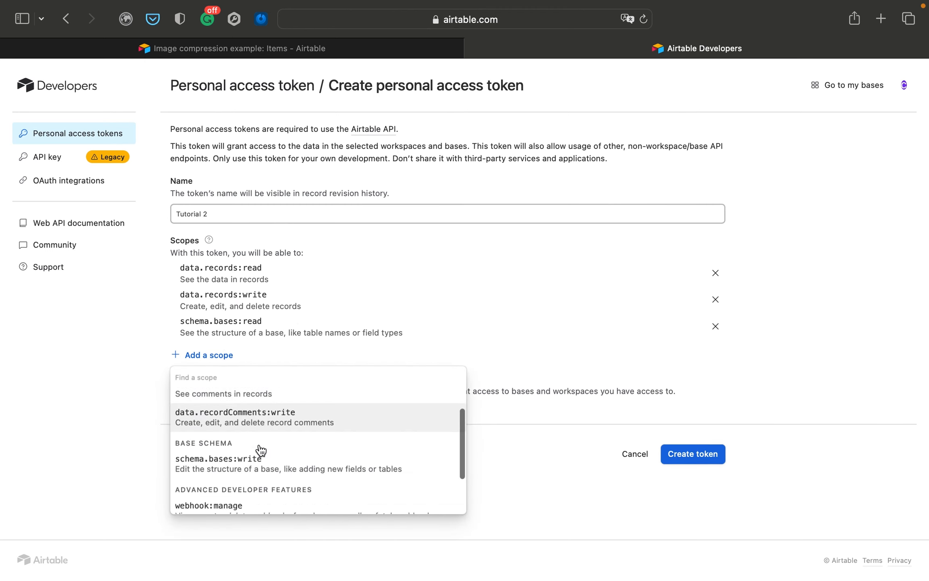
left_click(259, 452)
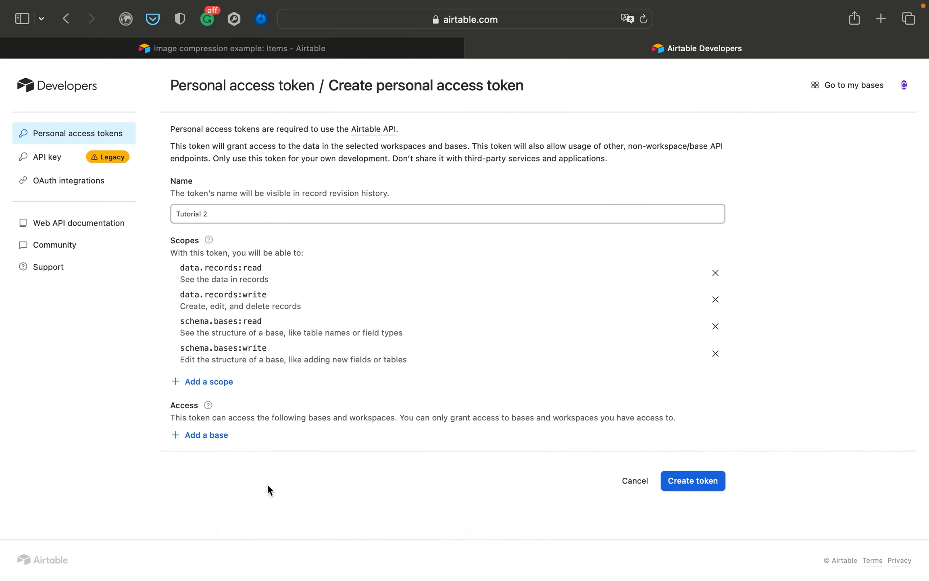
Create the token with access to the Image compression example base and copy it.
left_click(204, 441)
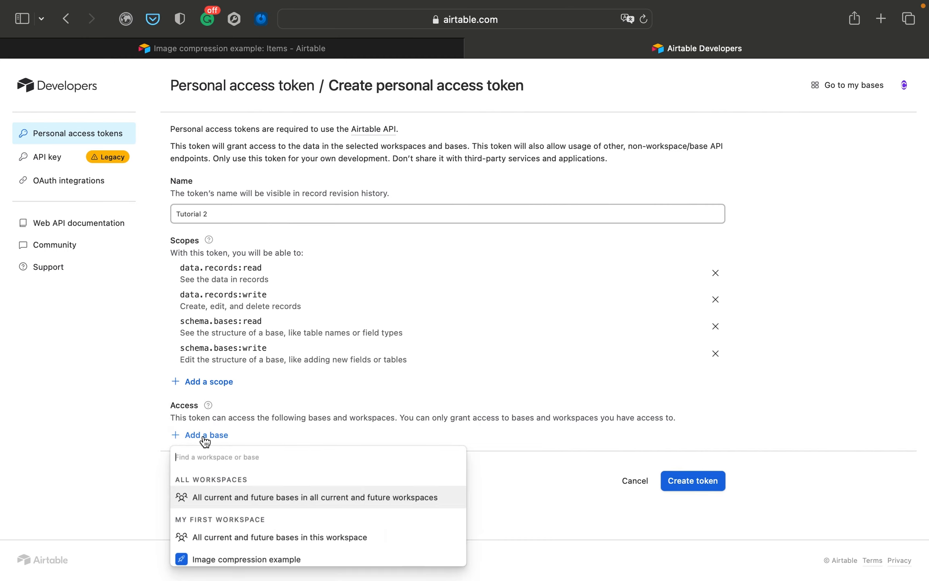
left_click(245, 560)
scroll(286, 503, "down", 1)
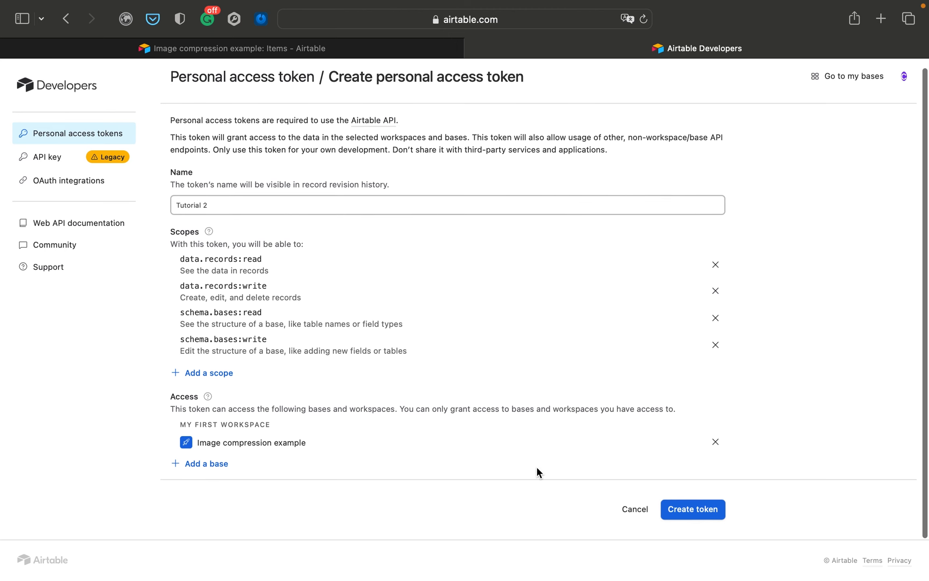
left_click(700, 508)
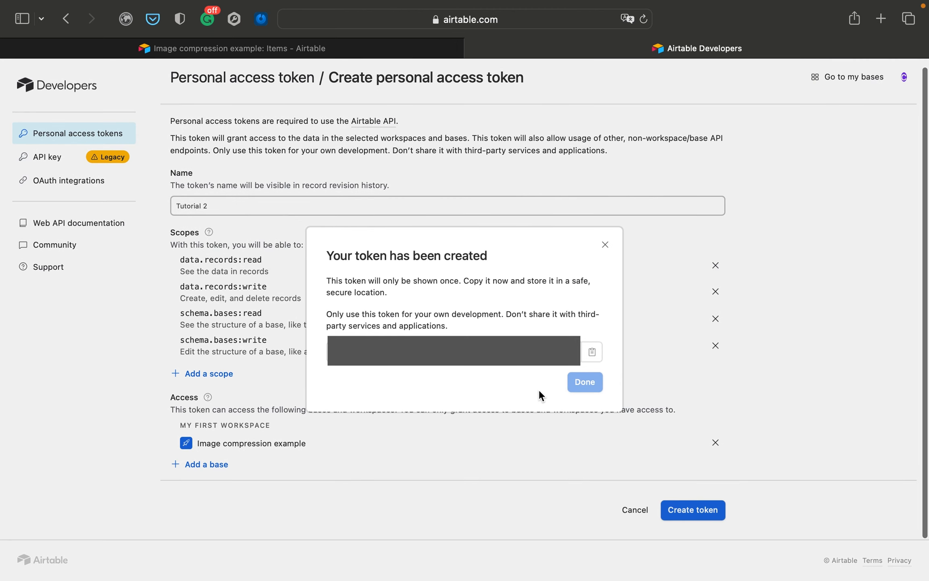
left_click(592, 355)
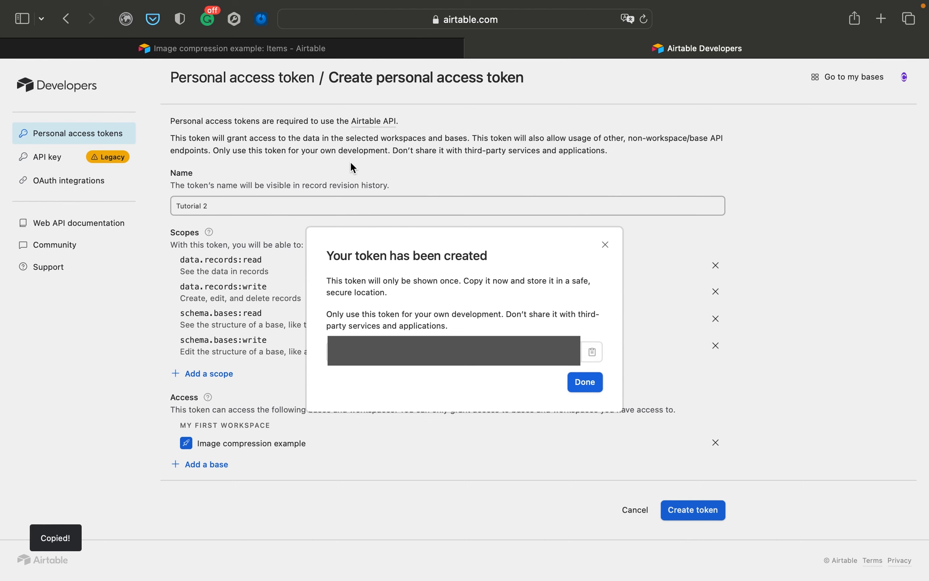
Switch to Make, leave the open Integration Airtable, Mallabe Images scenario and create a new scenario.
key("ctrl+Left")
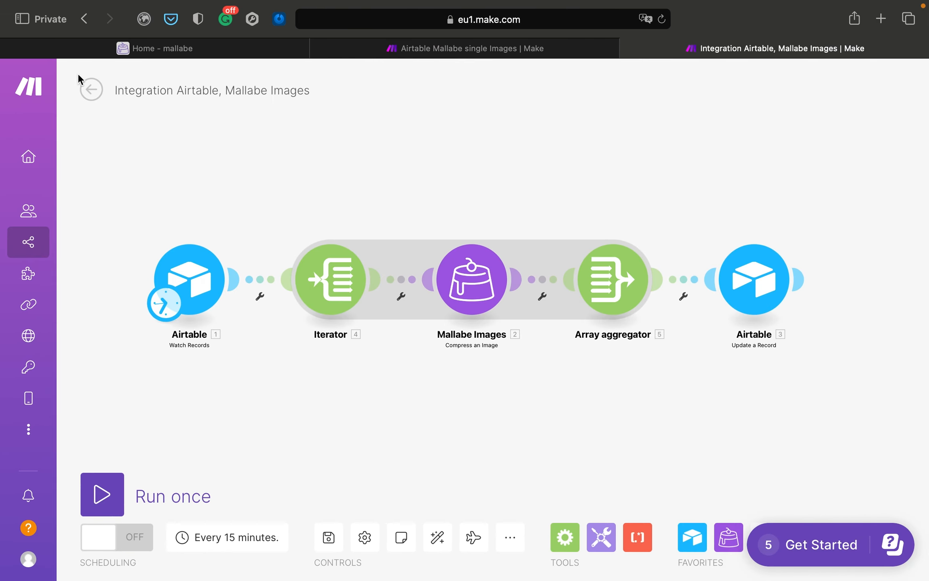
left_click(92, 90)
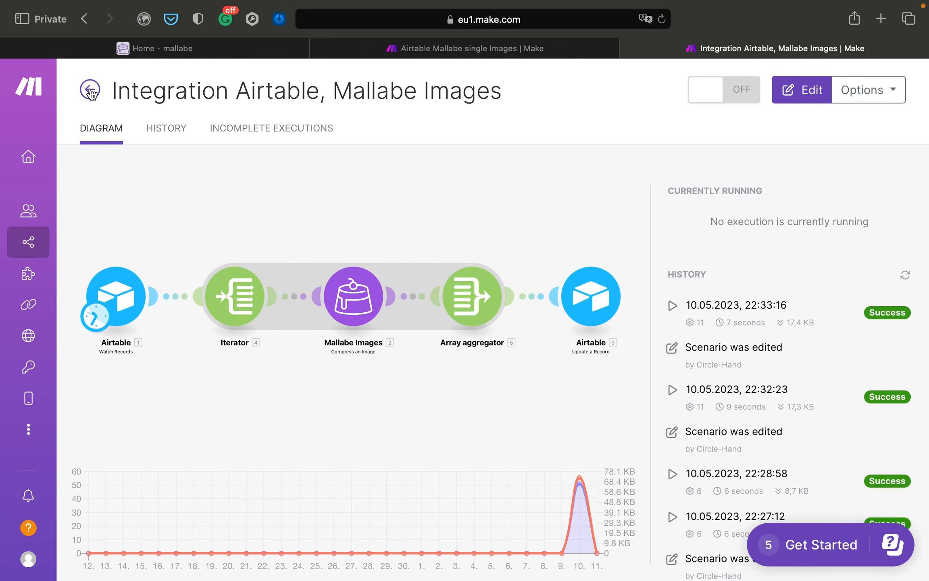
left_click(90, 89)
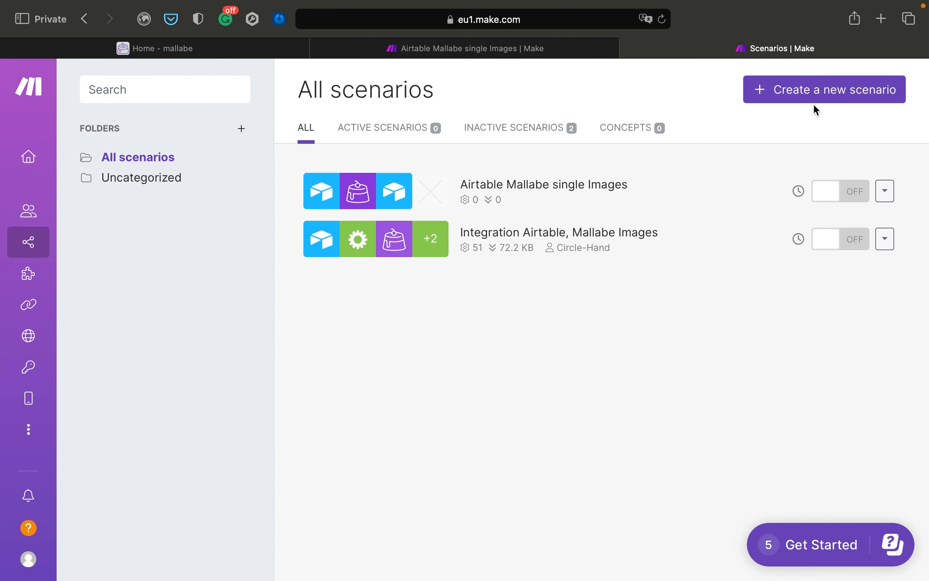
left_click(763, 91)
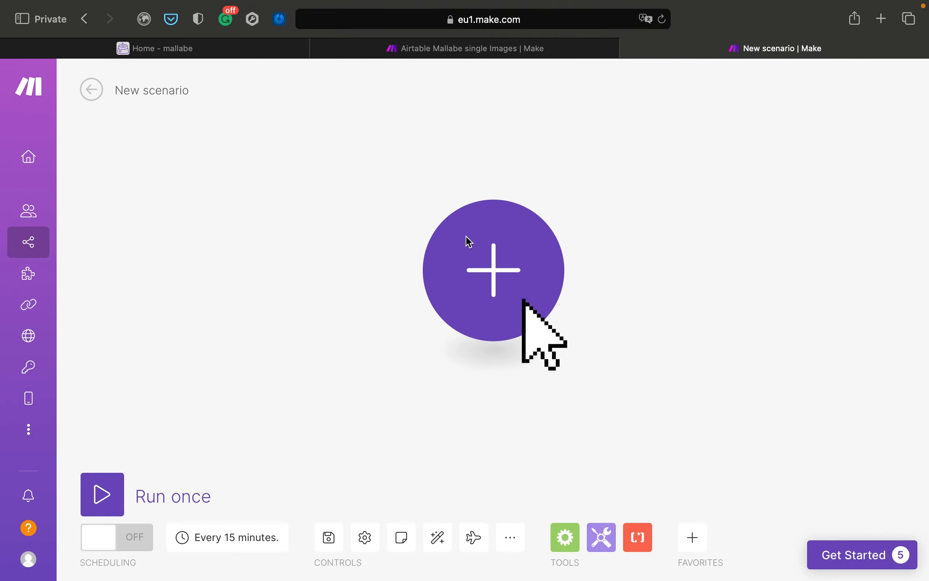
Add the Airtable Watch Records module as the first module of the new scenario.
left_click(481, 259)
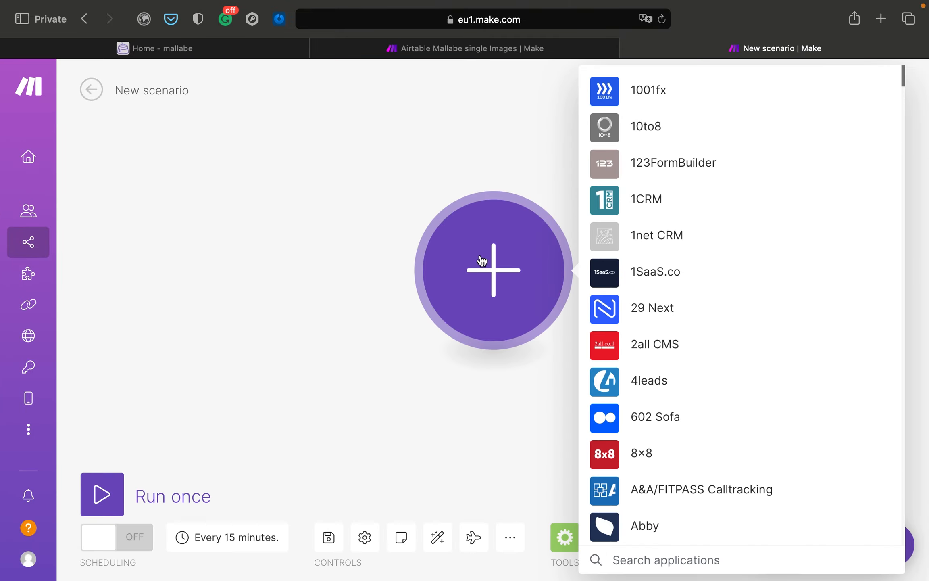
type("Airtable")
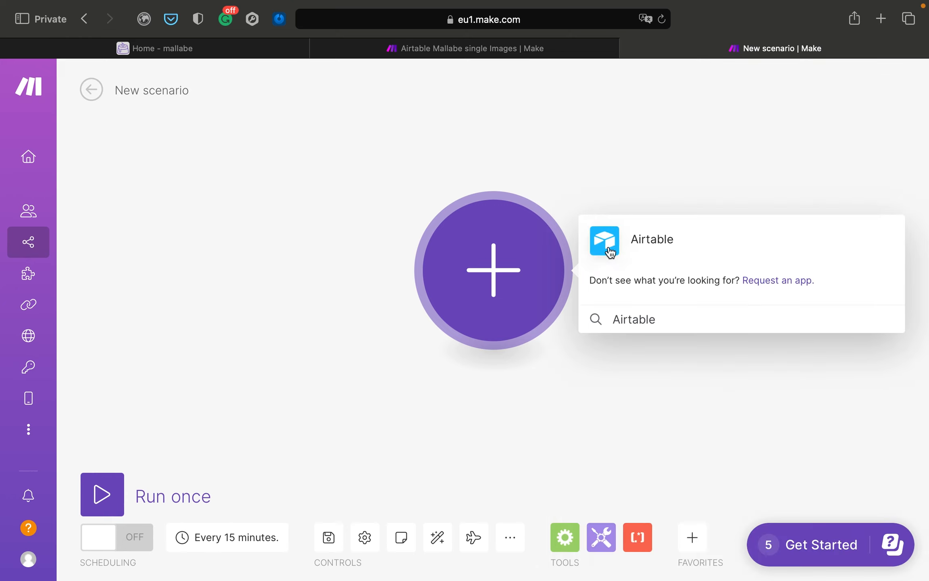
left_click(609, 246)
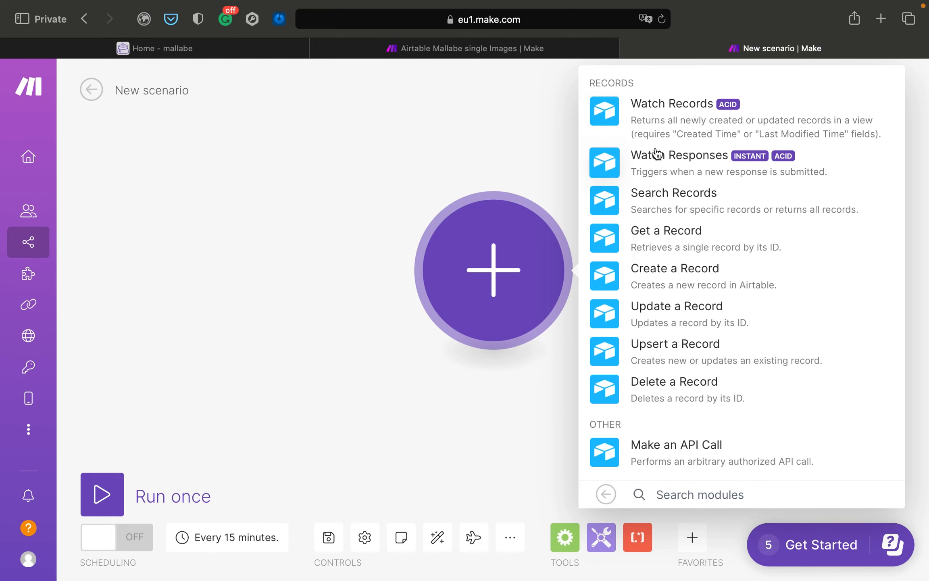
left_click(654, 126)
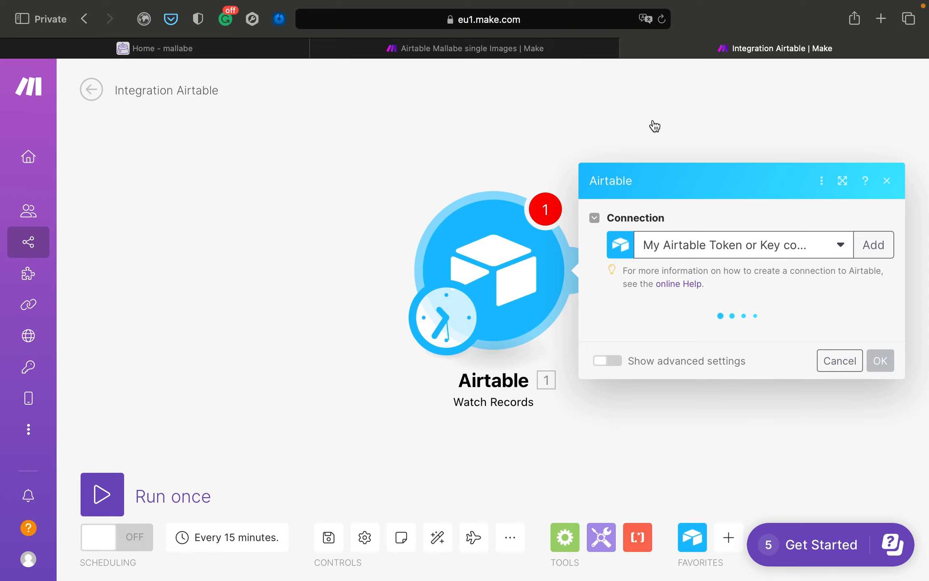
Create an Airtable Token or Key connection for the module by entering the personal access token, and save it.
left_click(854, 234)
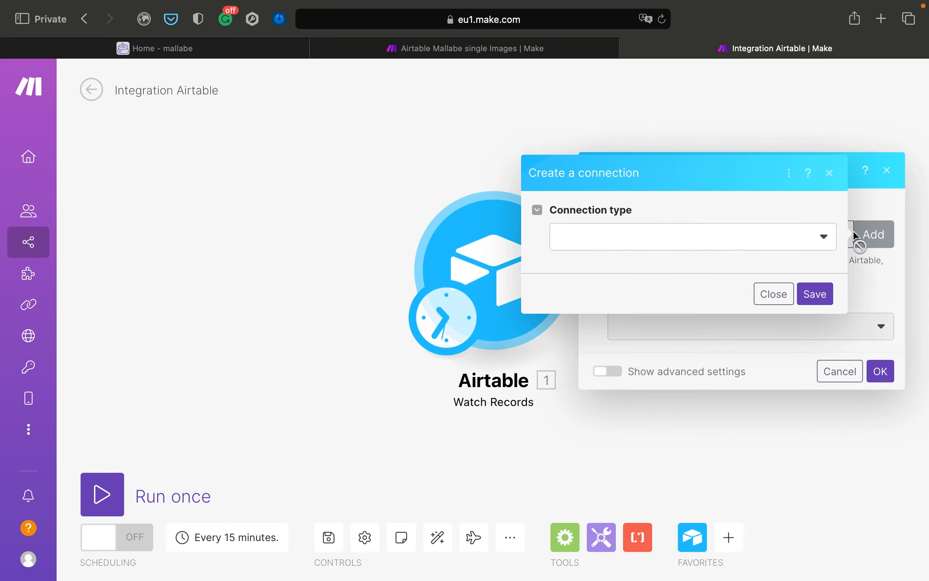
left_click(718, 242)
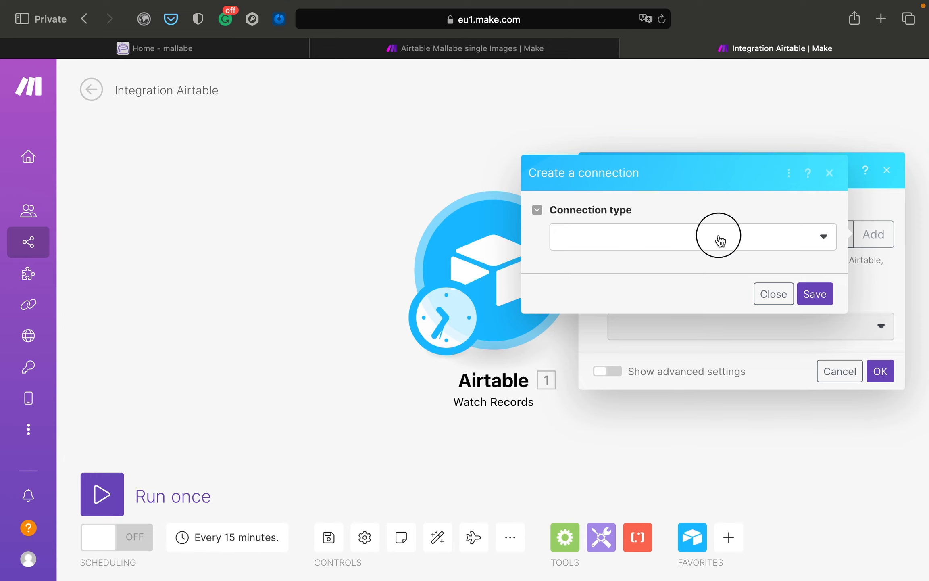
left_click(710, 269)
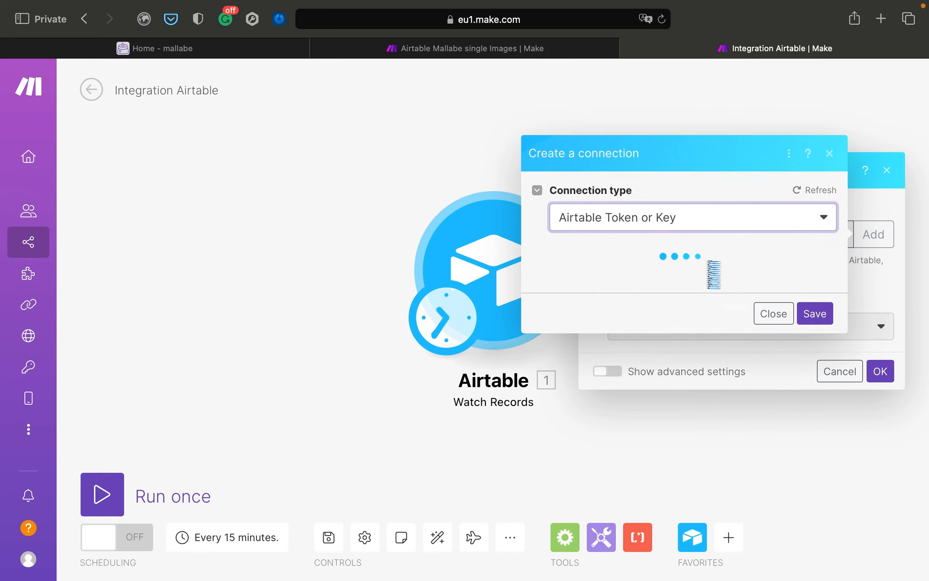
left_click(561, 444)
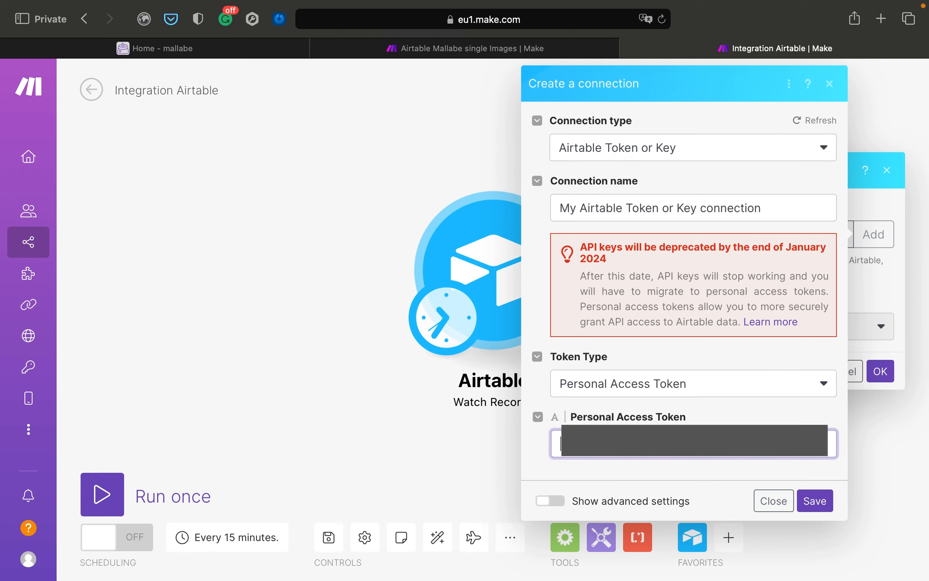
left_click(815, 501)
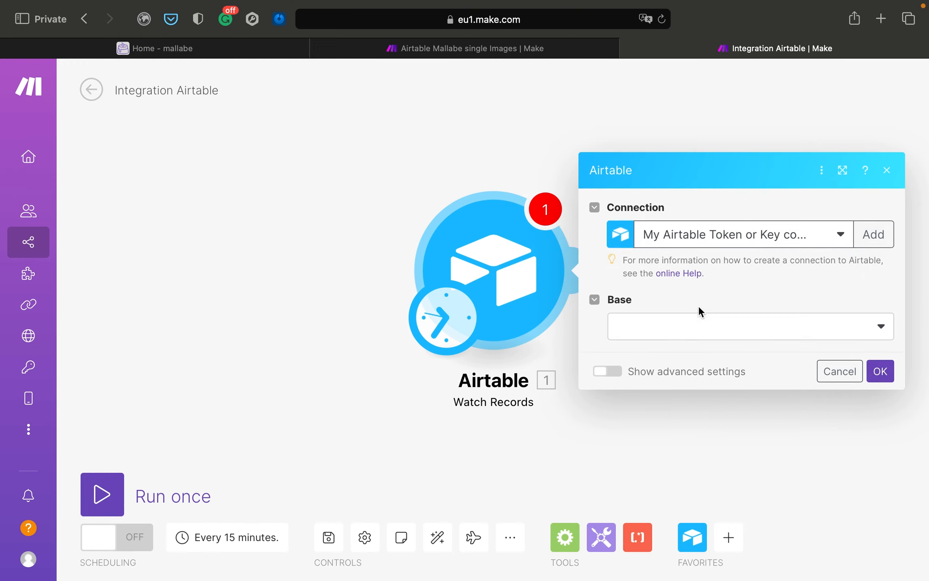
Set the Watch Records module to the Image compression example base and its Items table.
left_click(686, 334)
left_click(686, 350)
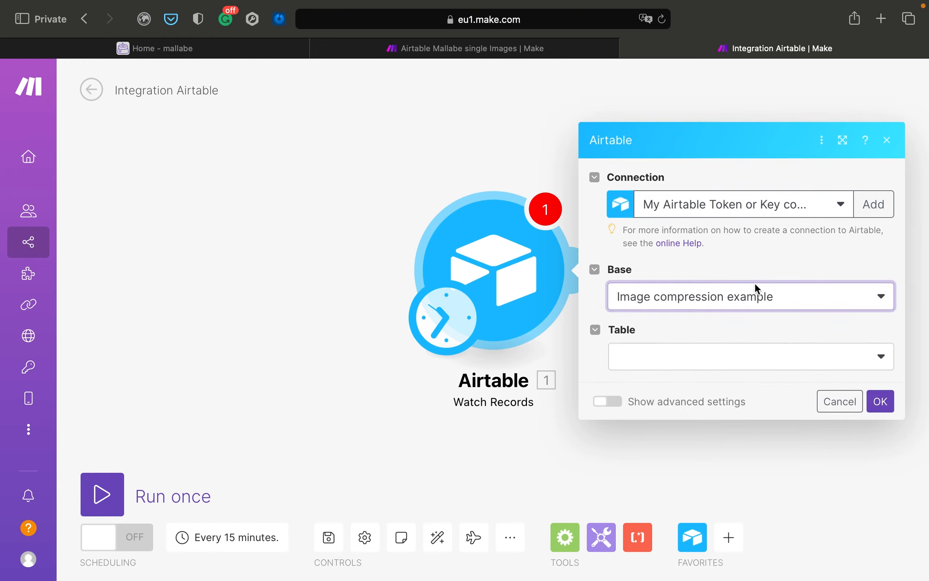
left_click(735, 359)
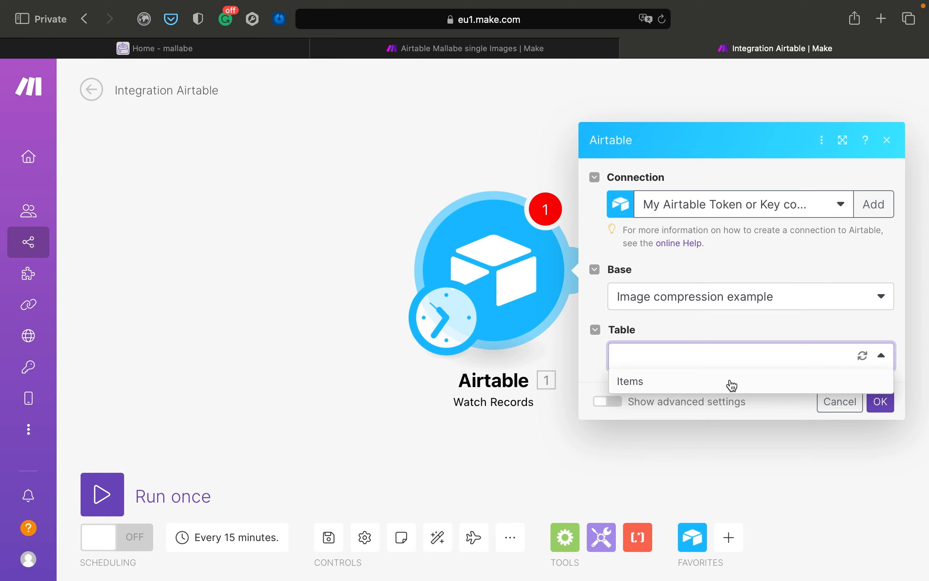
left_click(711, 381)
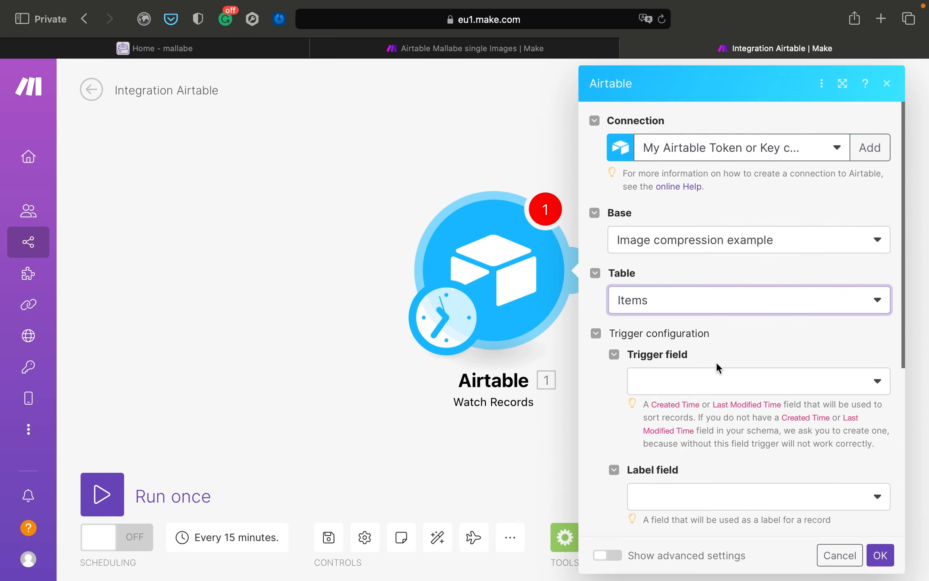
scroll(717, 365, "down", 1)
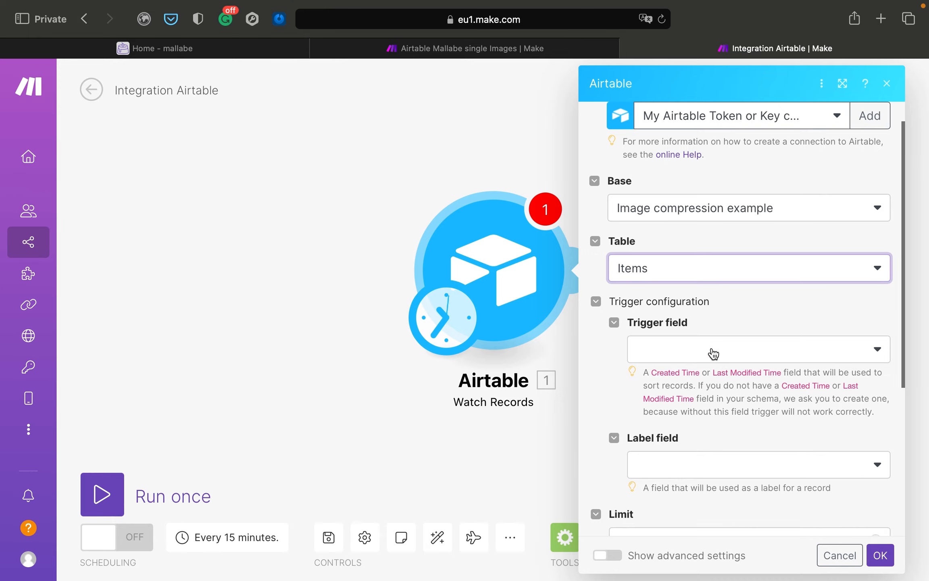
Switch to the Items table in Airtable and add a checkbox field named "Compression order".
key("ctrl+Right")
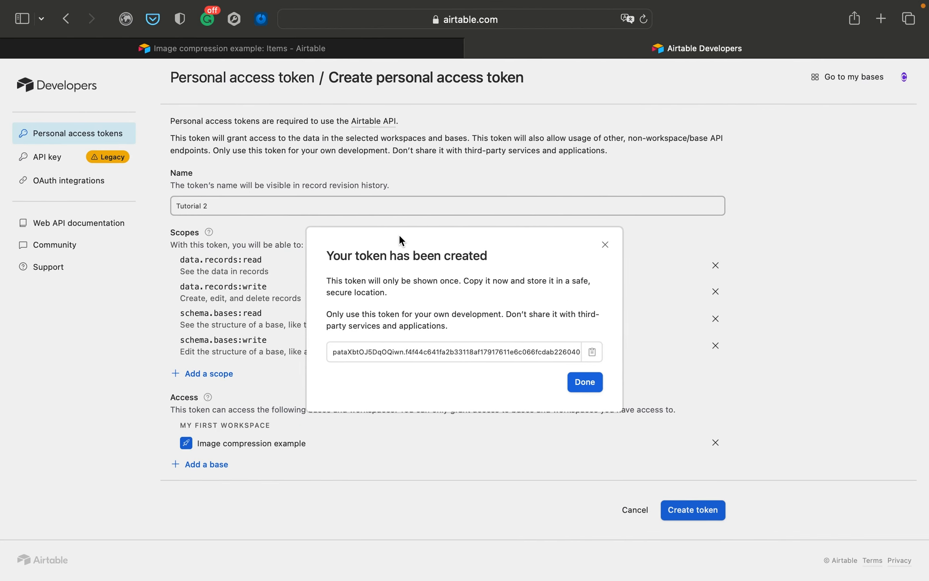
left_click(197, 51)
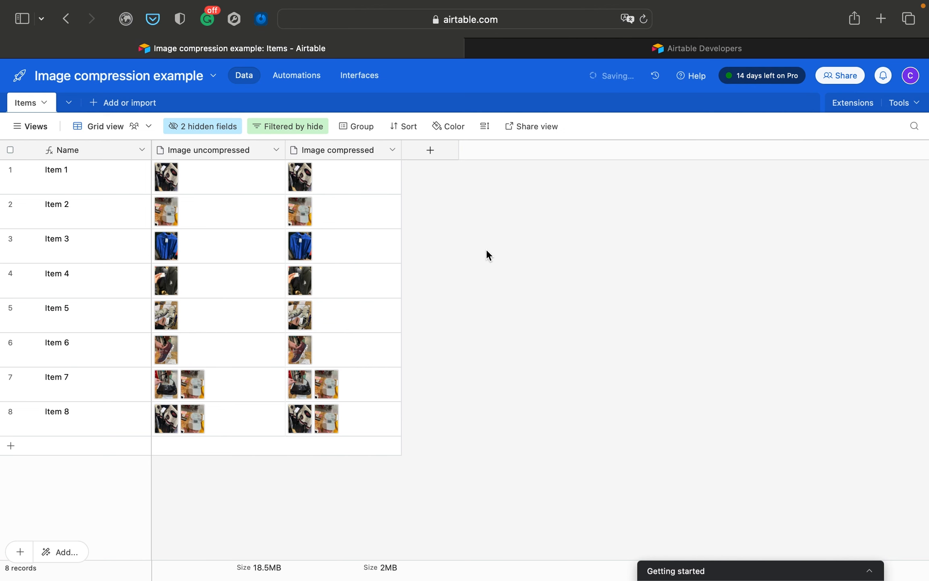
left_click(429, 156)
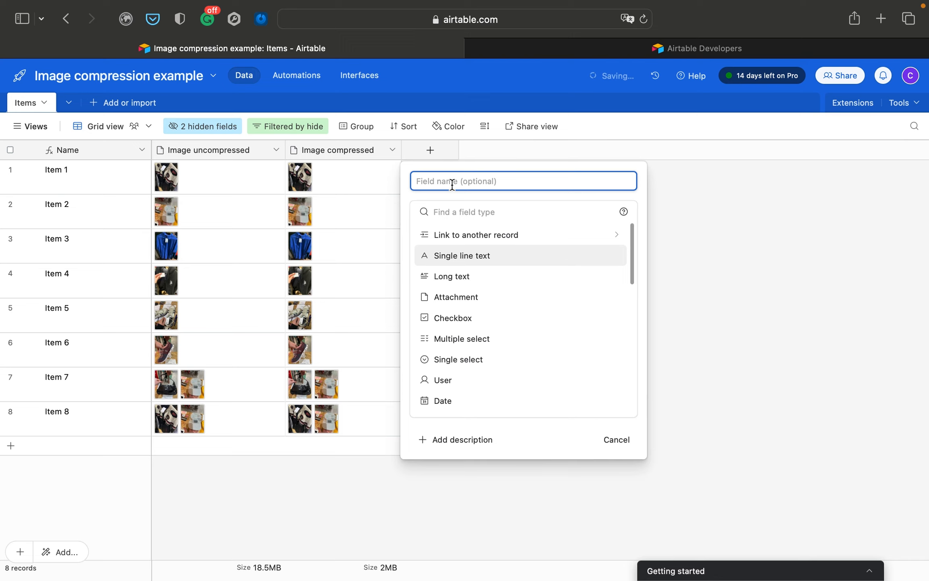
type("Compression order")
left_click(465, 212)
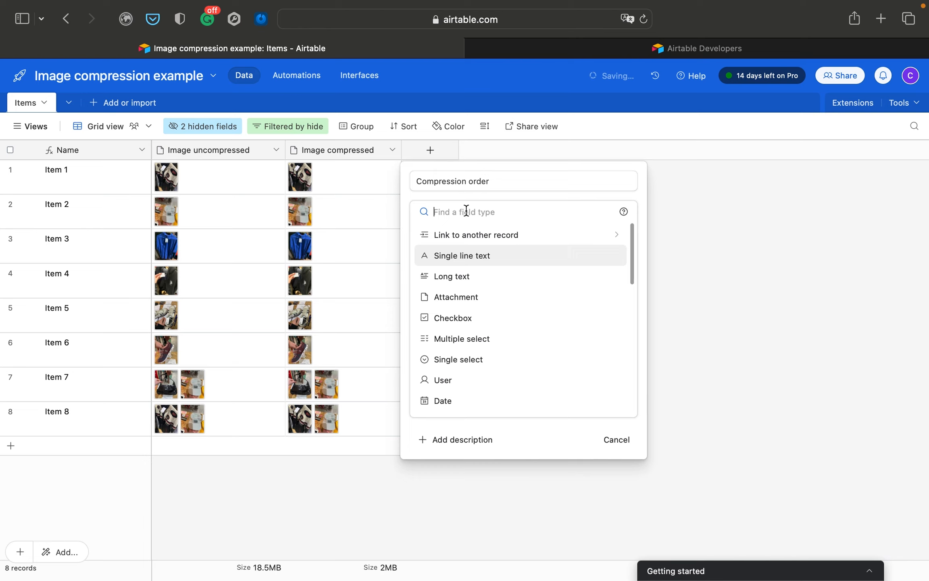
type("check")
left_click(461, 236)
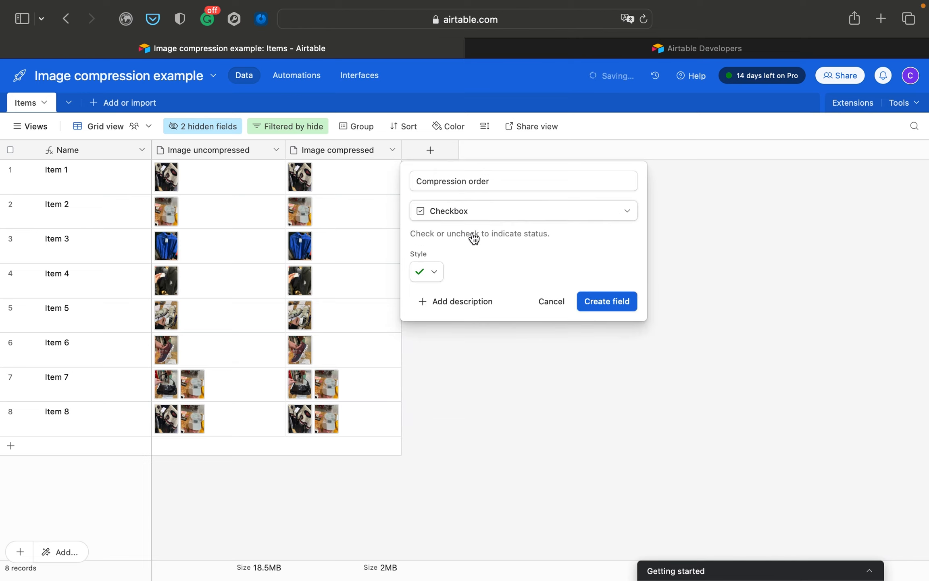
left_click(608, 303)
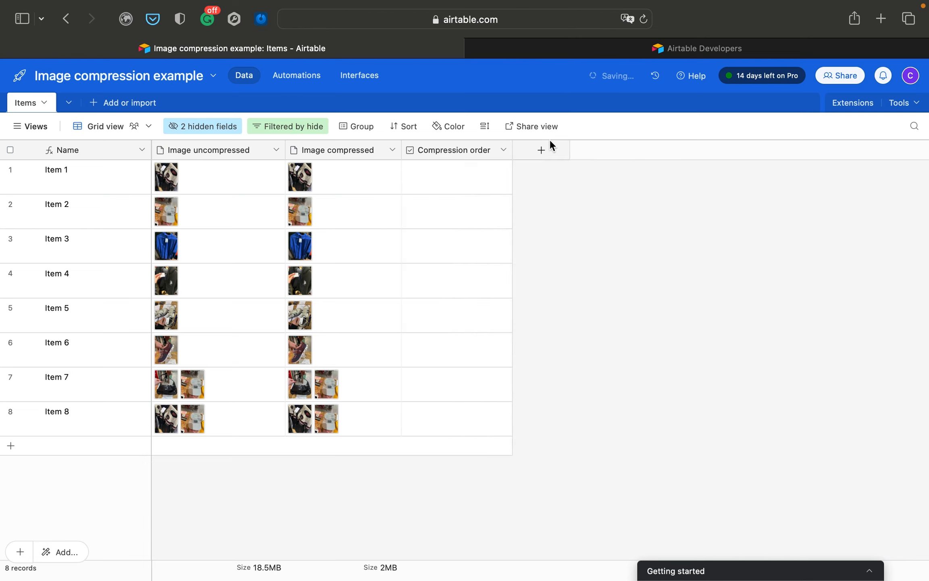
Start another new field in the Items table with the type Last modified time.
left_click(543, 150)
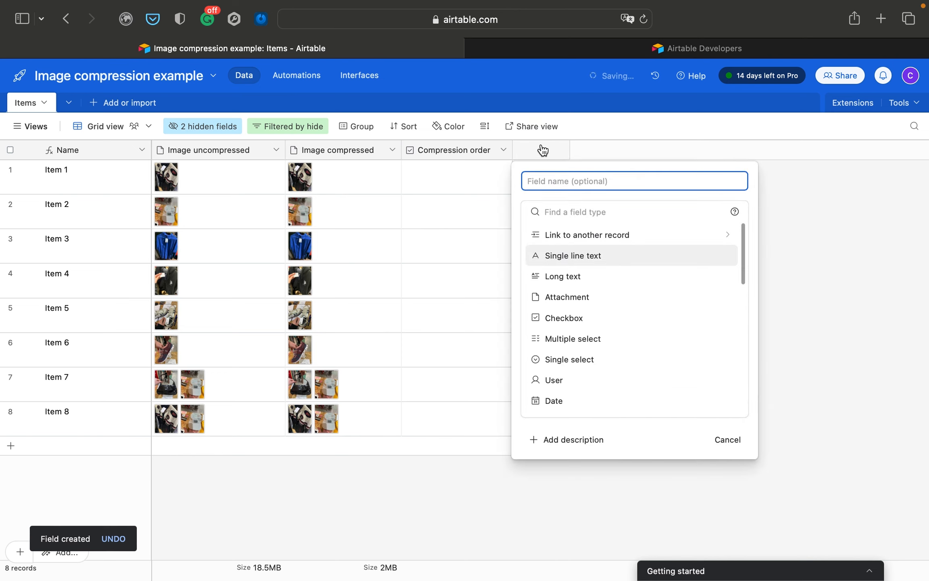
left_click(561, 210)
type("change")
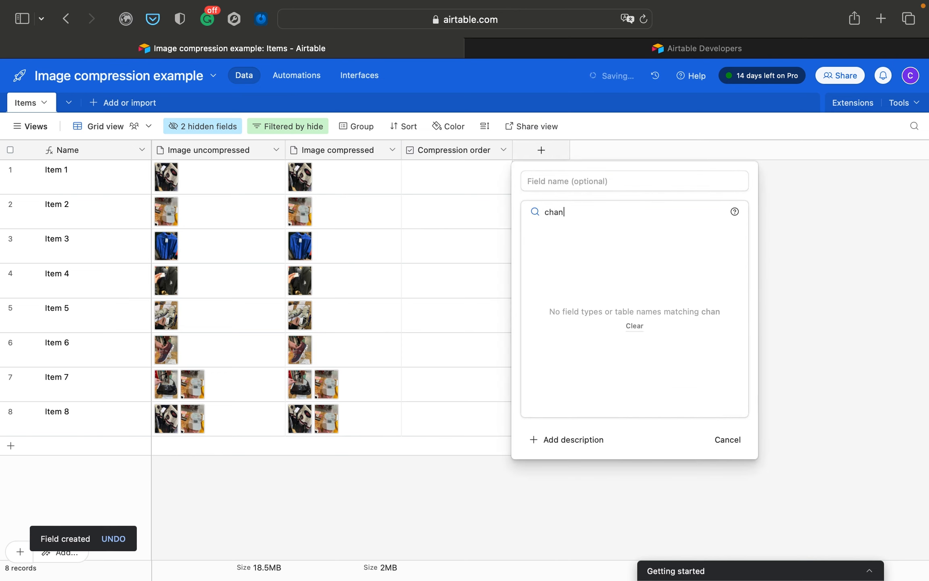
key("BackSpace")
key("BackSpace")
key("BackSpace")
key("BackSpace")
key("BackSpace")
key("BackSpace")
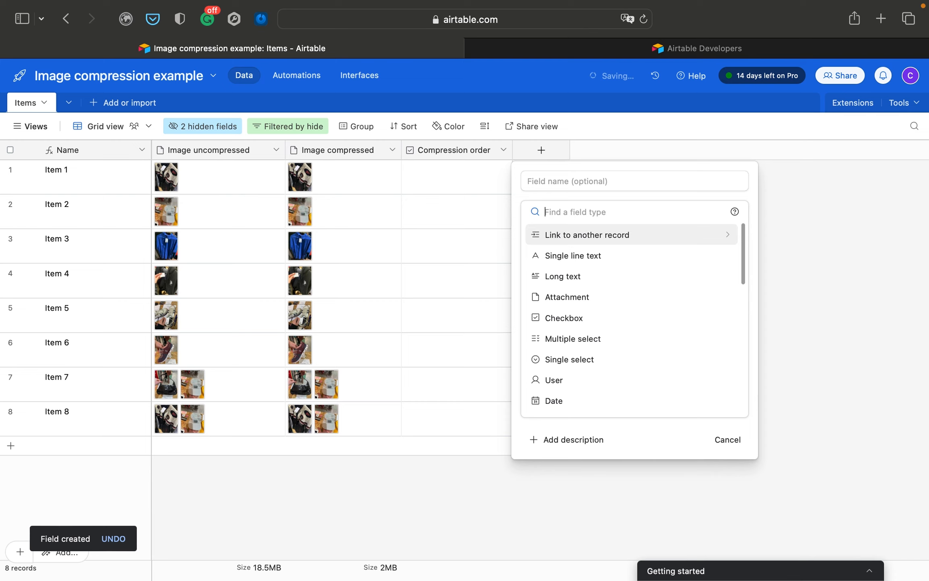
type("modi")
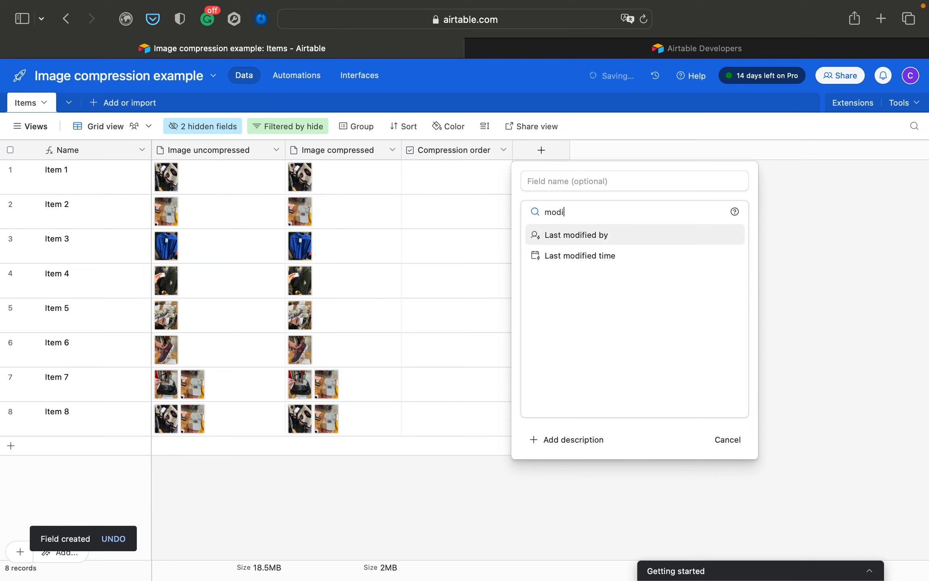
left_click(576, 256)
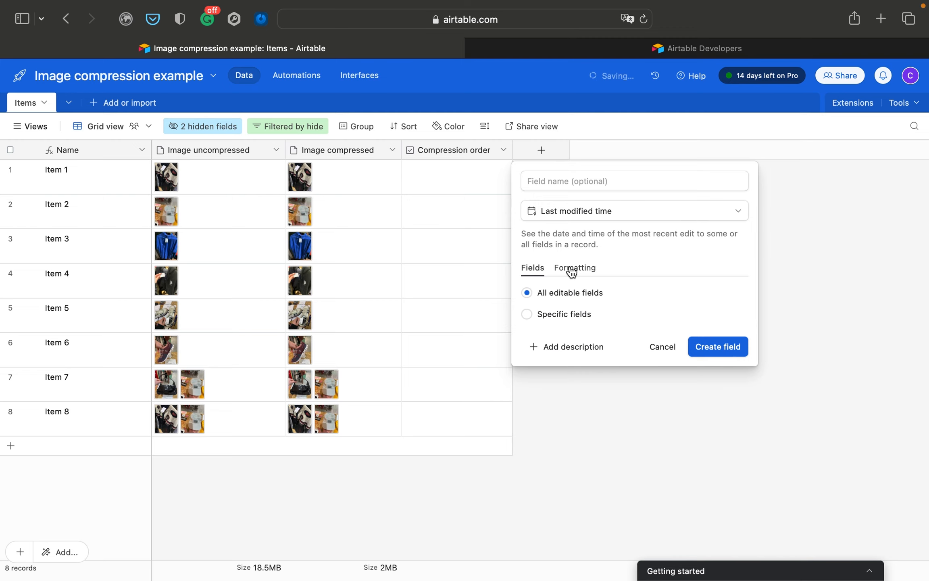
Create the field so it tracks only the Compression order field, and check Compression order for Item 1.
left_click(551, 315)
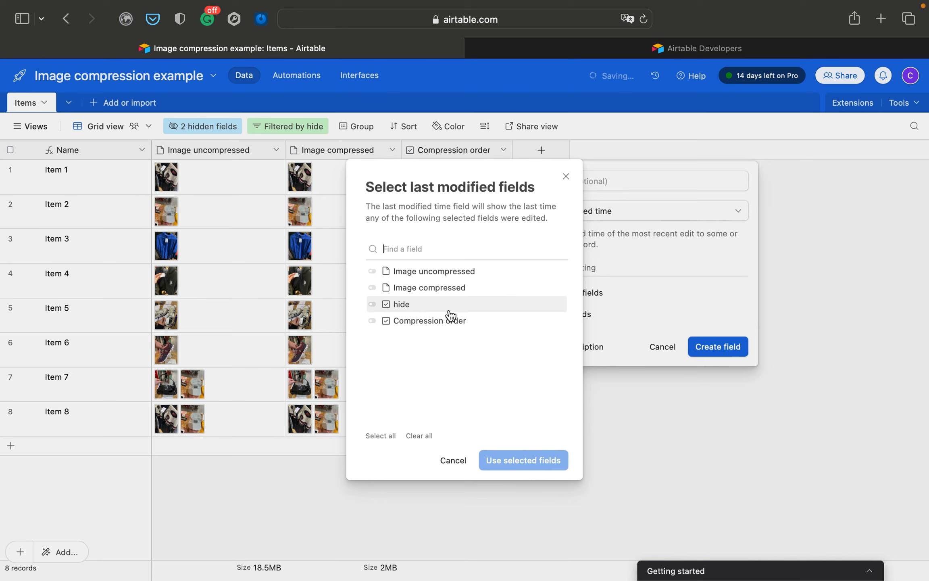
left_click(446, 323)
left_click(513, 465)
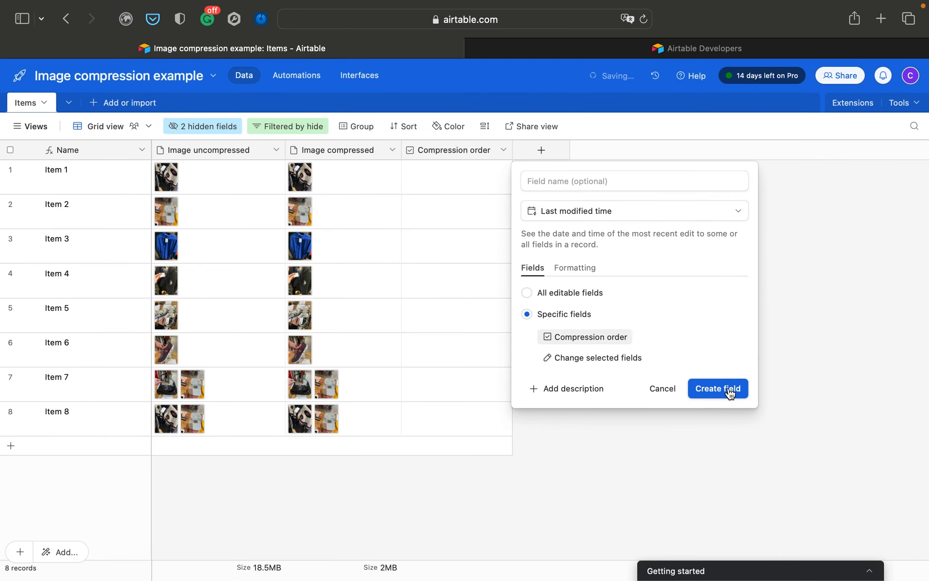
left_click(730, 390)
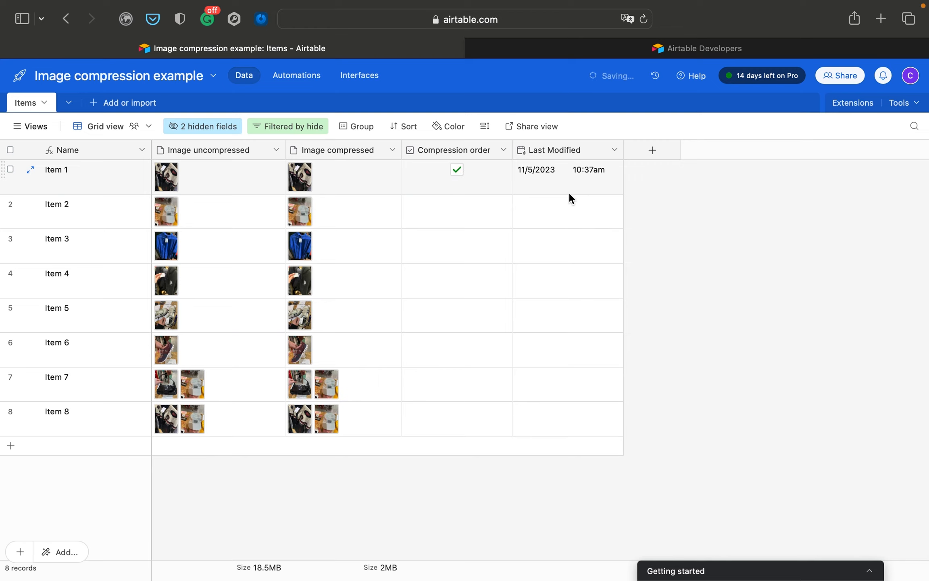
left_click(457, 171)
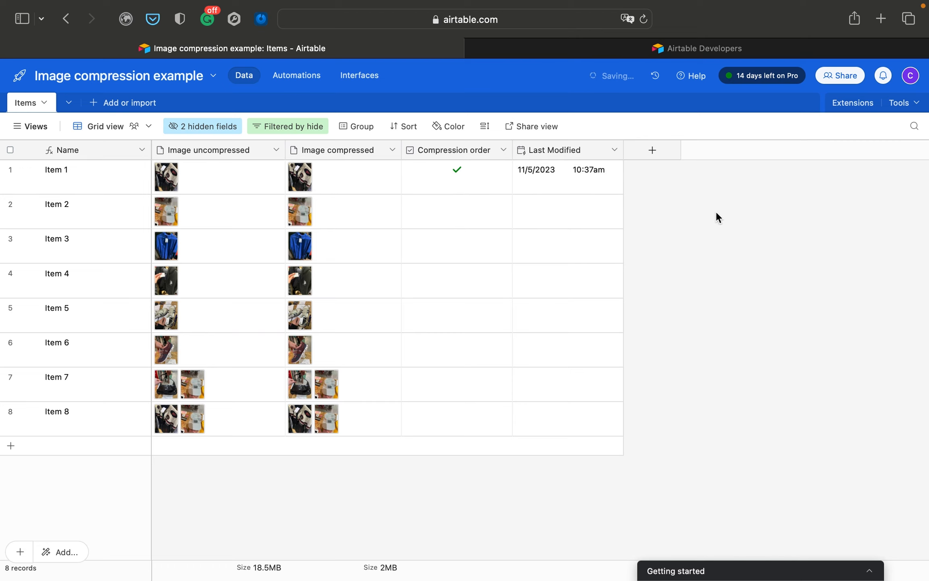
Add a checkbox field named "Compression finished?" to the Items table.
left_click(651, 153)
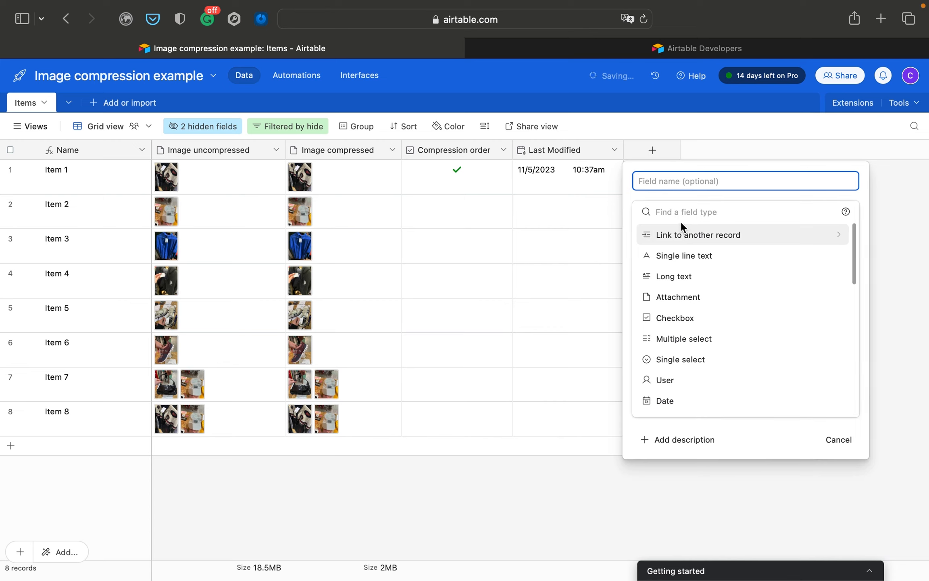
type("Compression finished?")
left_click(670, 211)
type("check")
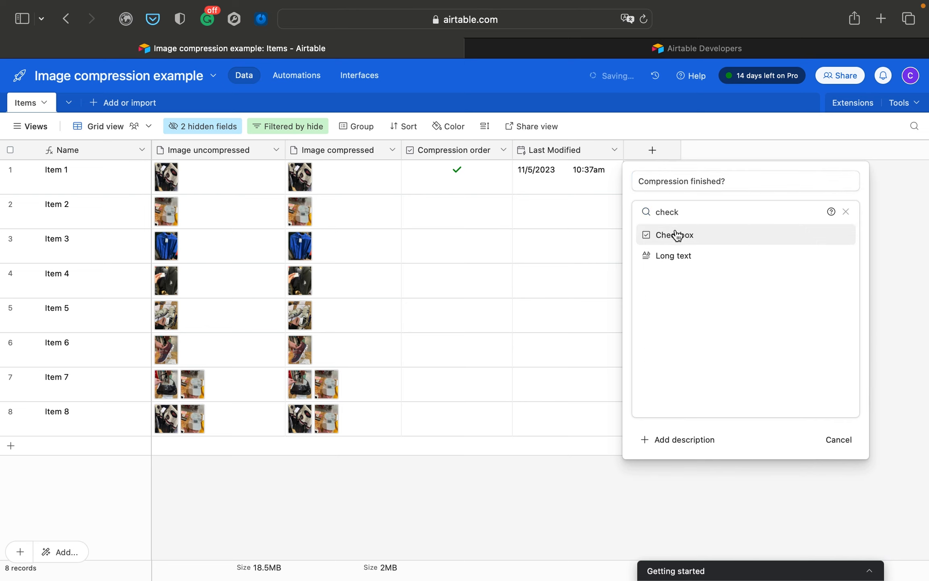
left_click(678, 234)
left_click(810, 303)
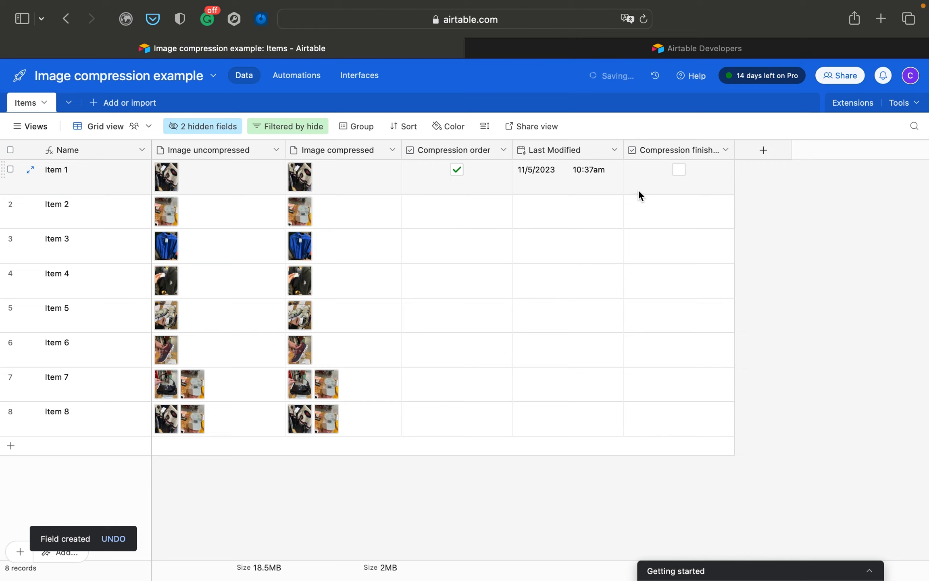
Clear the Image compressed attachments of all records from Item 1 to Item 8.
left_click(363, 174)
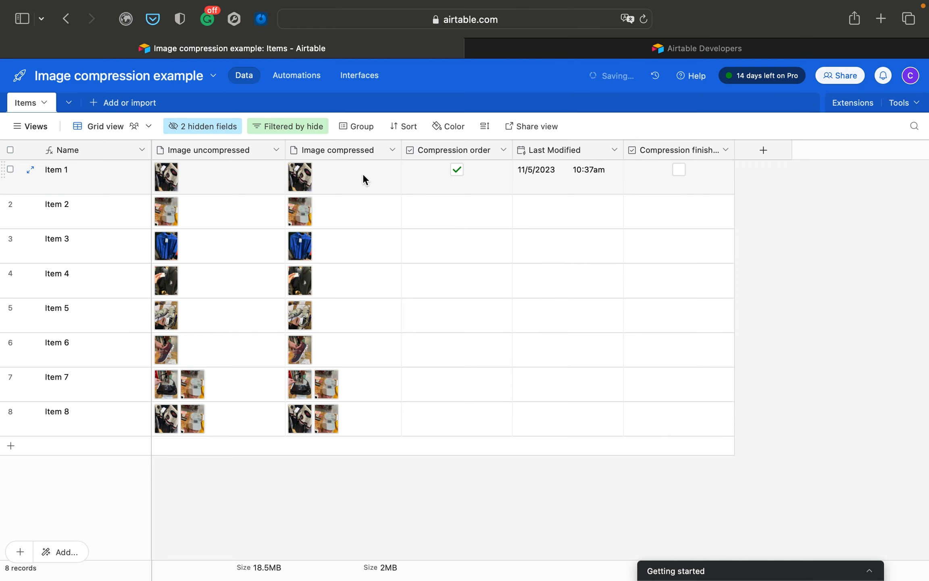
left_click(369, 420, "shift")
key("Delete")
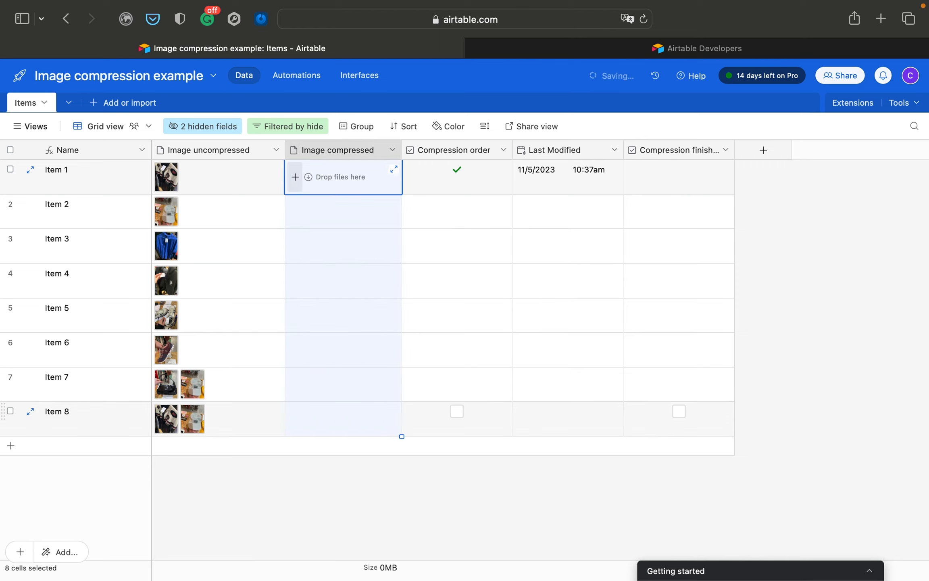
left_click(343, 179)
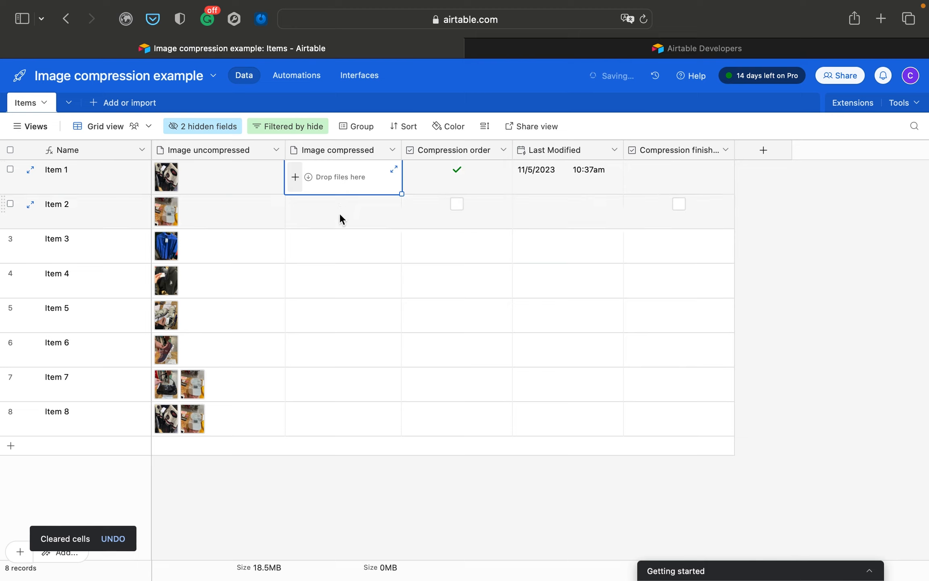
key("Down")
key("Down")
key("Down")
left_click(339, 185)
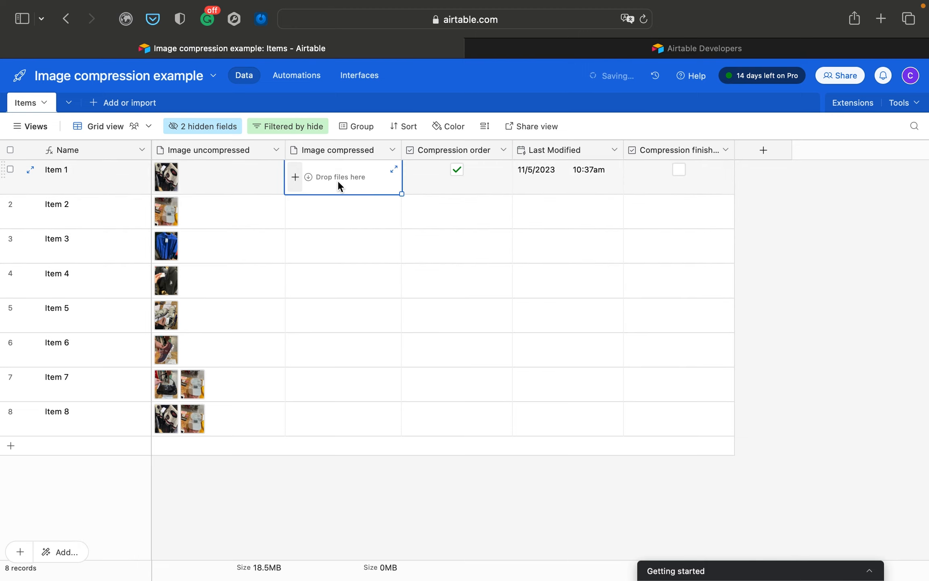
left_click(230, 181)
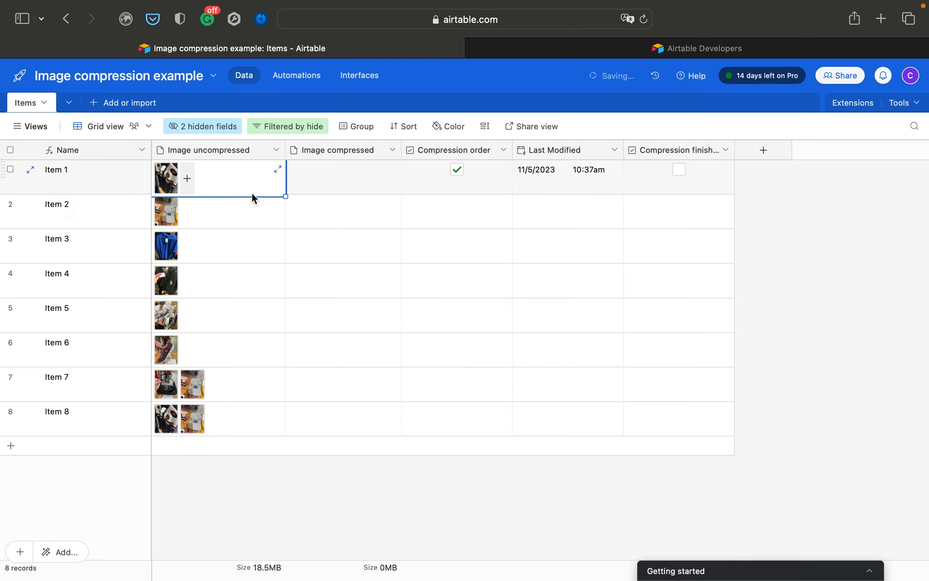
left_click(250, 208)
left_click(245, 183)
left_click(321, 175)
left_click(350, 182)
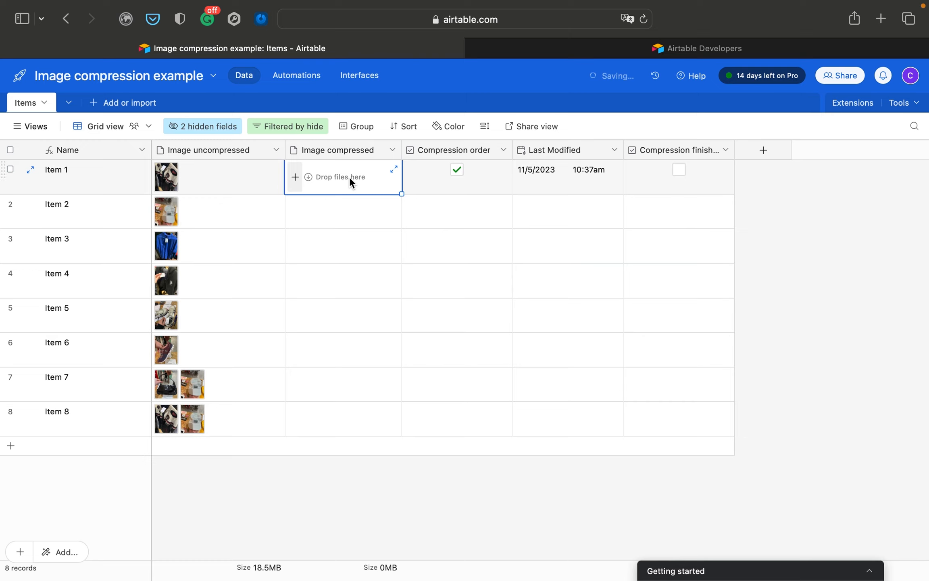
left_click(228, 183)
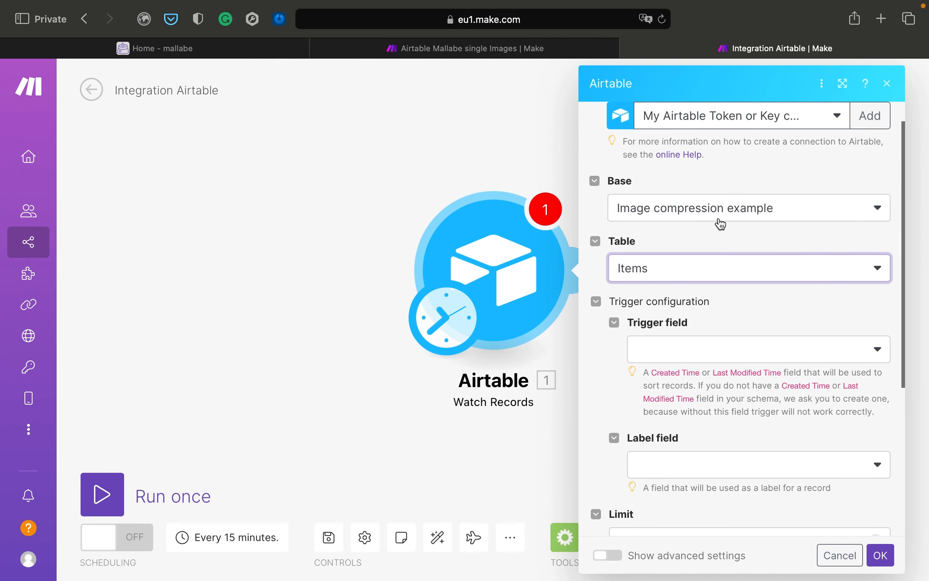
Switch back to Make and refresh the form of the Airtable Watch Records module.
scroll(720, 224, "up", 1)
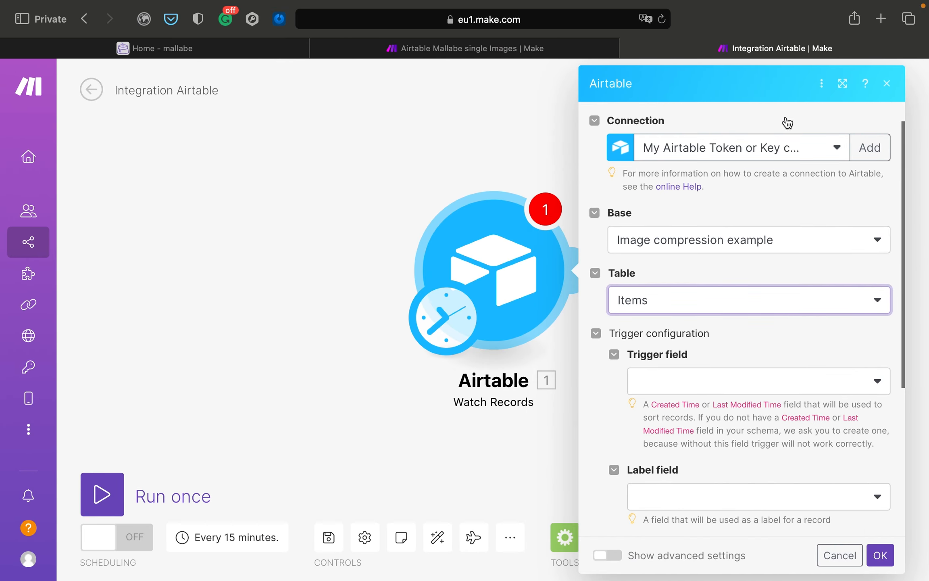
left_click(822, 84)
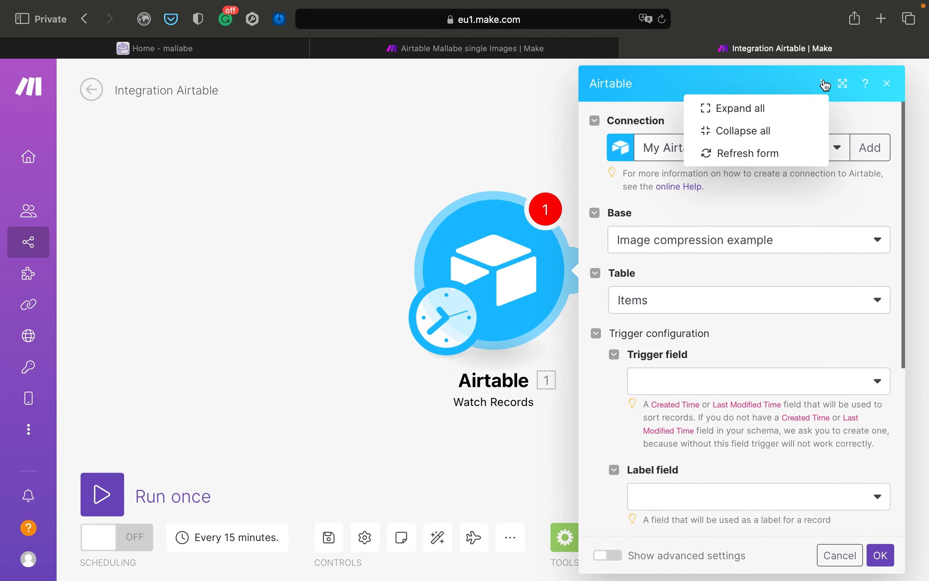
left_click(763, 157)
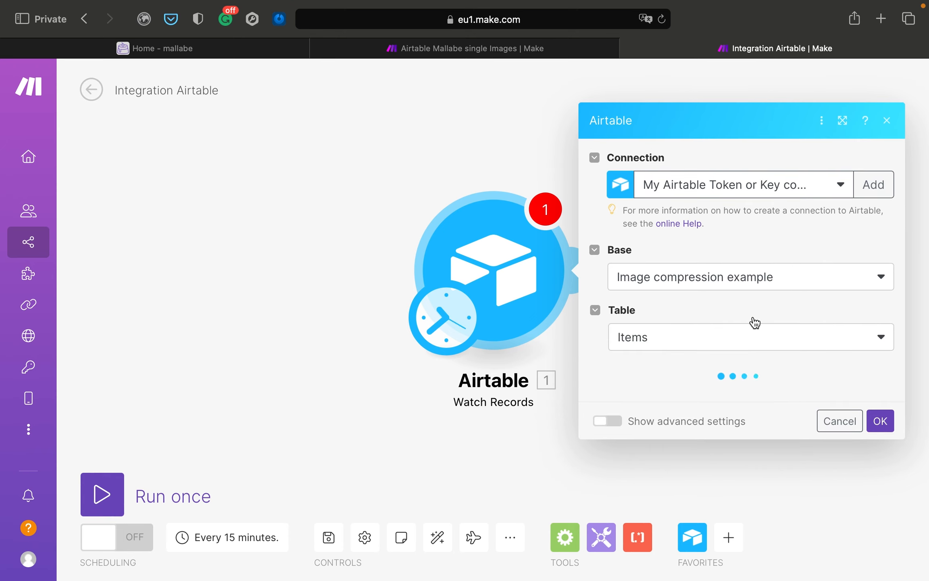
Set the Watch Records trigger field to Last Modified and the label field to Name.
left_click(723, 317)
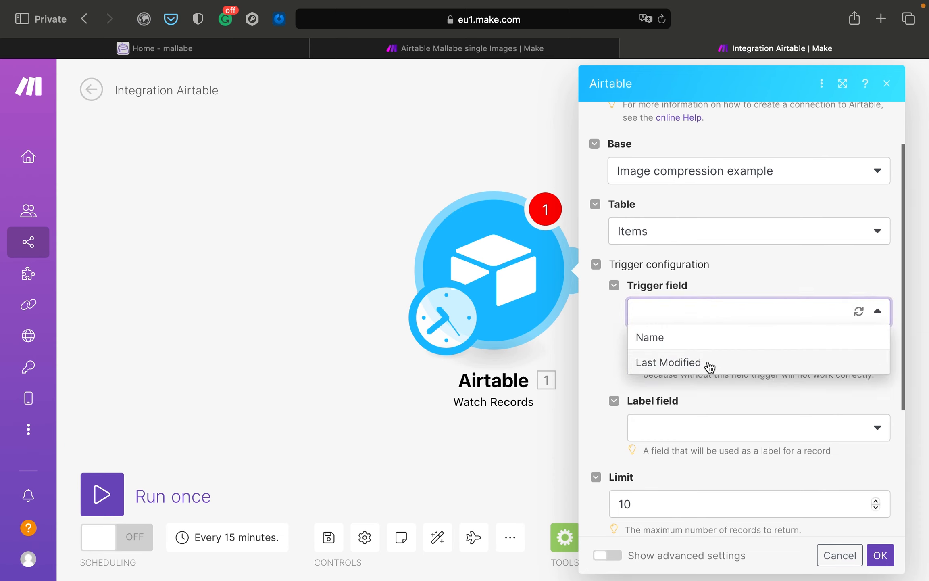
left_click(710, 365)
scroll(597, 338, "down", 2)
left_click(670, 344)
left_click(668, 370)
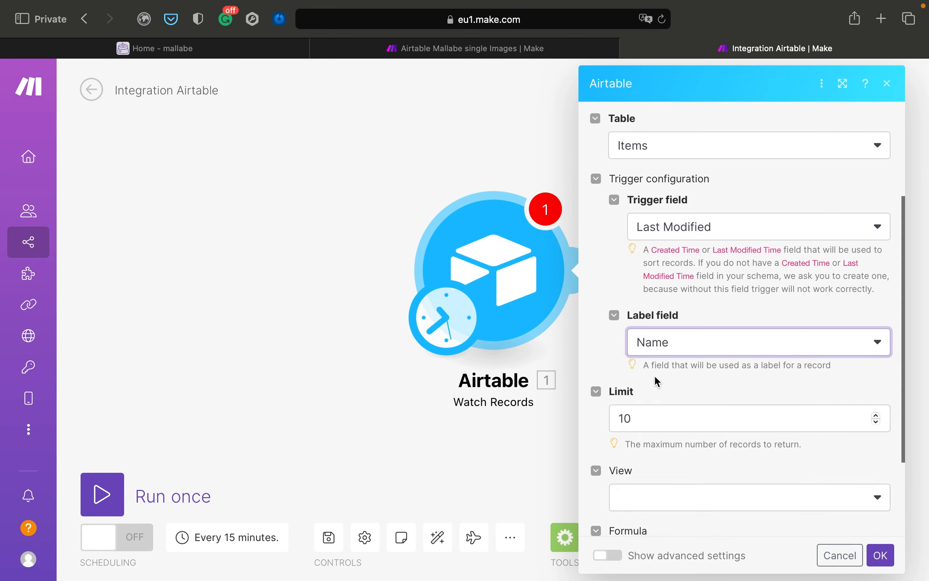
Set the Watch Records limit to 1000 and save the module settings.
scroll(630, 362, "down", 2)
left_click(652, 347)
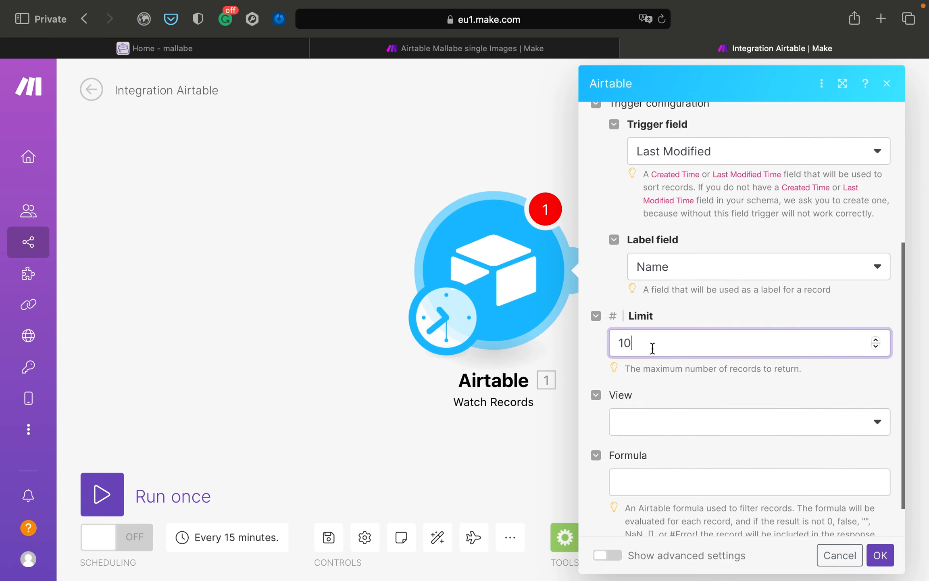
key("XF86AudioRaiseVolume")
type("00")
left_click(674, 382)
scroll(749, 401, "down", 2)
left_click(880, 555)
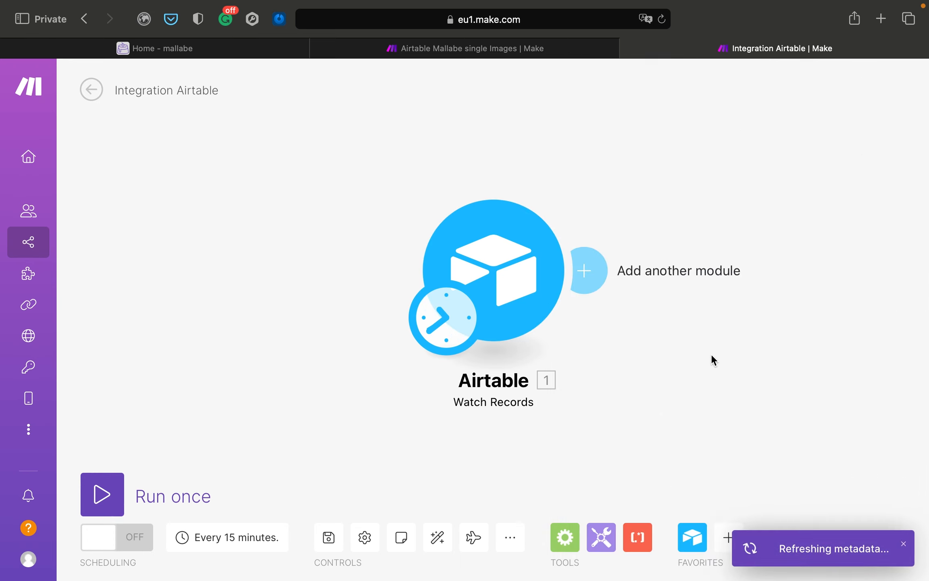
Add a Mallabe Images Compress an Image module after the Airtable Watch Records module.
left_click_drag(753, 344, 613, 344)
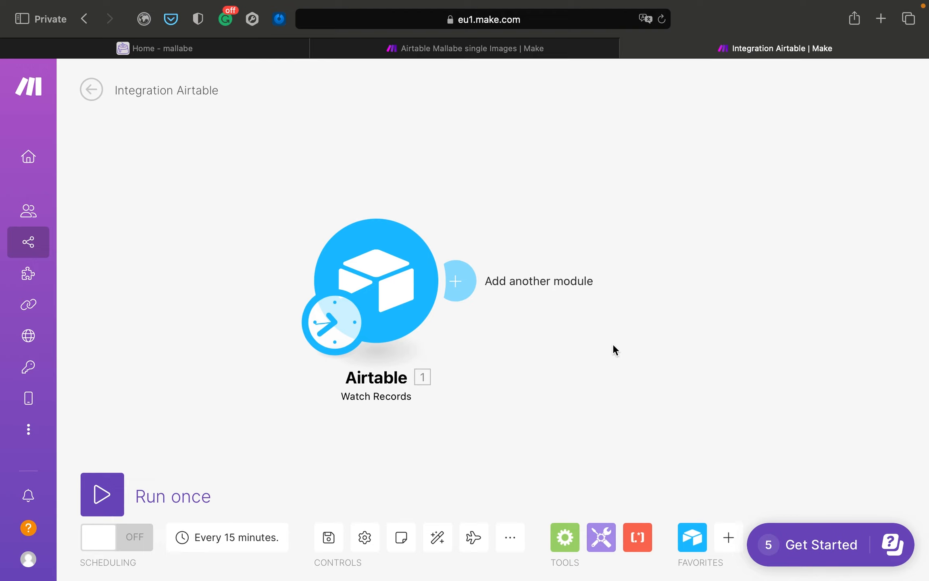
left_click(456, 281)
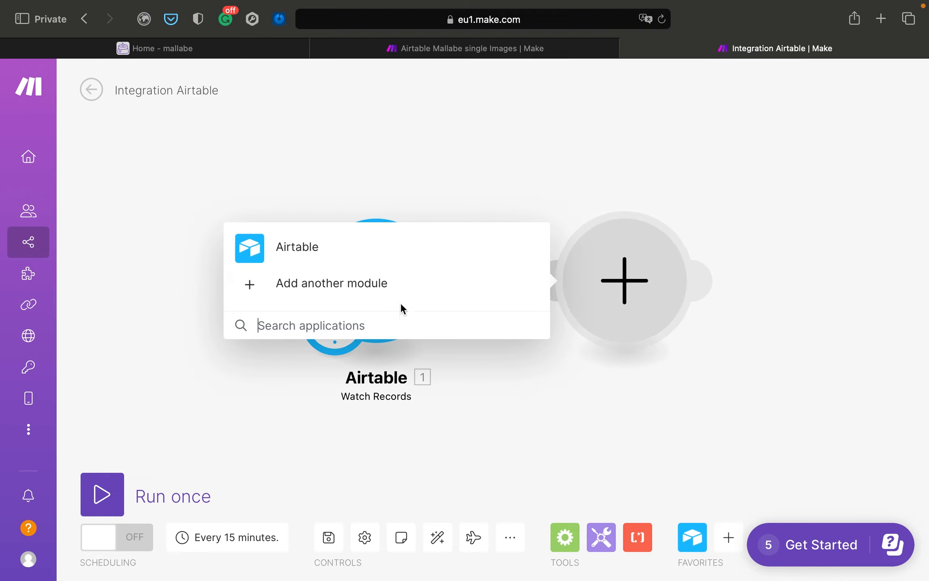
left_click(394, 287)
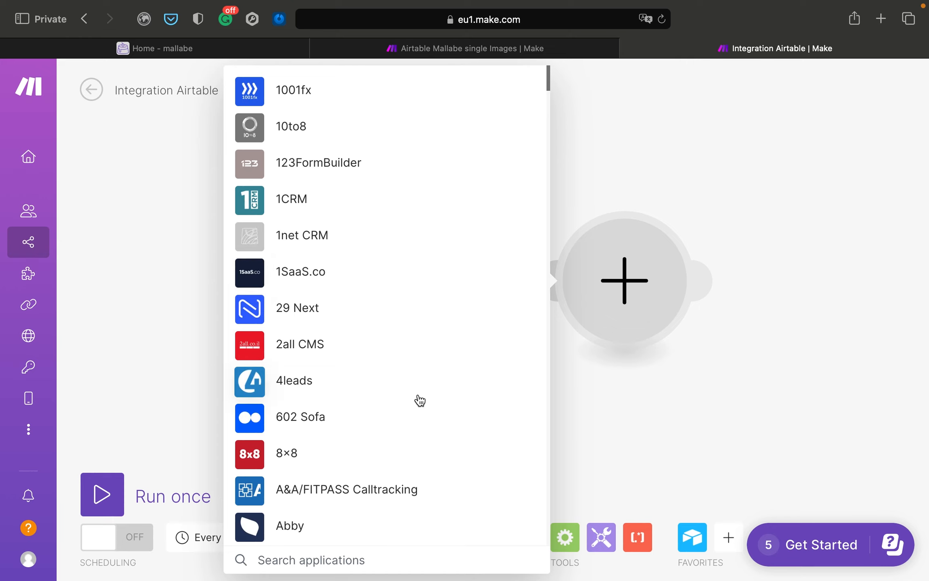
type("mallab")
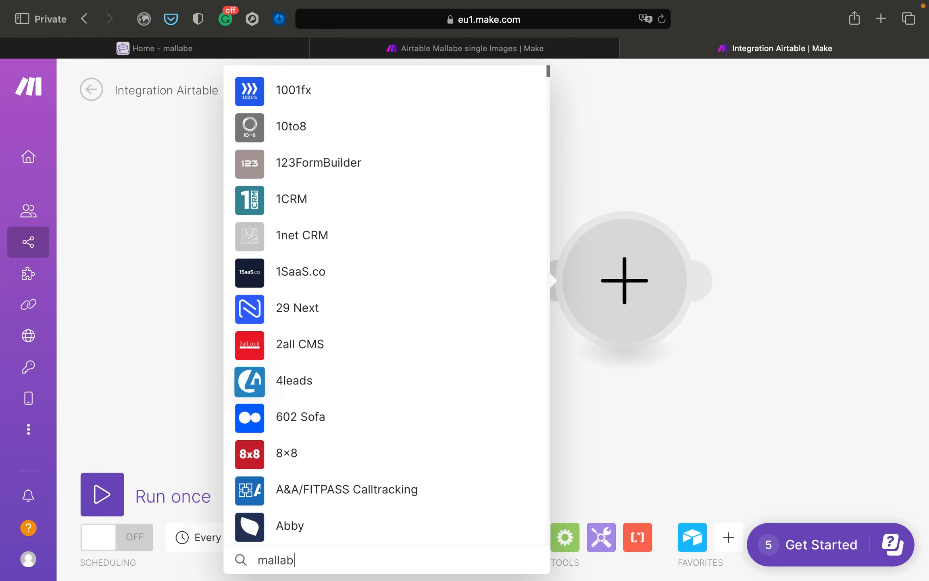
type("e")
left_click(384, 253)
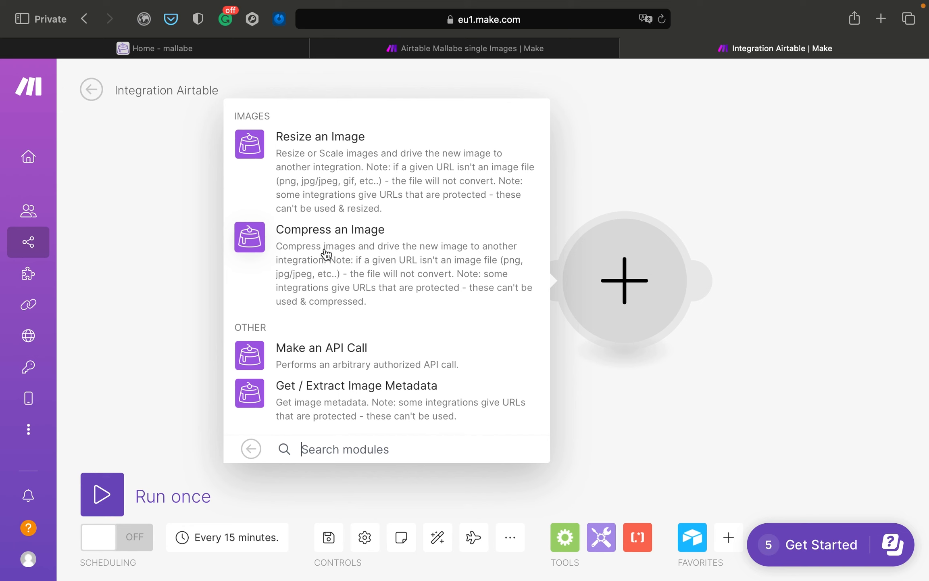
left_click(352, 246)
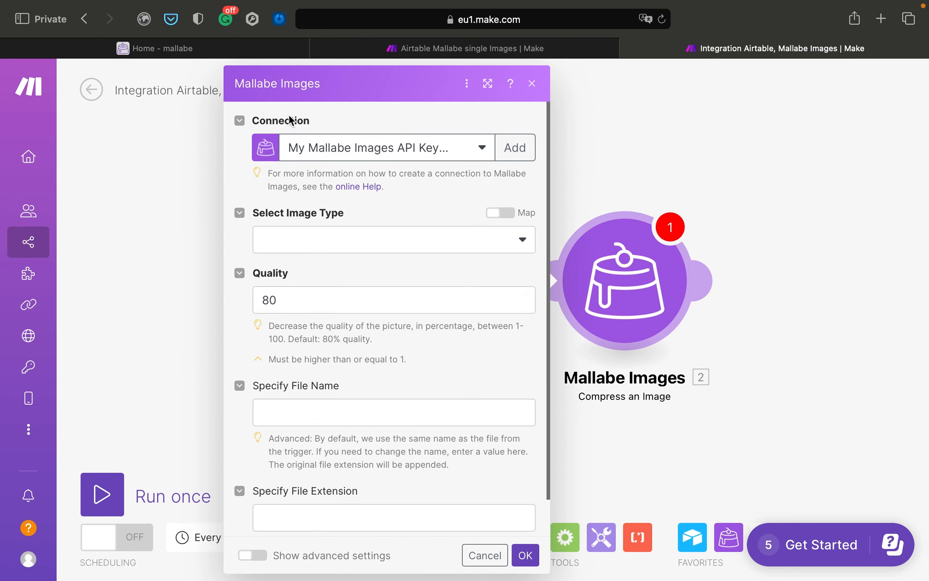
Switch to the mallabe website and copy the account's API key.
left_click(224, 45)
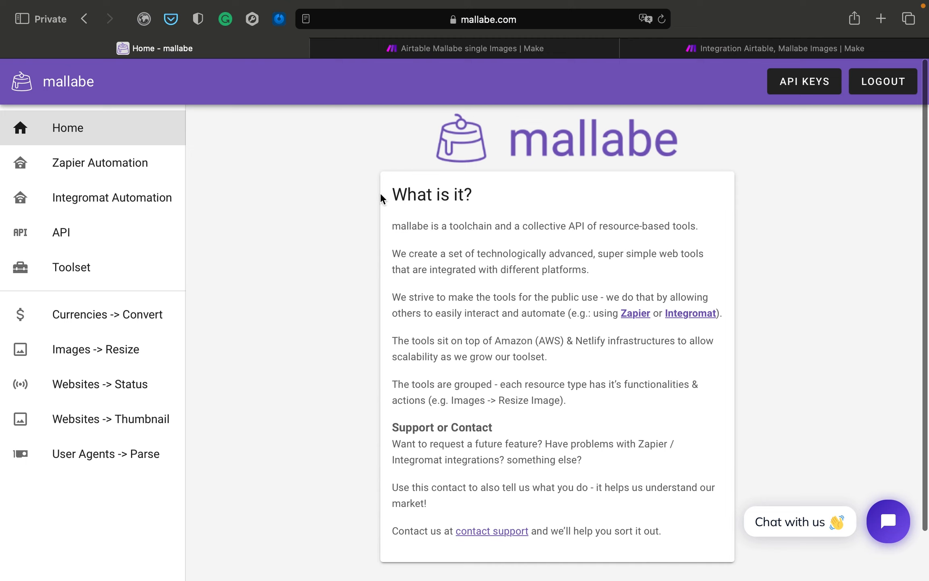
left_click(811, 85)
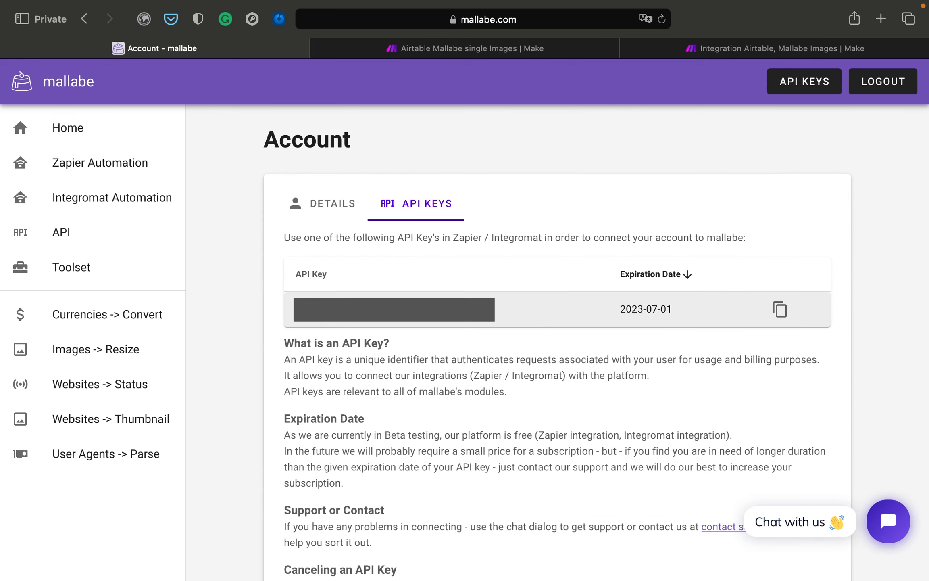
left_click(786, 311)
Return to the new Airtable and Mallabe Images scenario in Make and close the Airtable Mallabe single Images page.
left_click(553, 48)
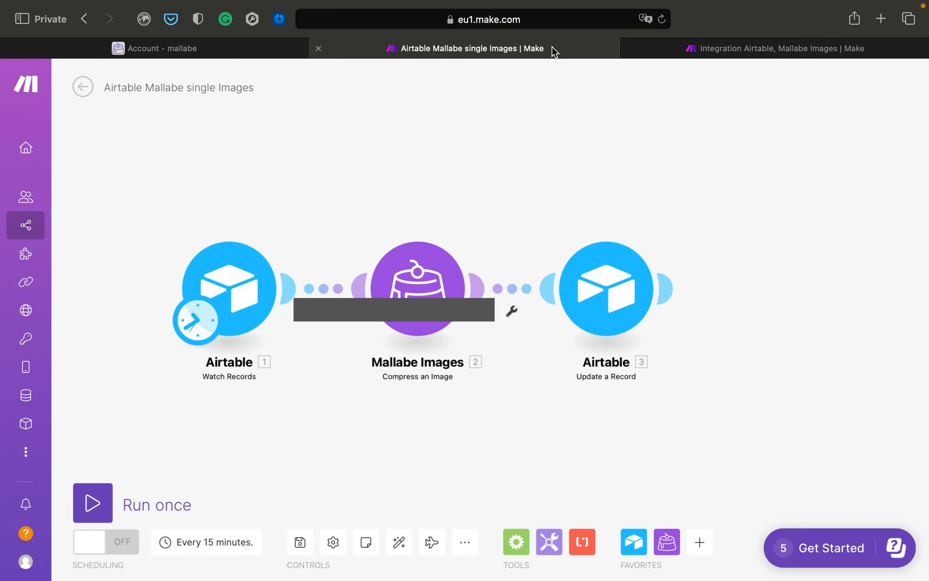
left_click(718, 46)
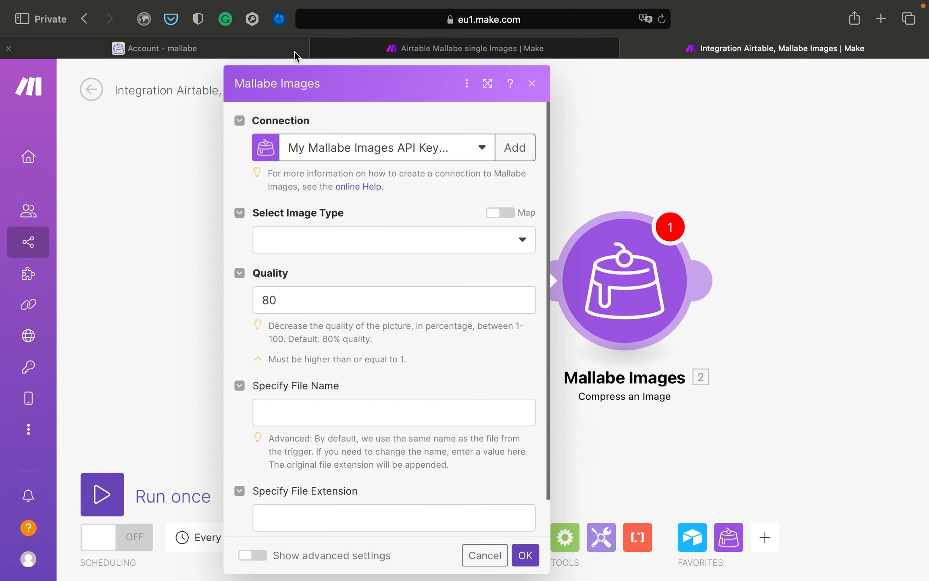
left_click(317, 46)
Create a new connection for the Mallabe Images module by pasting the API key, and save it.
left_click(513, 149)
left_click(621, 216)
key("super+v")
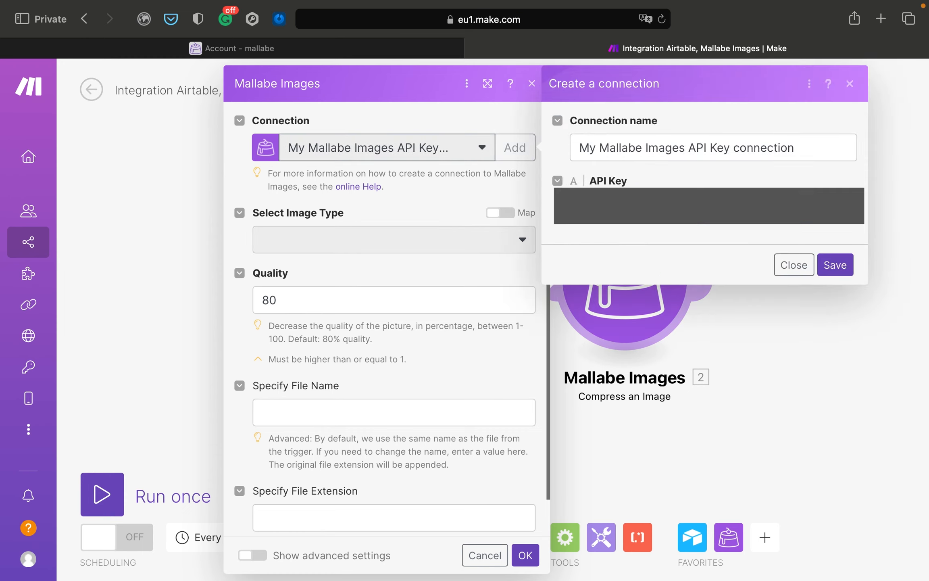
left_click(835, 265)
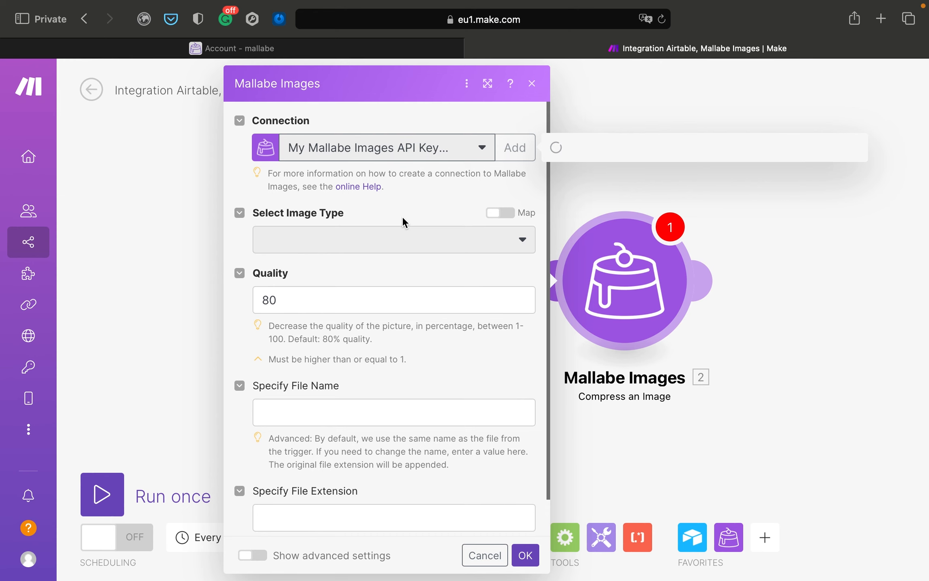
Set the image type to Image URL and map the Image URL to the URL of Image uncompressed from Watch Records.
left_click(403, 240)
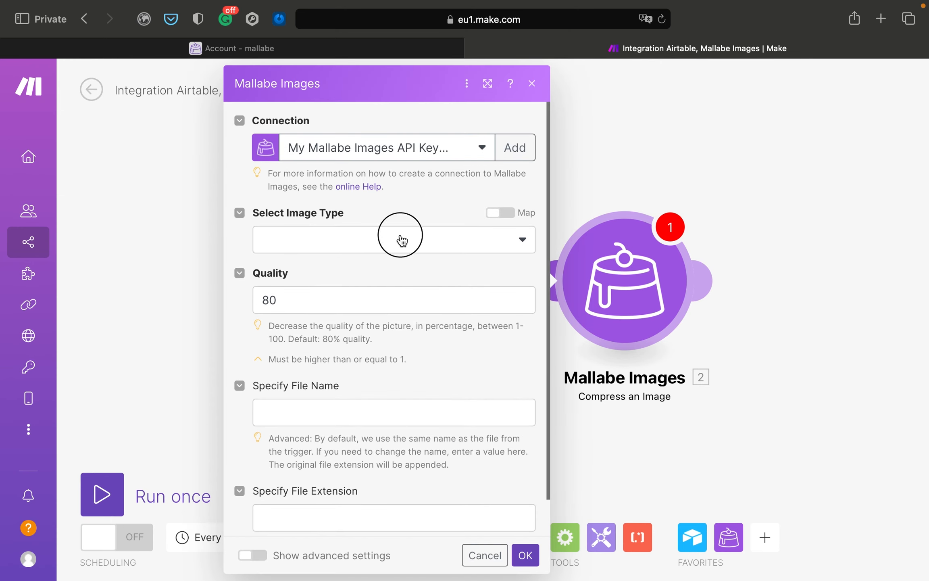
left_click(401, 266)
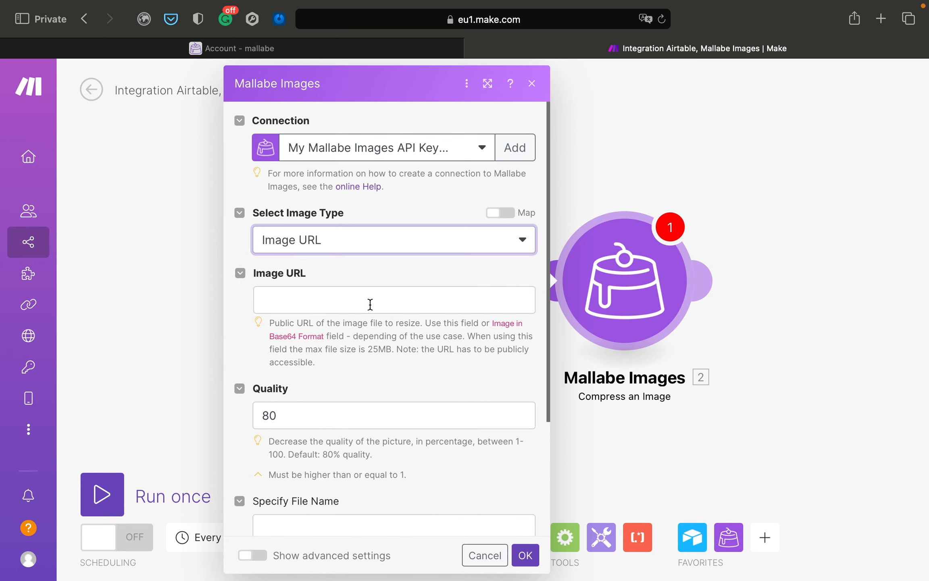
left_click(370, 305)
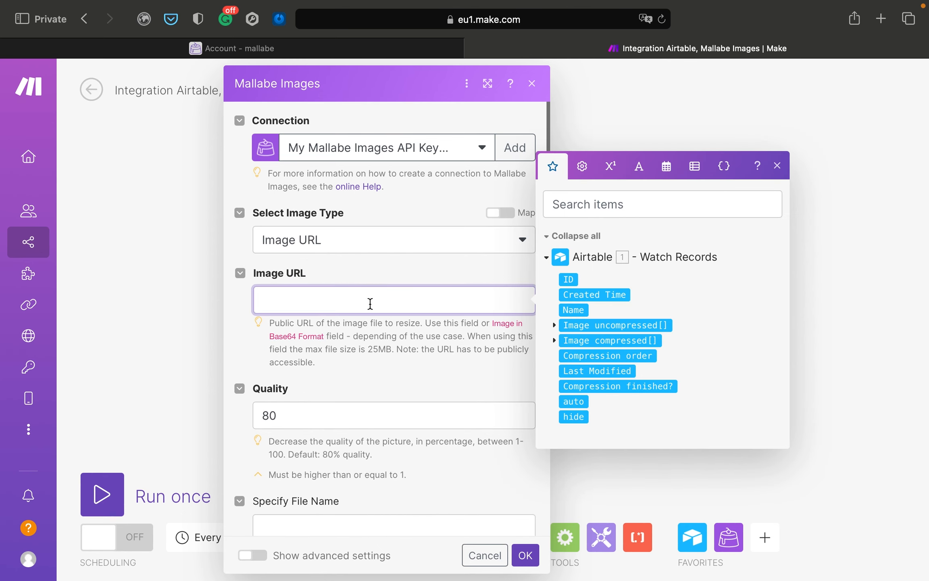
left_click(554, 325)
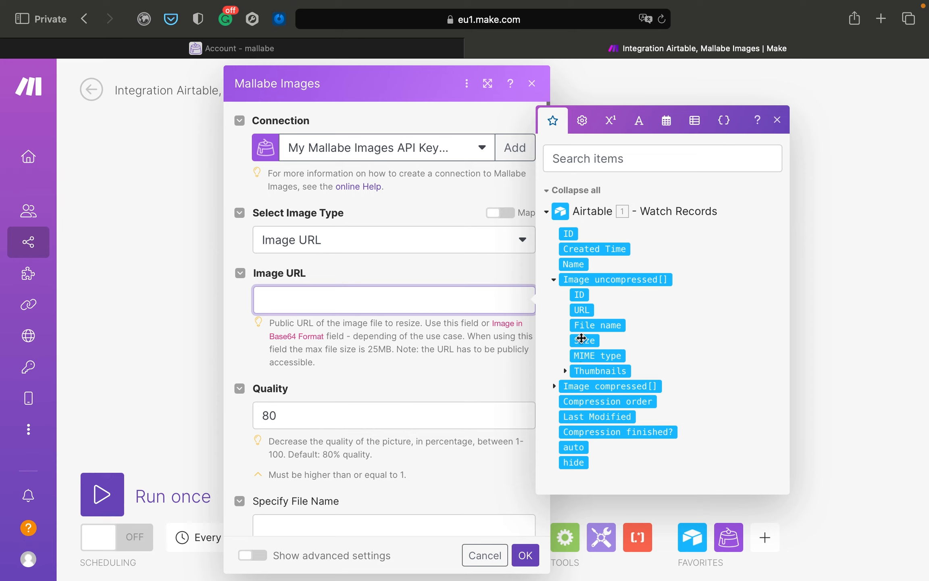
left_click(581, 310)
left_click(460, 382)
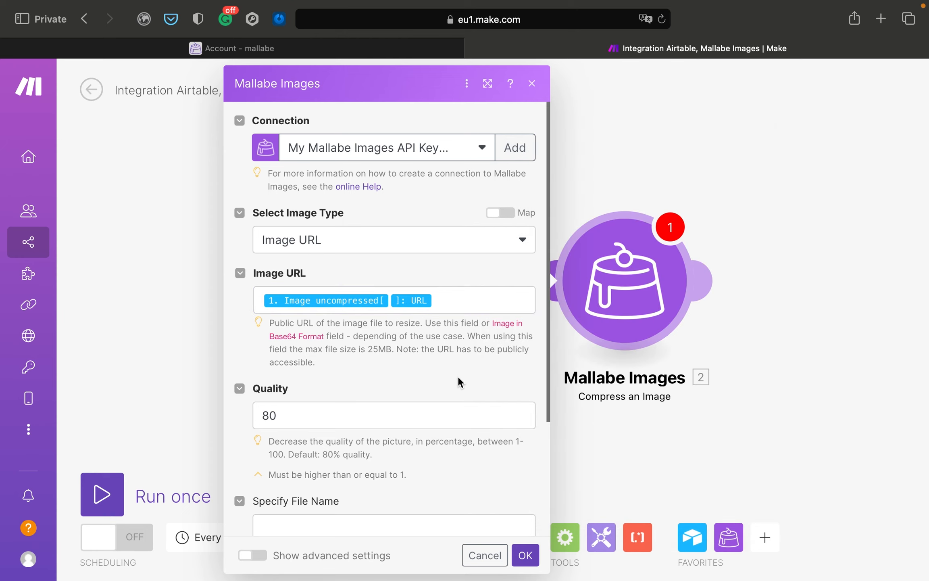
Set the compression quality to 20 and save the Mallabe Images module settings.
scroll(404, 365, "down", 3)
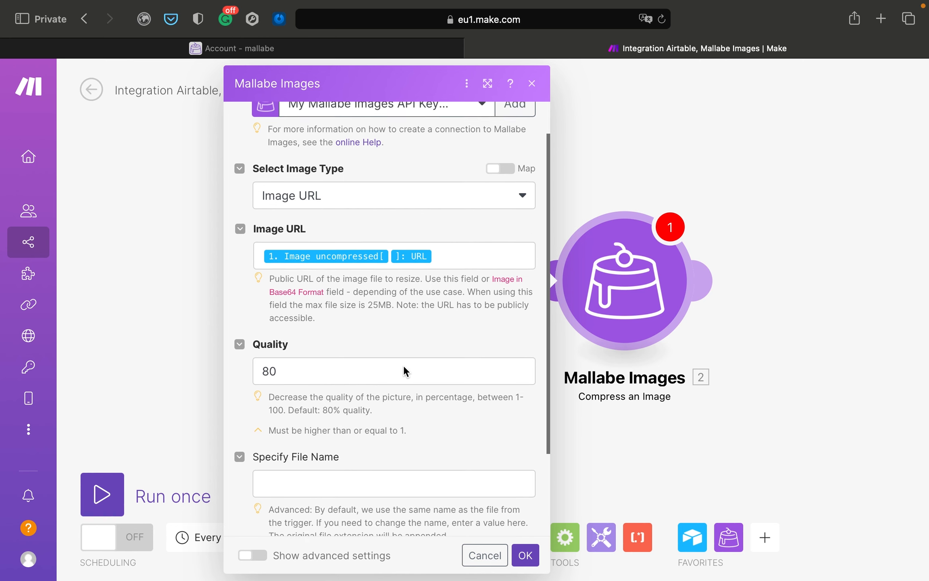
left_click(343, 364)
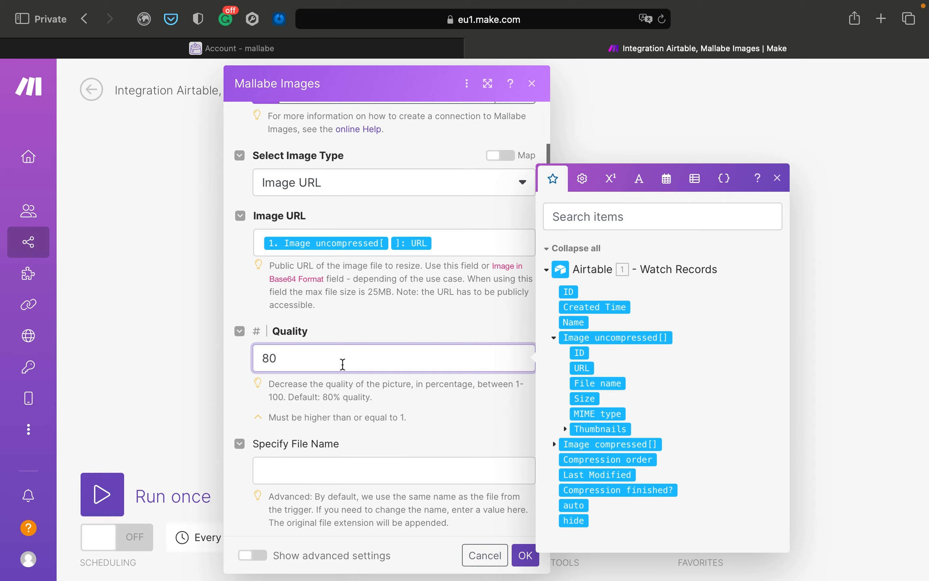
key("BackSpace")
key("BackSpace")
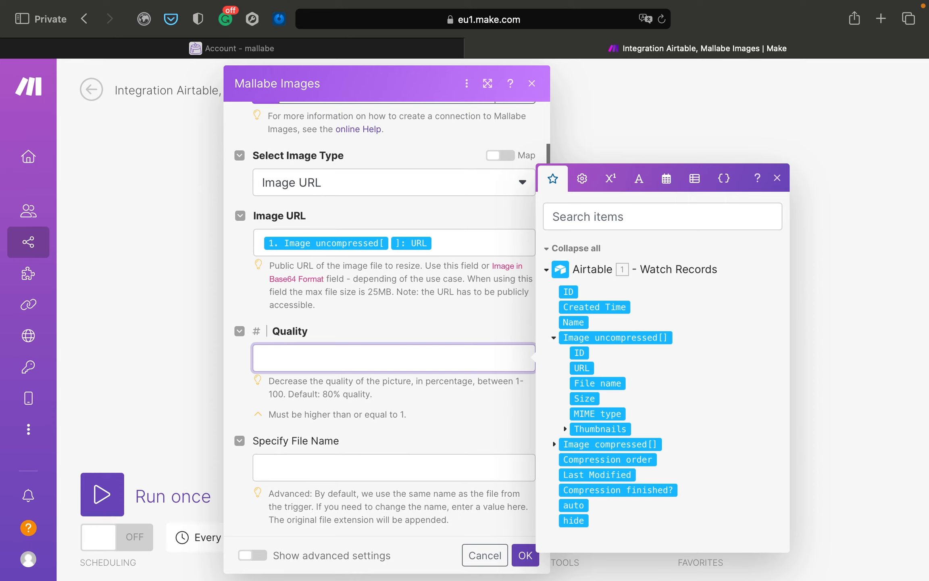
left_click(328, 315)
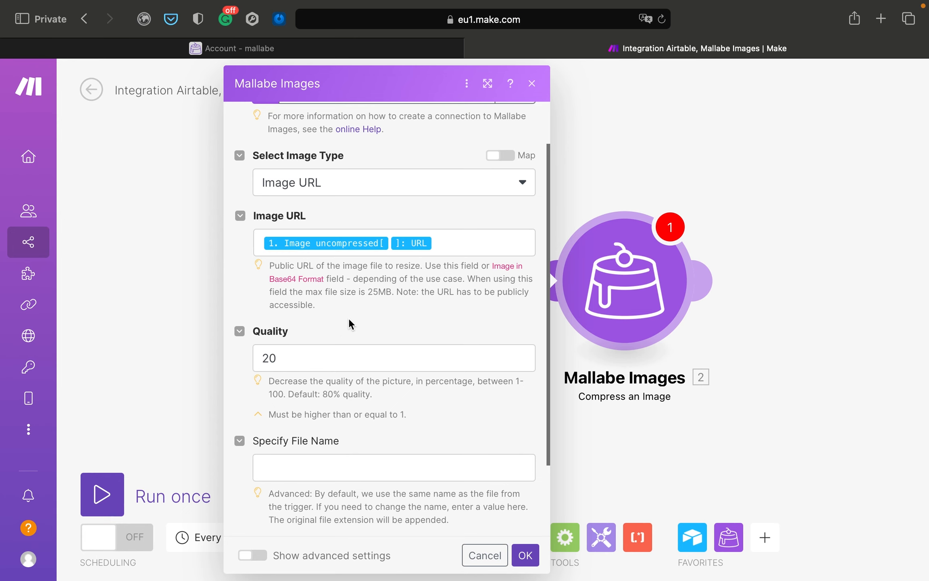
scroll(349, 319, "down", 3)
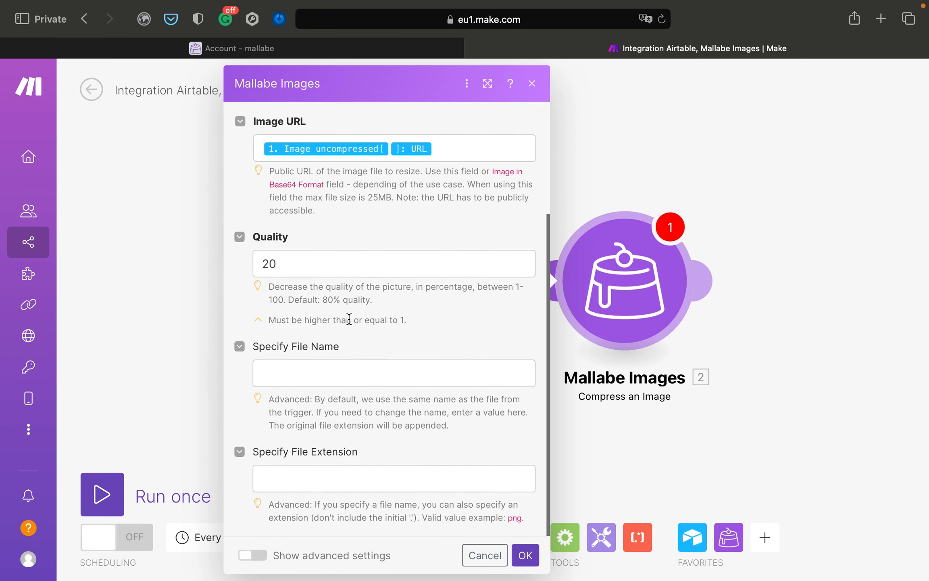
left_click(290, 261)
left_click(405, 318)
left_click(527, 556)
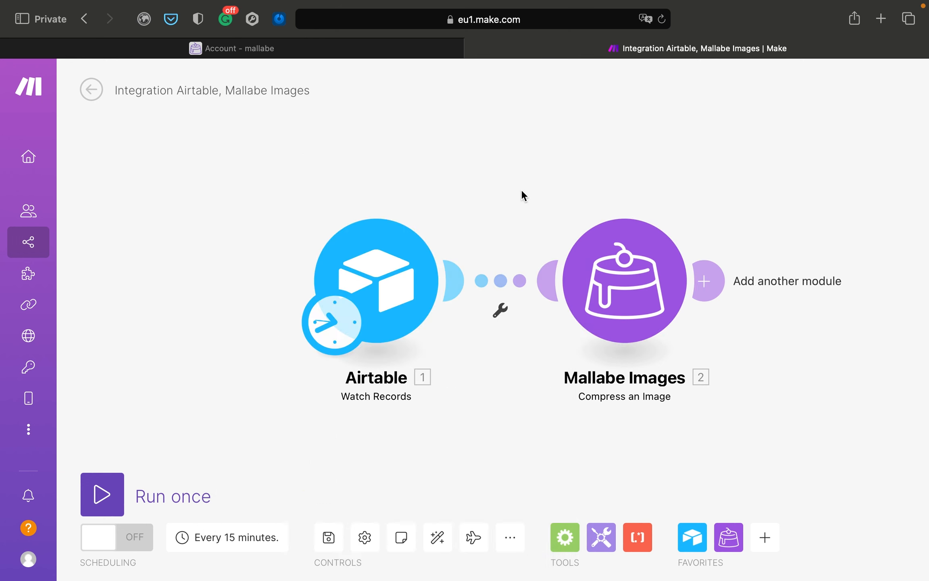
Add an Airtable Update a Record module after the Mallabe Images module.
scroll(521, 189, "down", 1)
left_click_drag(609, 155, 470, 152)
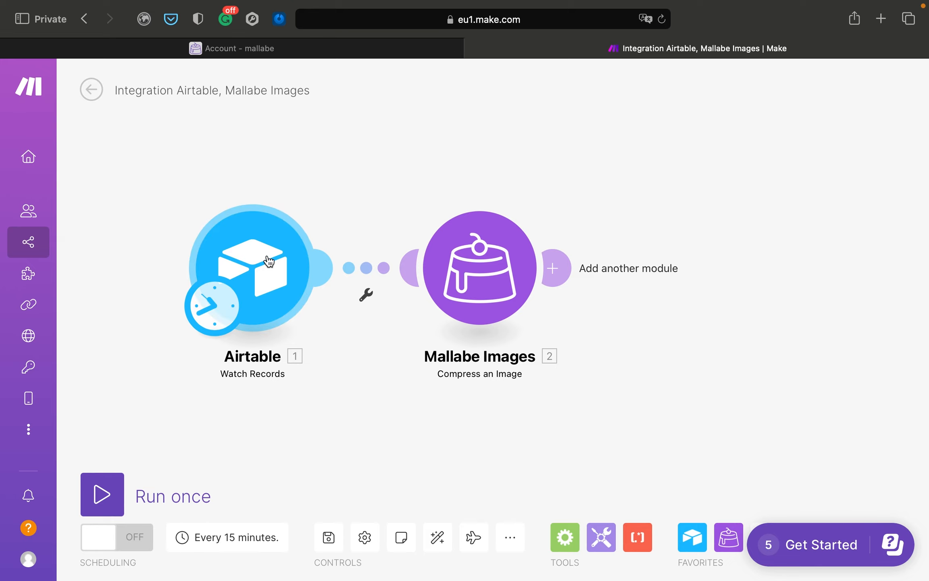
left_click(556, 153)
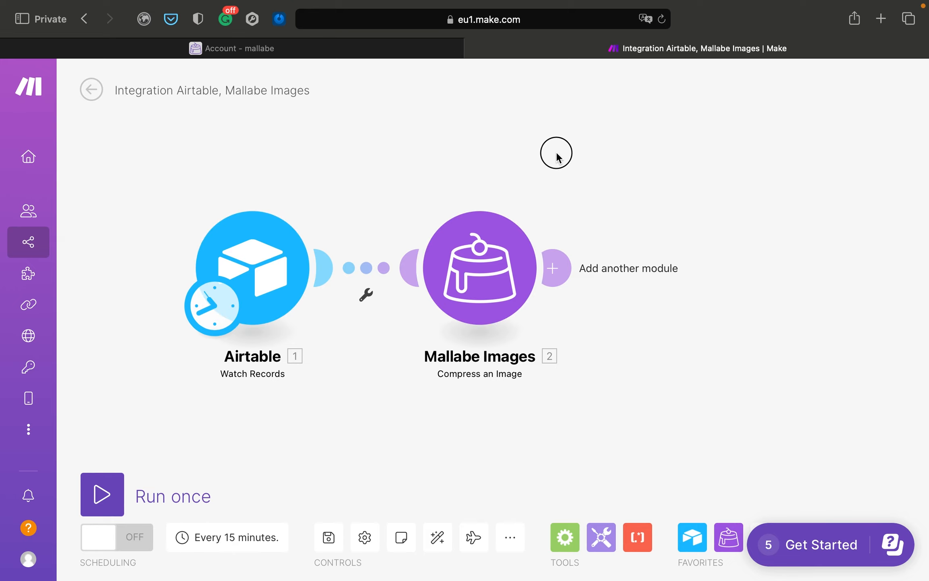
left_click_drag(556, 153, 416, 152)
left_click(422, 268)
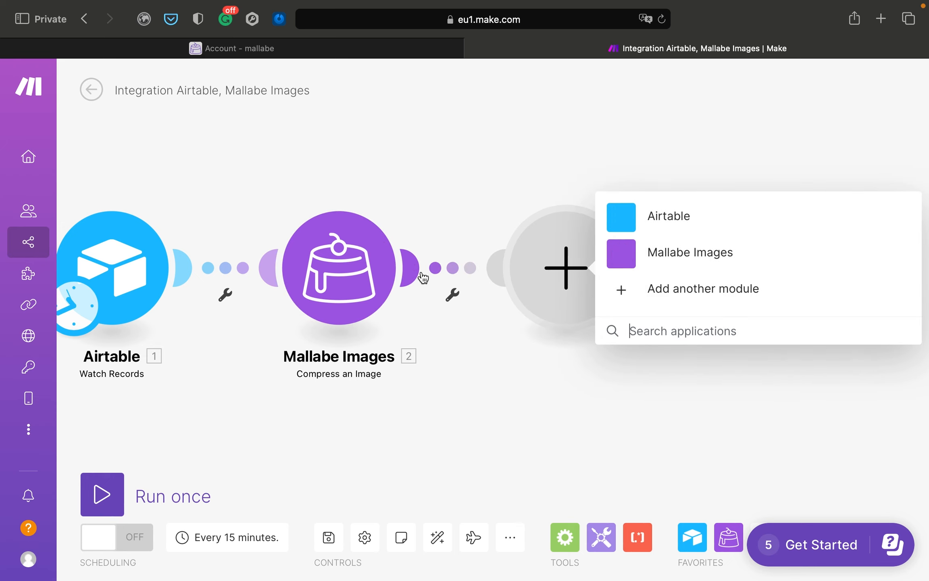
left_click(660, 214)
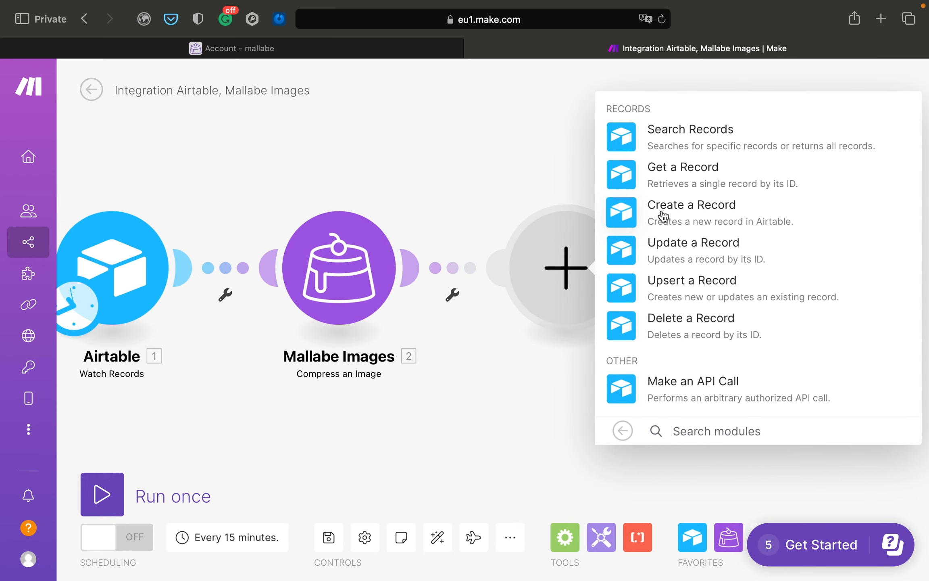
left_click(678, 244)
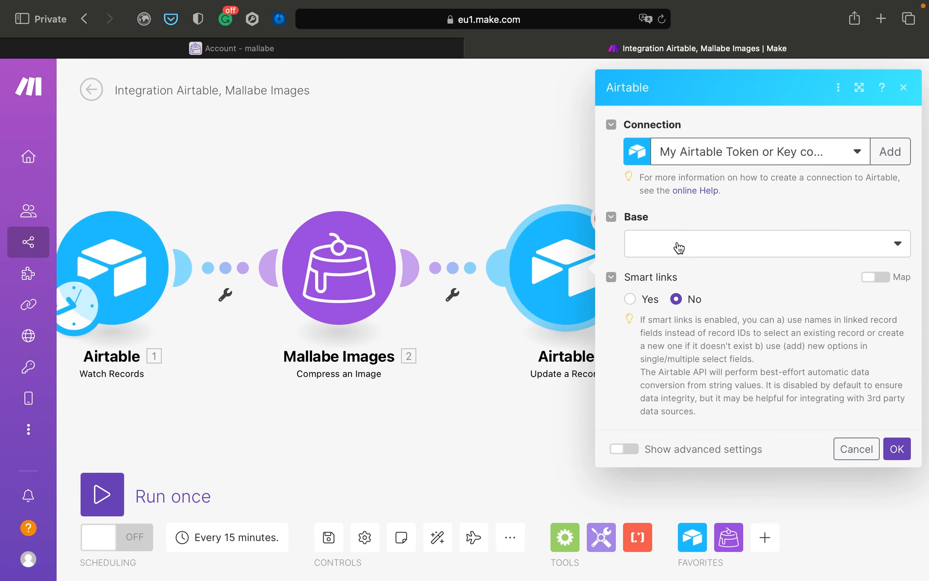
Set the Update a Record module's base to Image compression example and its table to Items.
left_click(679, 248)
left_click(687, 268)
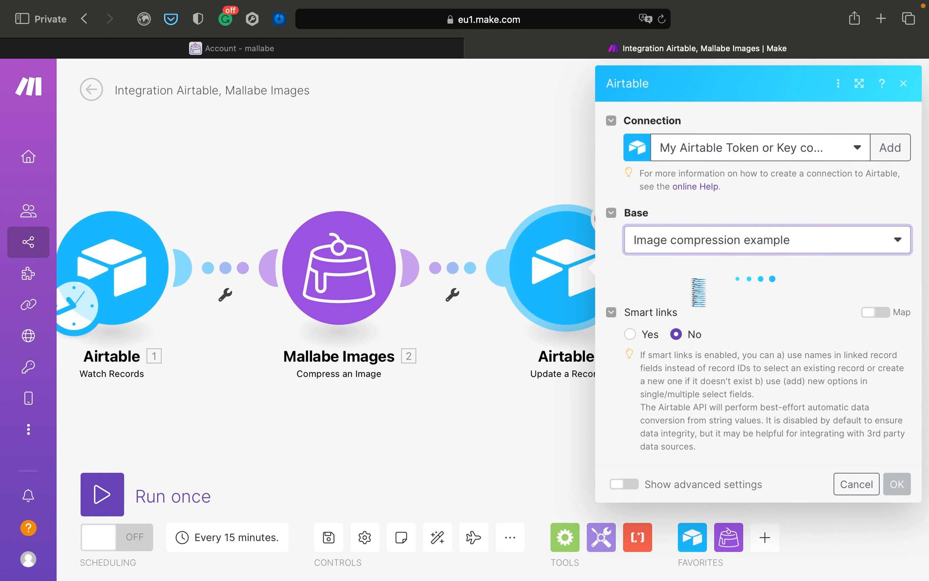
left_click(704, 306)
left_click(694, 327)
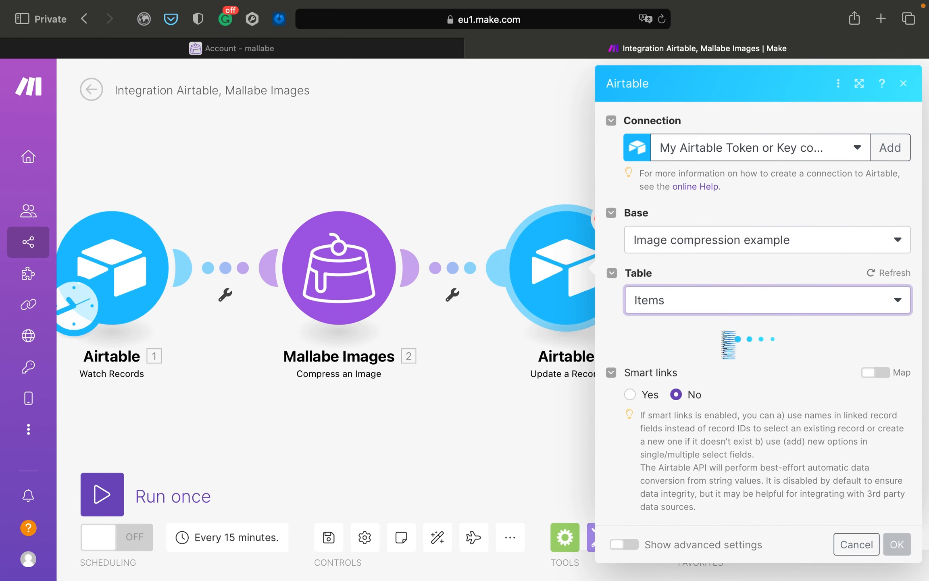
Map the Record ID of the Update a Record module to the ID from Airtable Watch Records.
scroll(722, 332, "down", 2)
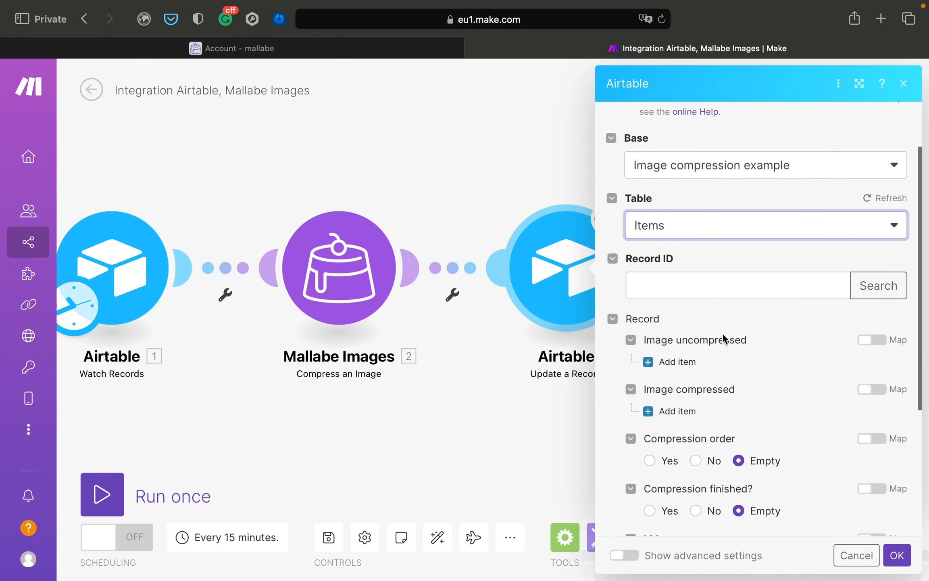
left_click(689, 284)
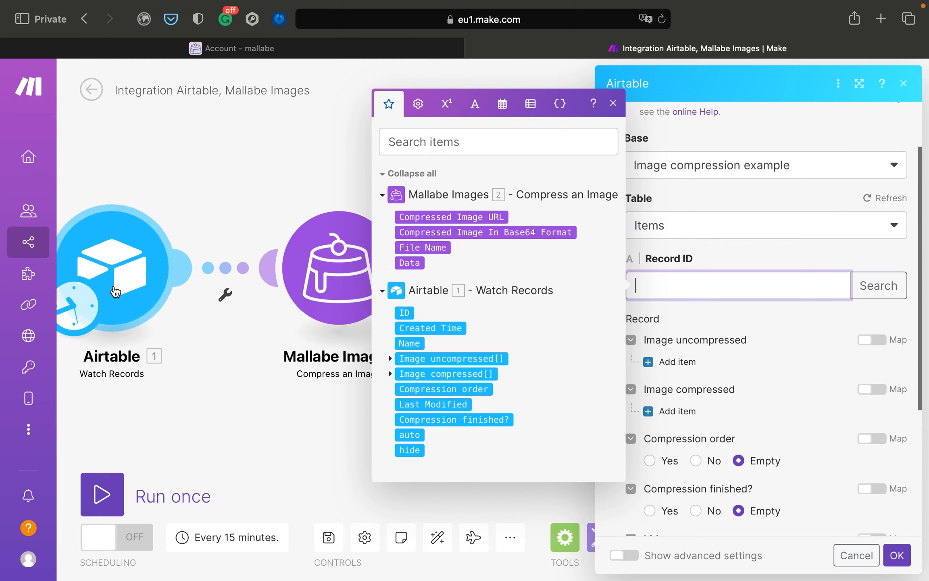
left_click(405, 313)
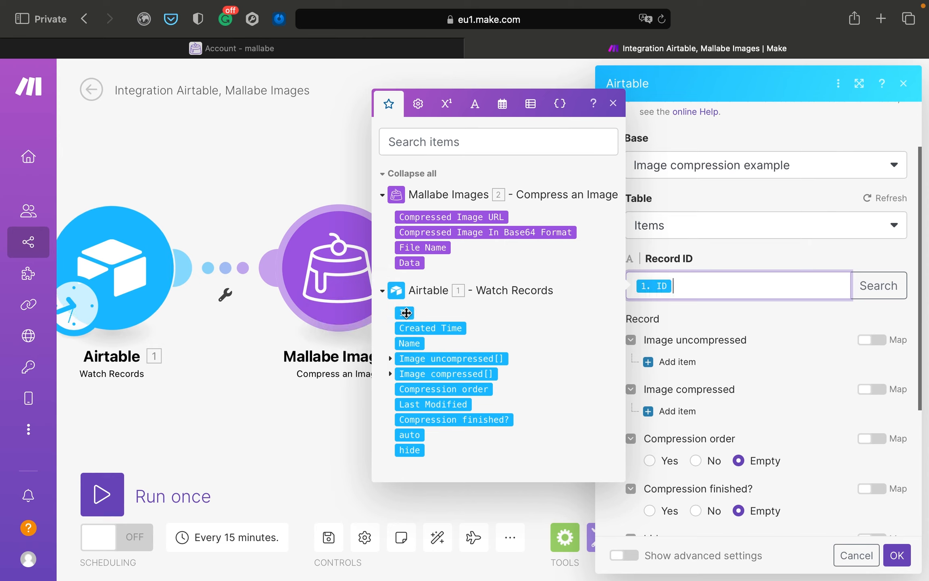
left_click(704, 306)
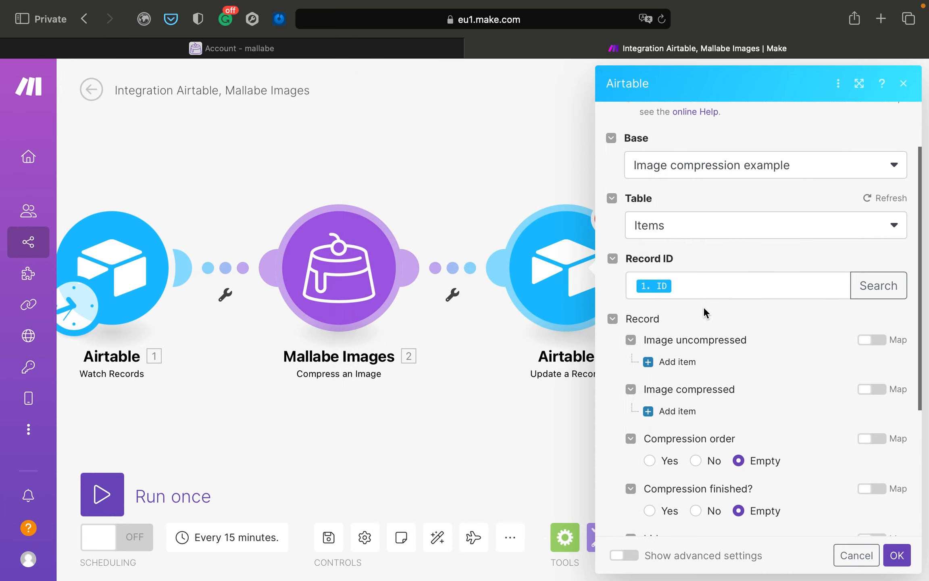
scroll(746, 314, "down", 3)
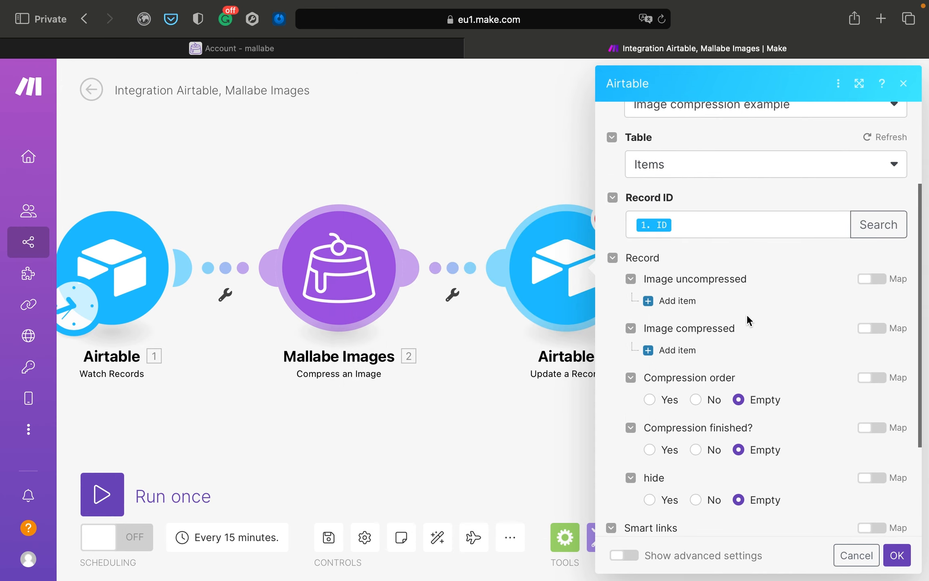
Add an Image compressed item to the record, mapping File URL to Mallabe's Compressed Image URL and File name to Mallabe's File Name.
left_click(665, 351)
scroll(722, 378, "down", 3)
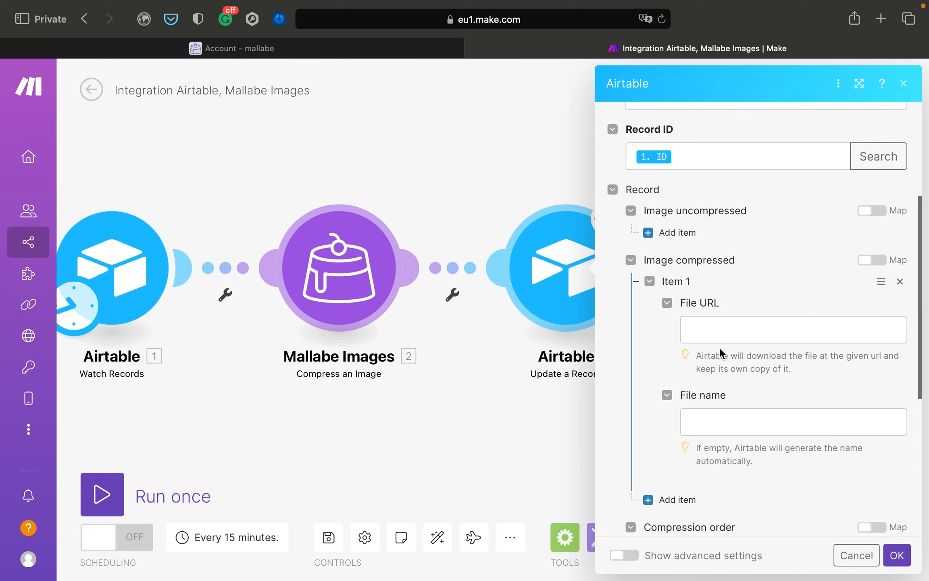
left_click(720, 334)
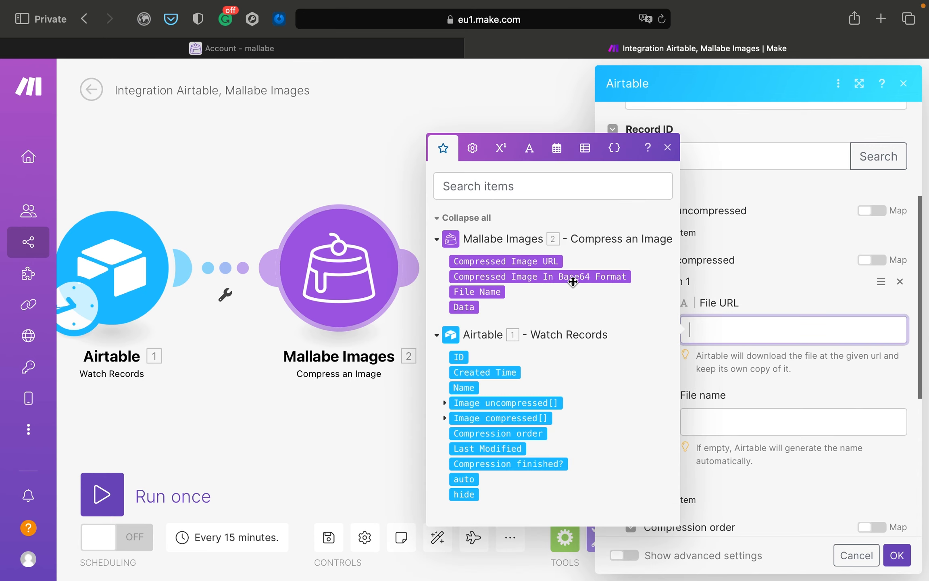
left_click(519, 262)
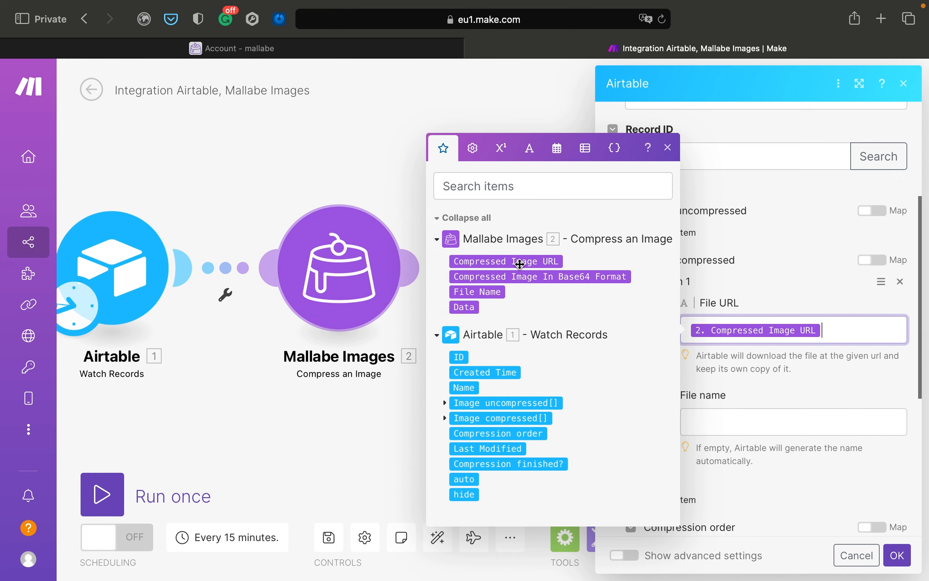
left_click(715, 427)
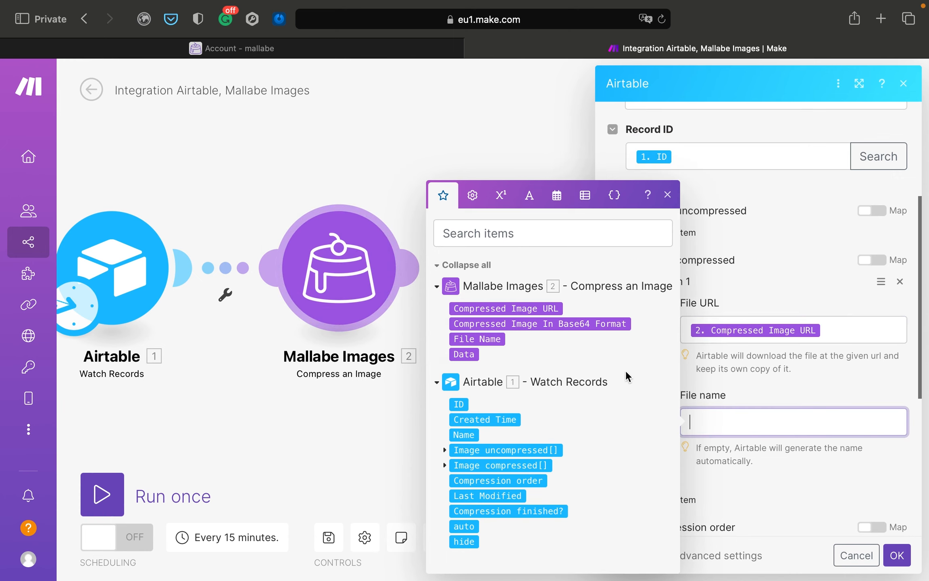
left_click(488, 339)
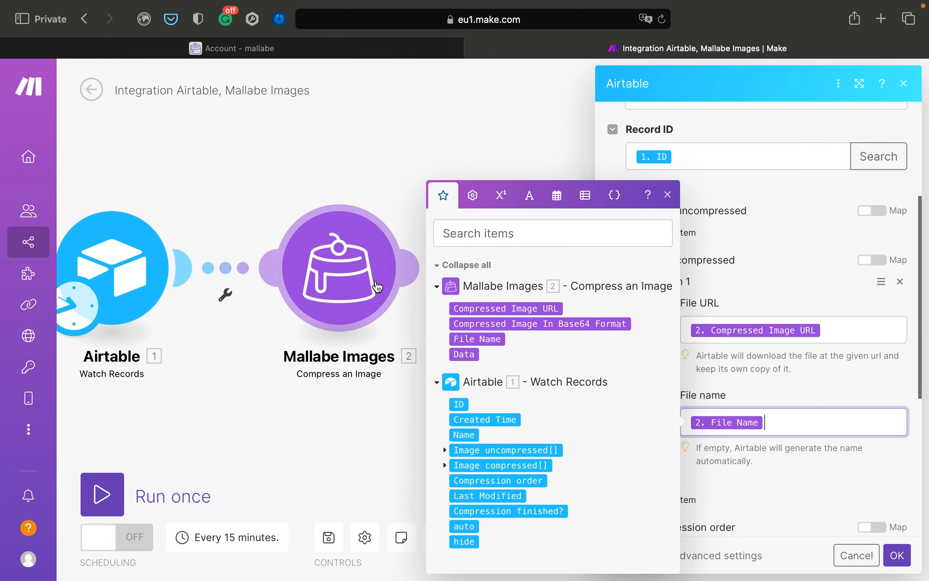
Set the Compression finished? field to Yes and save the Update a Record module settings.
left_click(736, 382)
scroll(650, 381, "down", 6)
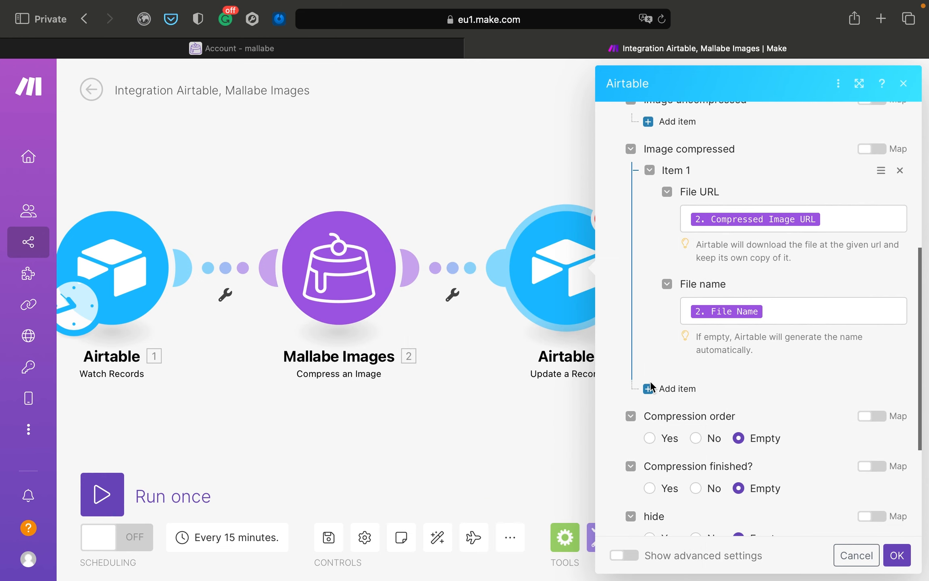
left_click(648, 352)
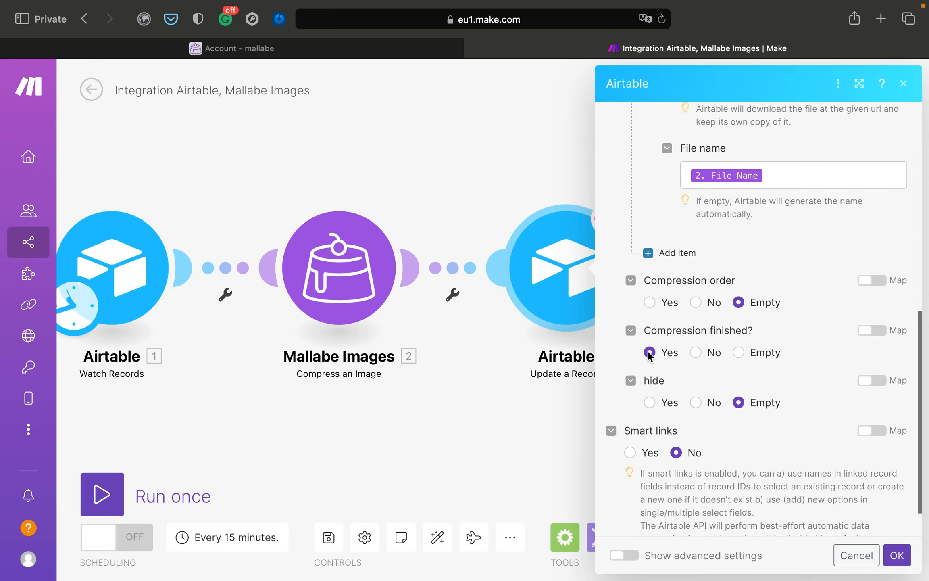
left_click(890, 555)
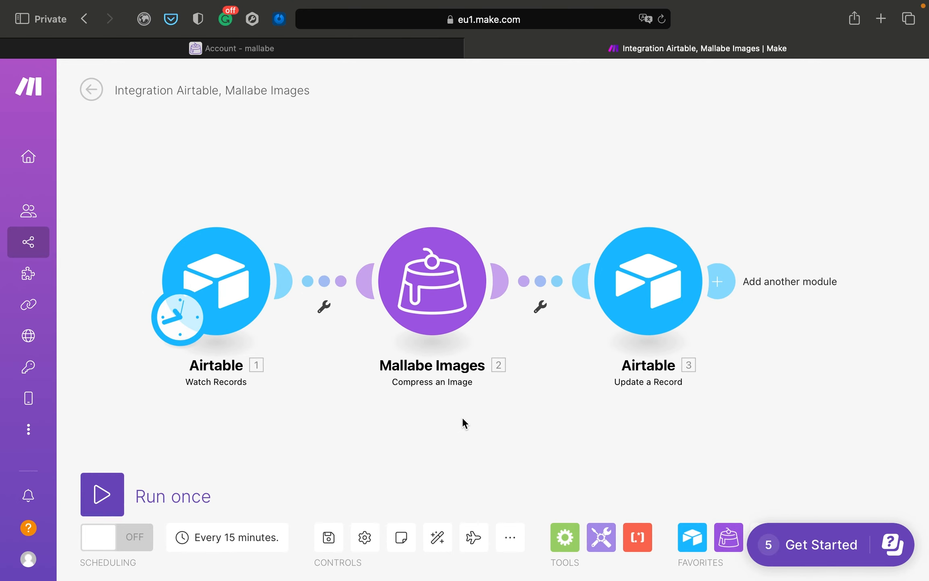
Check Item 1's compression order in the Airtable Items table, and run the Make scenario once.
key("ctrl+Right")
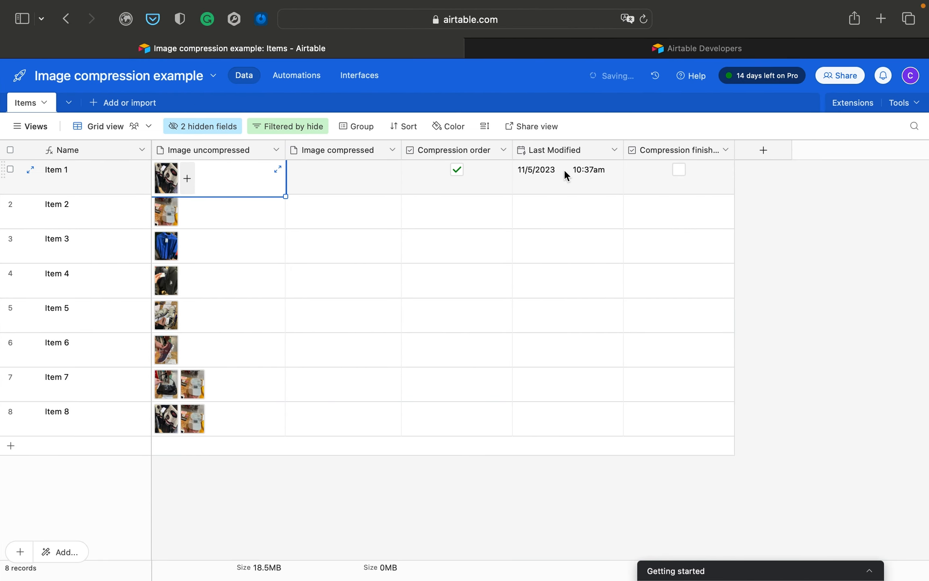
key("ctrl+Left")
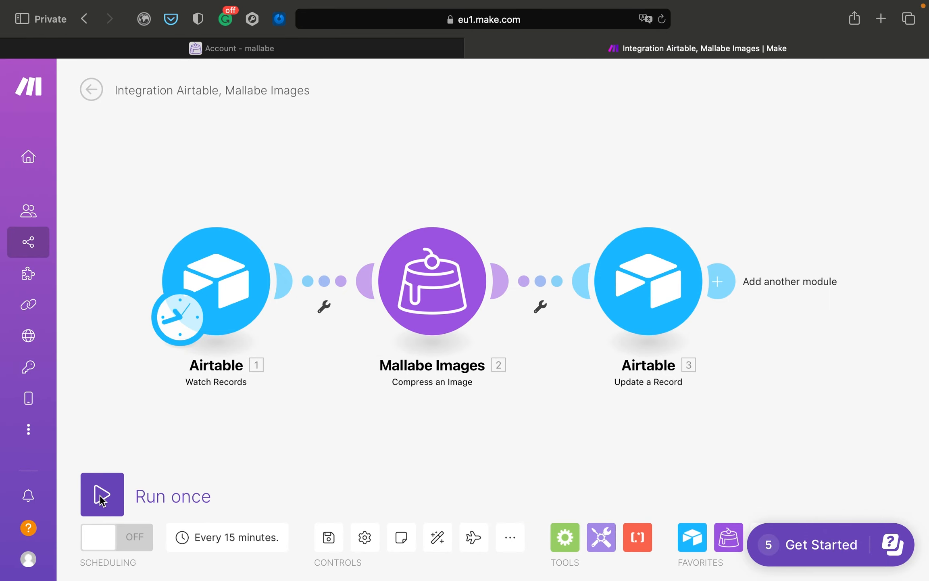
left_click(102, 495)
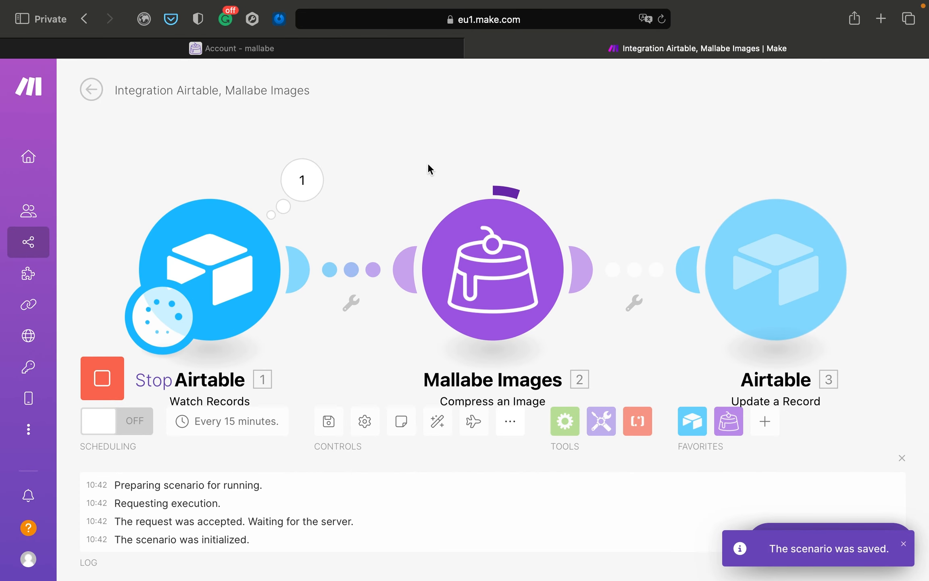
Examine Item 1's compressed image and compression checkboxes in Airtable, and rerun the scenario in Make as a check.
key("ctrl+Right")
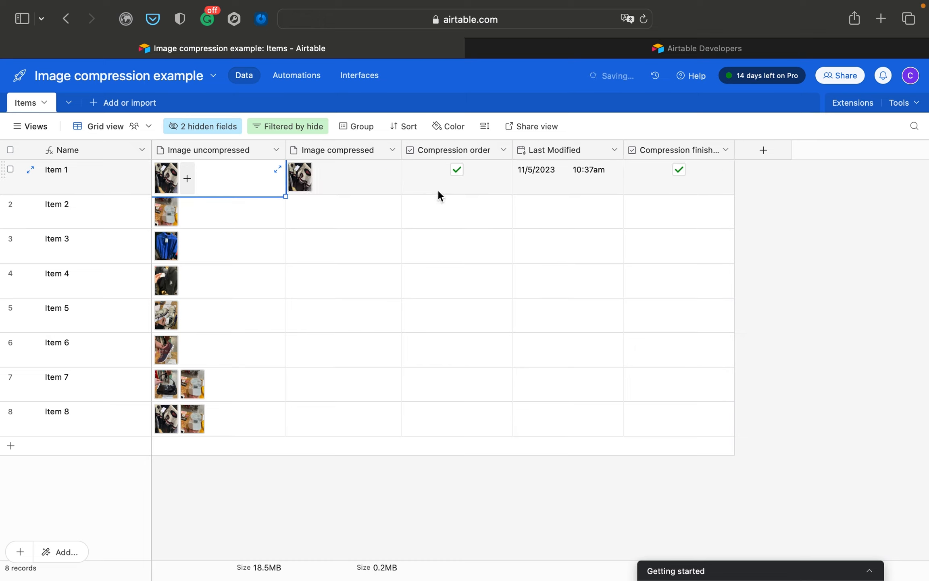
left_click(358, 179)
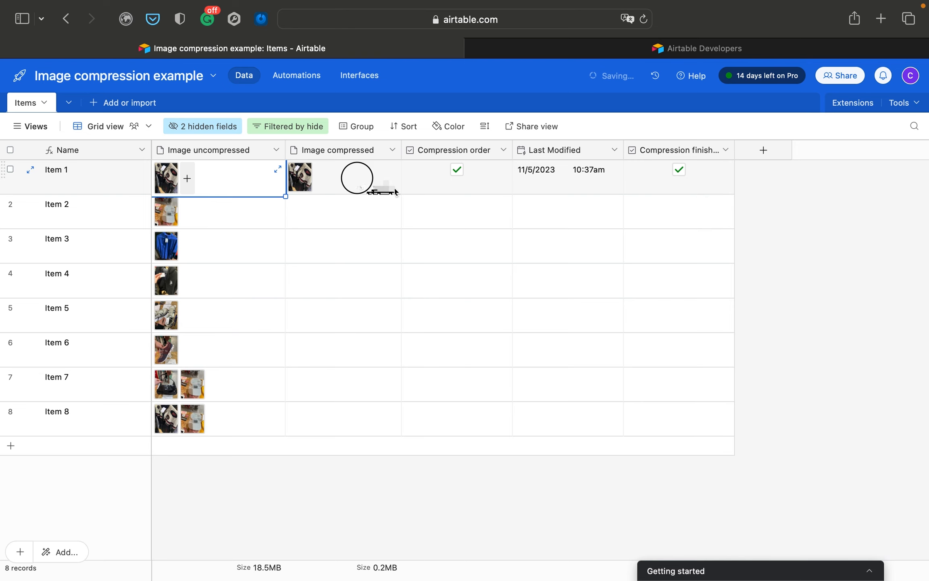
left_click(440, 181)
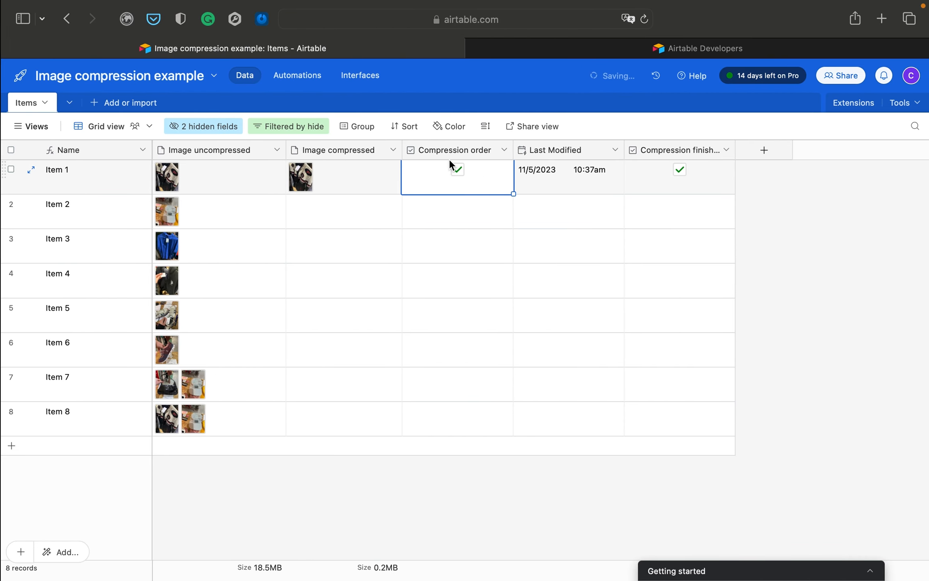
left_click(350, 179)
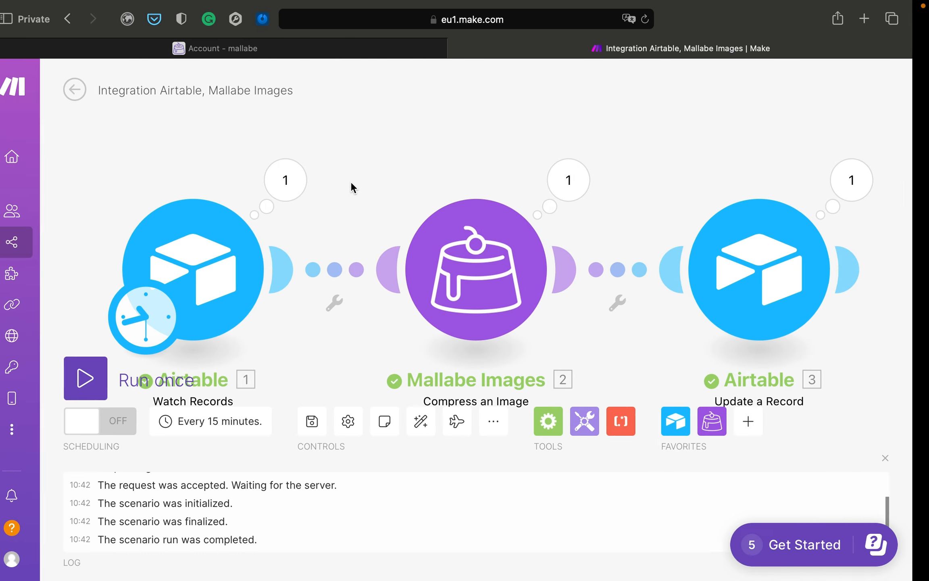
left_click(117, 372)
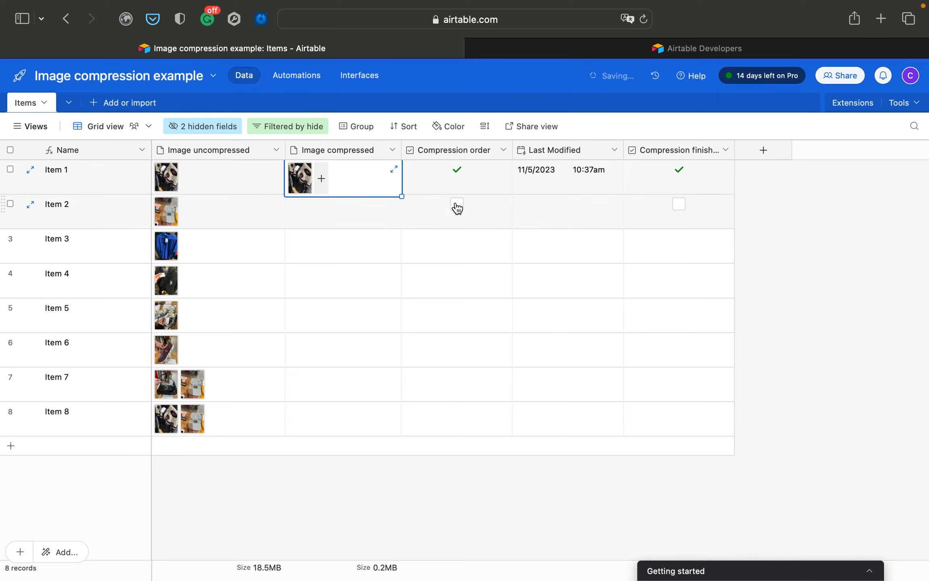
Mark Compression order for Items 2 through 6 in Airtable, and run the Make scenario once to process them.
left_click(457, 241)
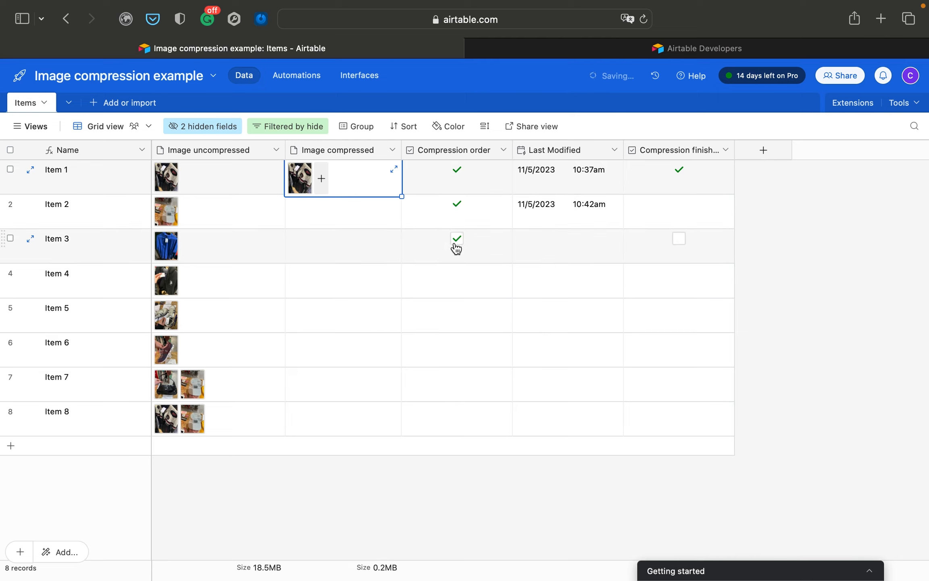
left_click(457, 278)
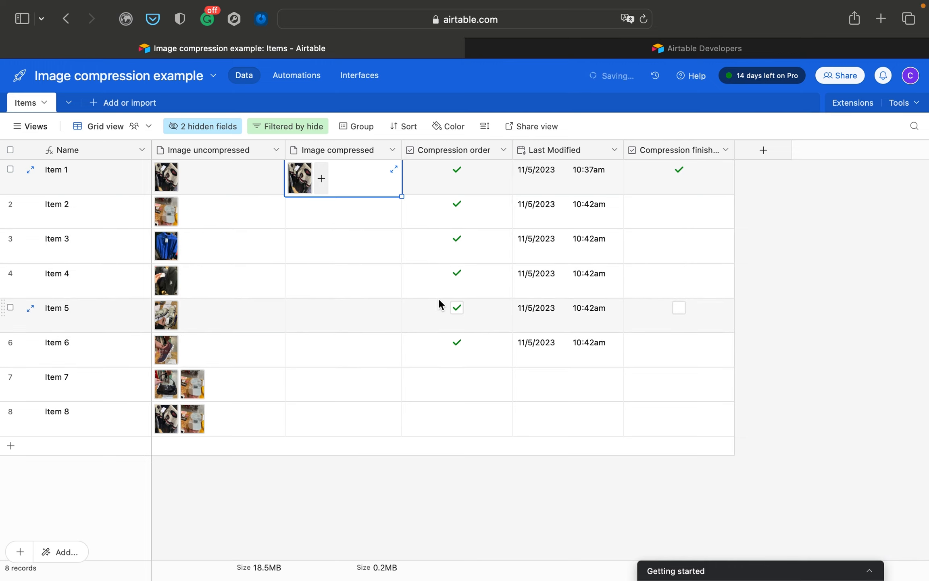
key("ctrl+Left")
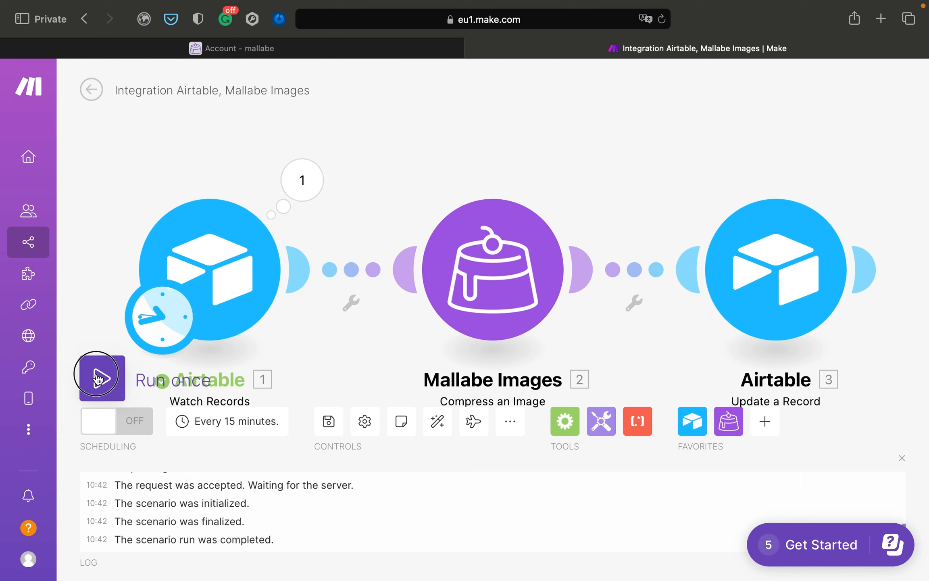
left_click(92, 381)
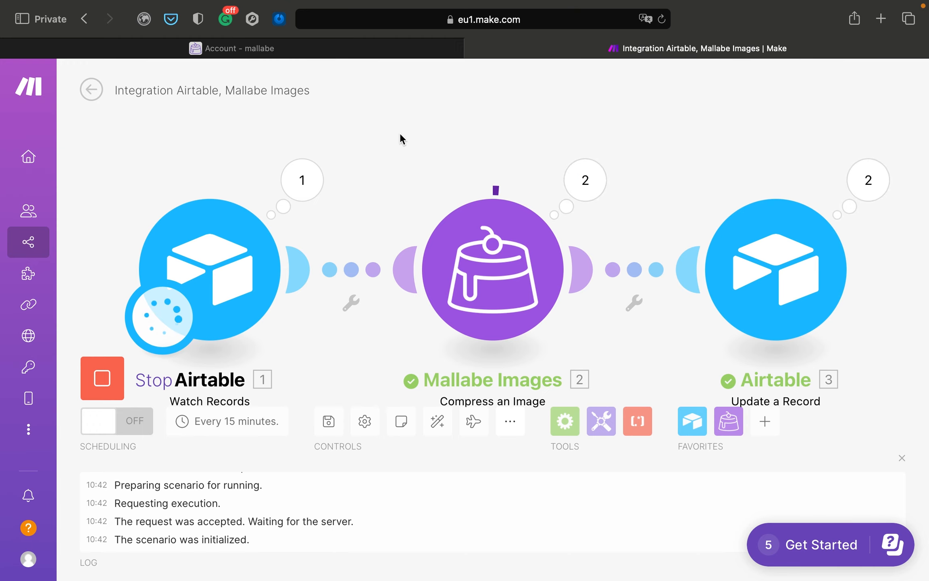
Review the compressed images of Items 2 through 6 in Airtable and the full three-module scenario in Make.
key("ctrl+Right")
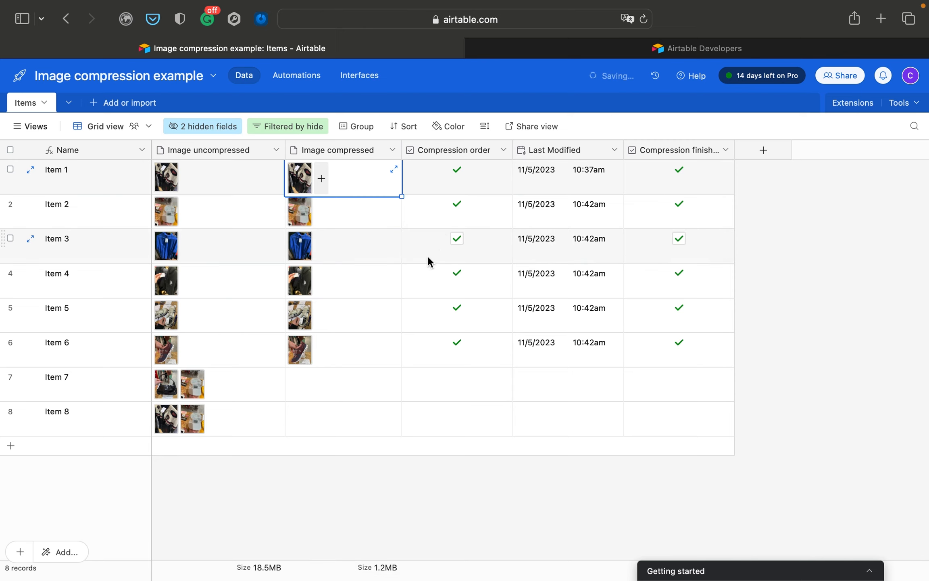
key("ctrl+Left")
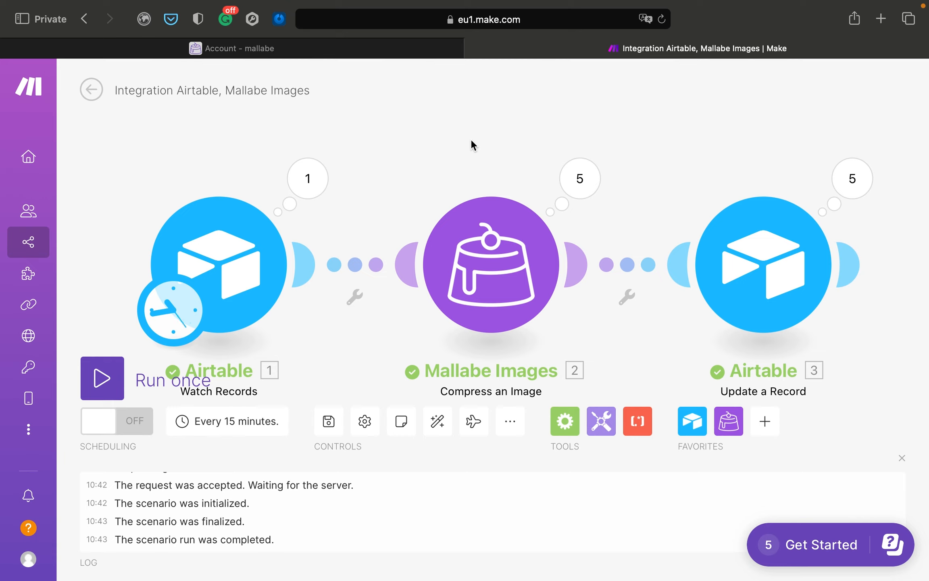
scroll(387, 180, "down", 3)
left_click_drag(462, 150, 374, 143)
scroll(374, 143, "down", 1)
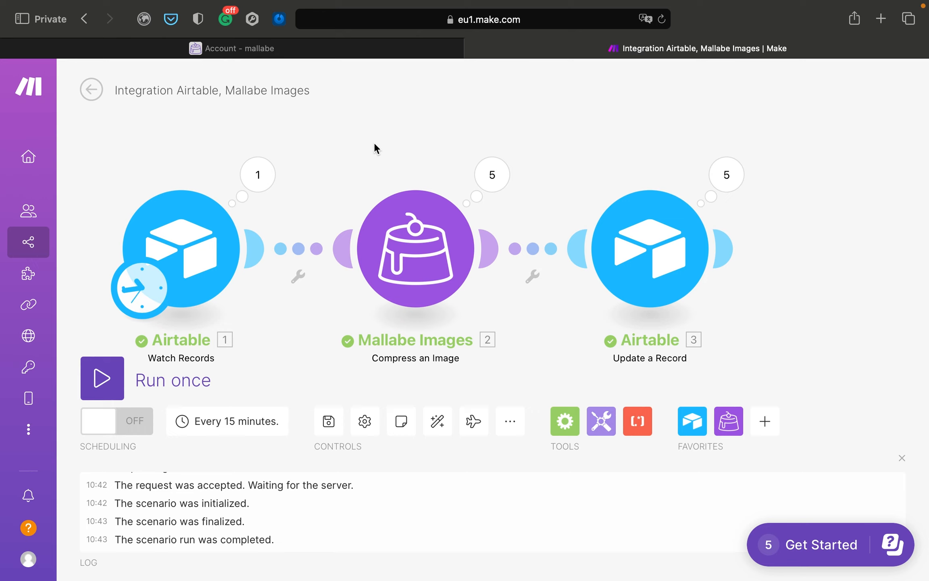
scroll(374, 143, "down", 1)
left_click_drag(374, 143, 373, 168)
scroll(373, 168, "down", 1)
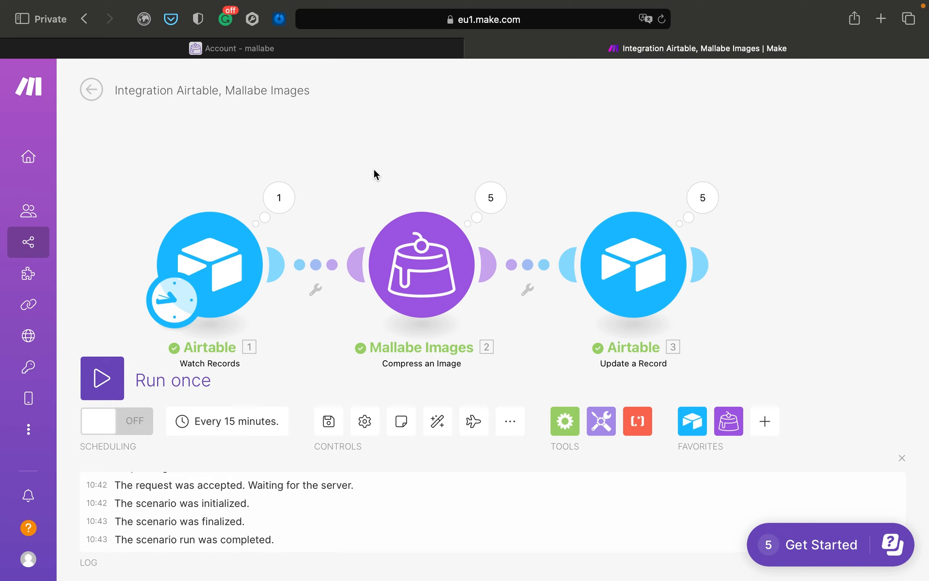
scroll(373, 169, "down", 2)
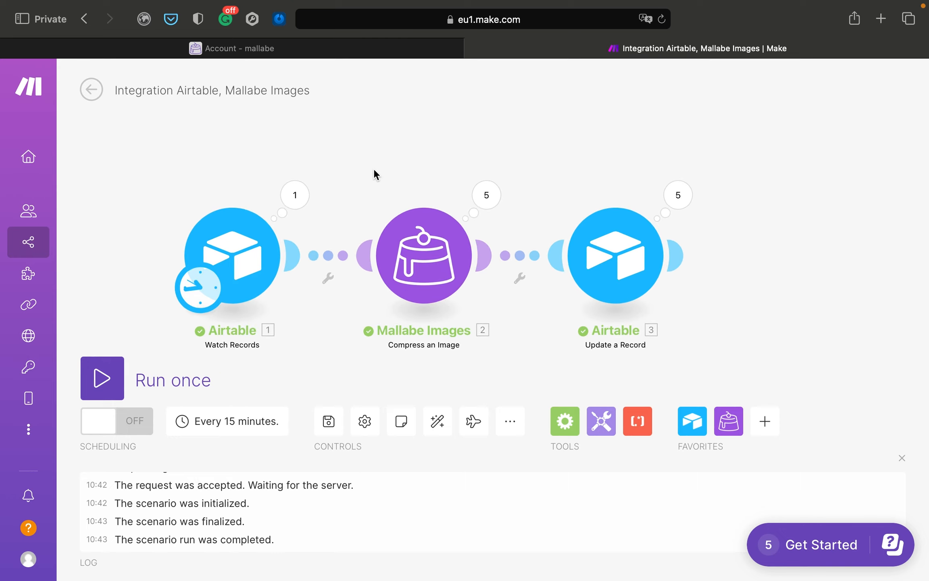
Examine the uncompressed and compressed image fields of Item 7, the record with multiple attachments, in Airtable.
key("ctrl+Right")
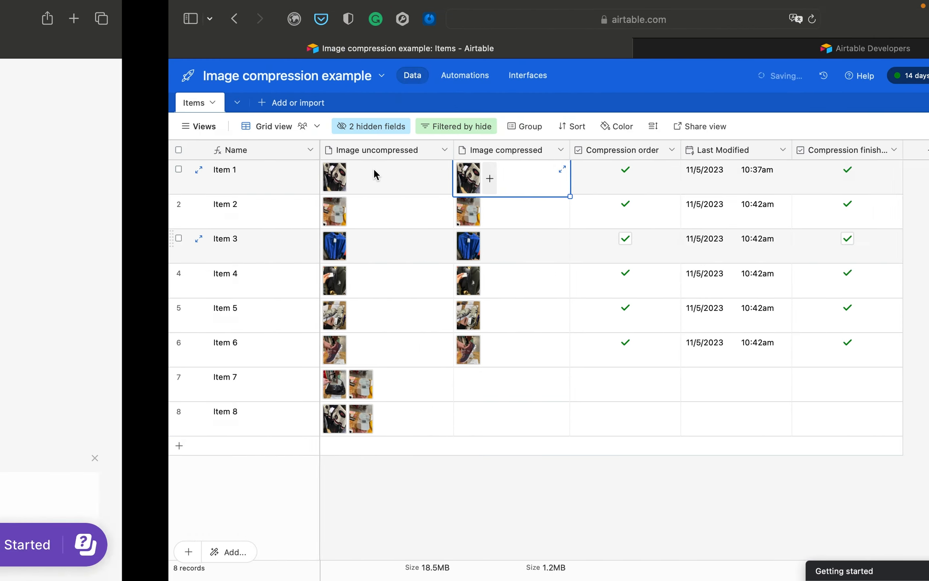
left_click(333, 381)
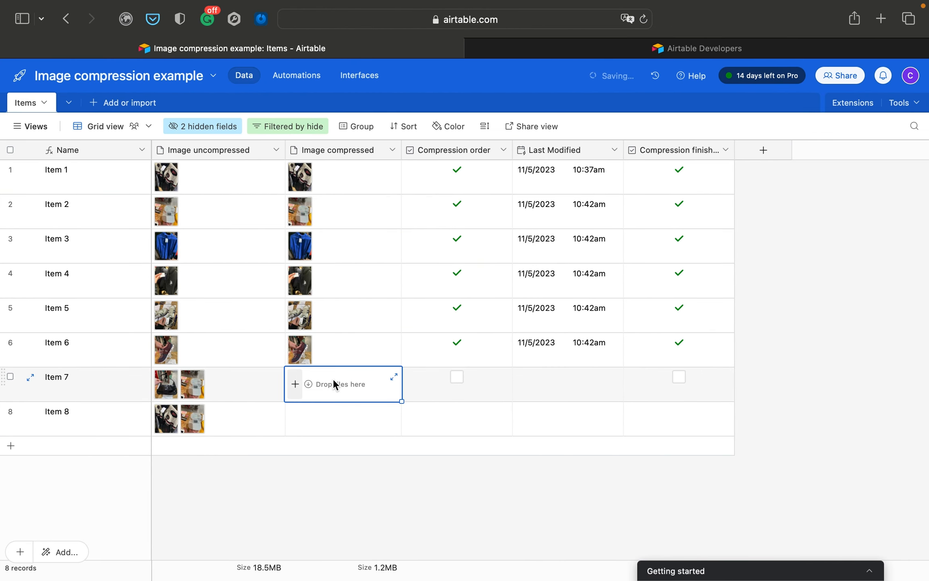
left_click(249, 387)
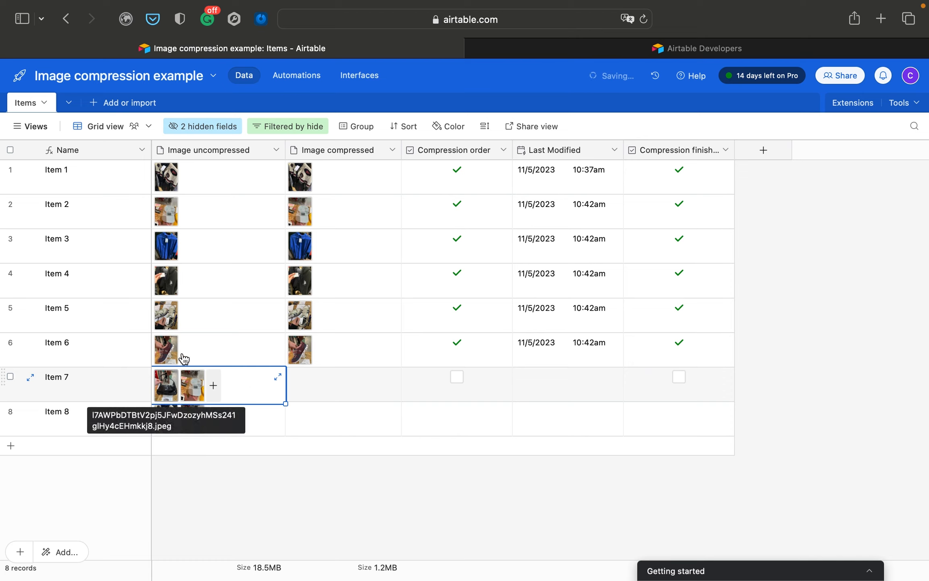
left_click(329, 389)
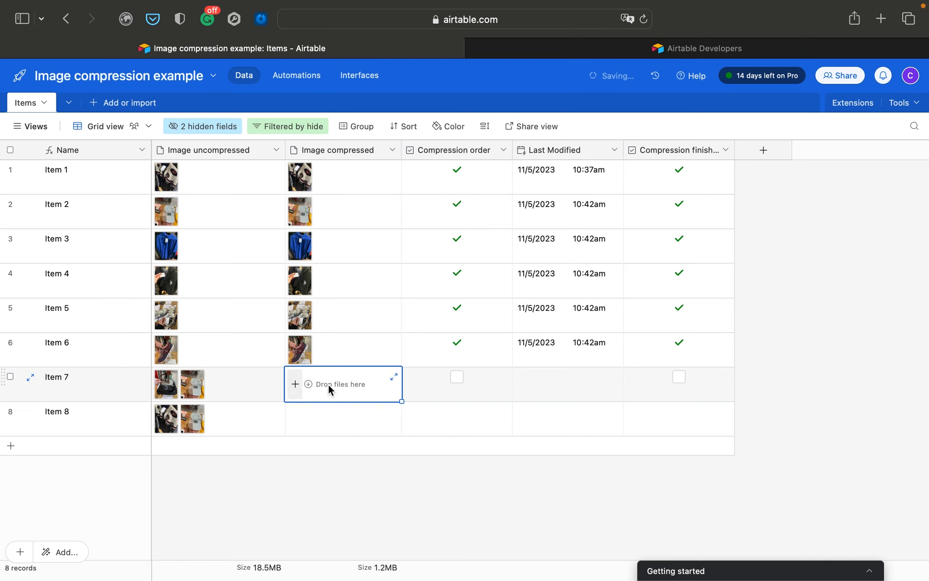
Insert a Flow Control Iterator module between Airtable Watch Records and Mallabe Images in the Make scenario.
key("ctrl+Left")
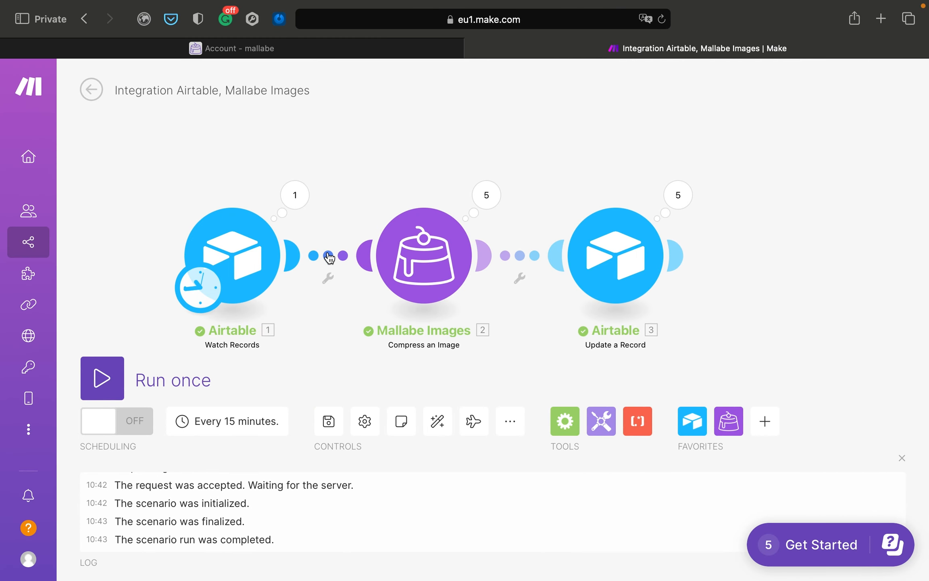
right_click(329, 256)
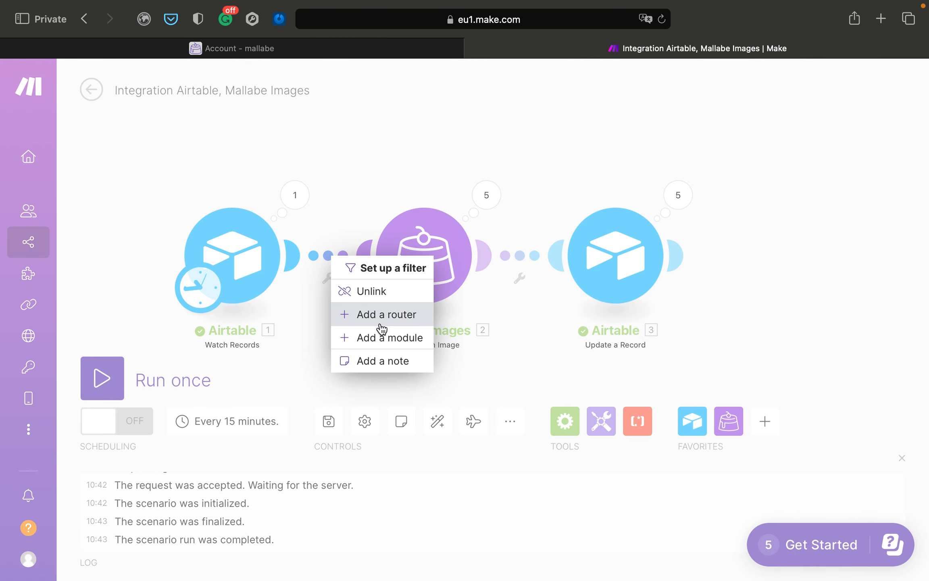
left_click(381, 338)
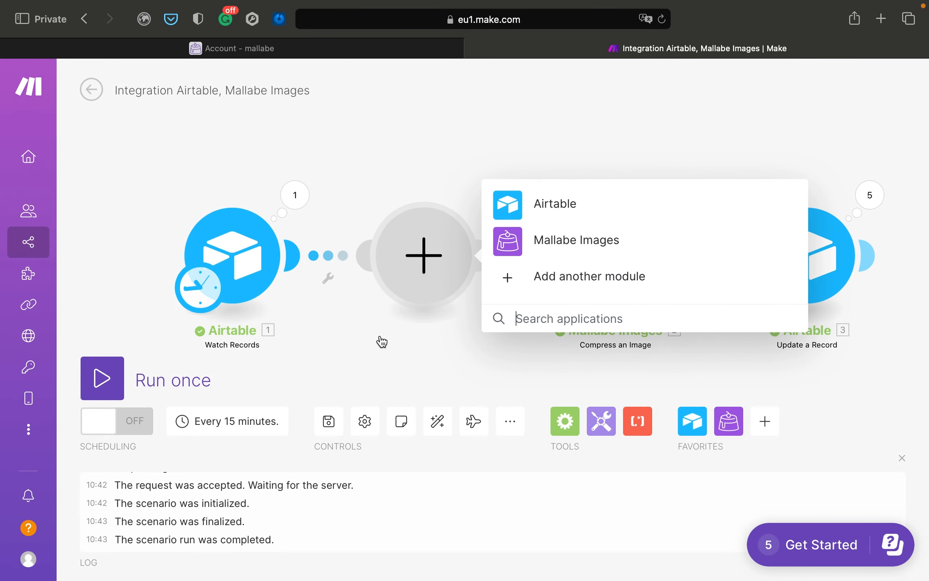
left_click(483, 330)
type("flow con")
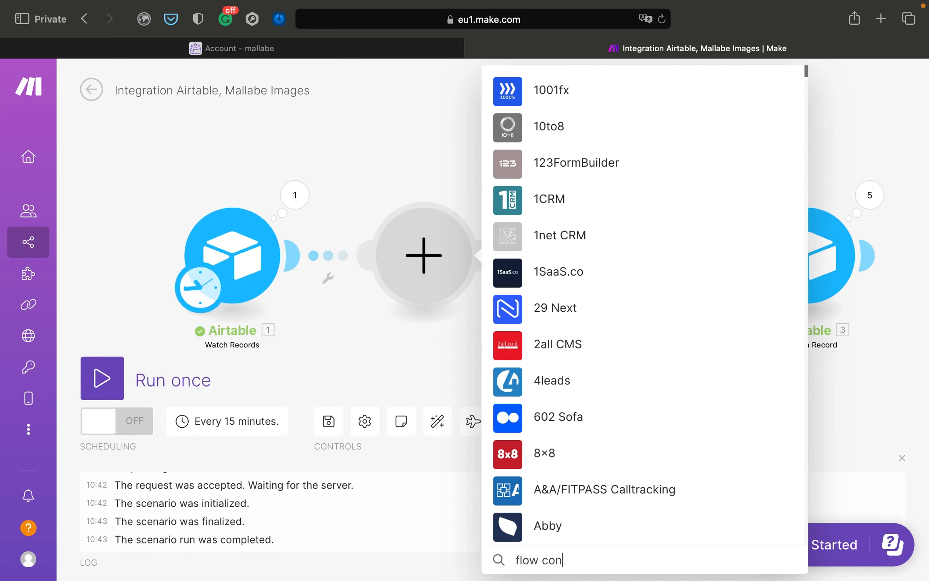
type("l")
left_click(512, 236)
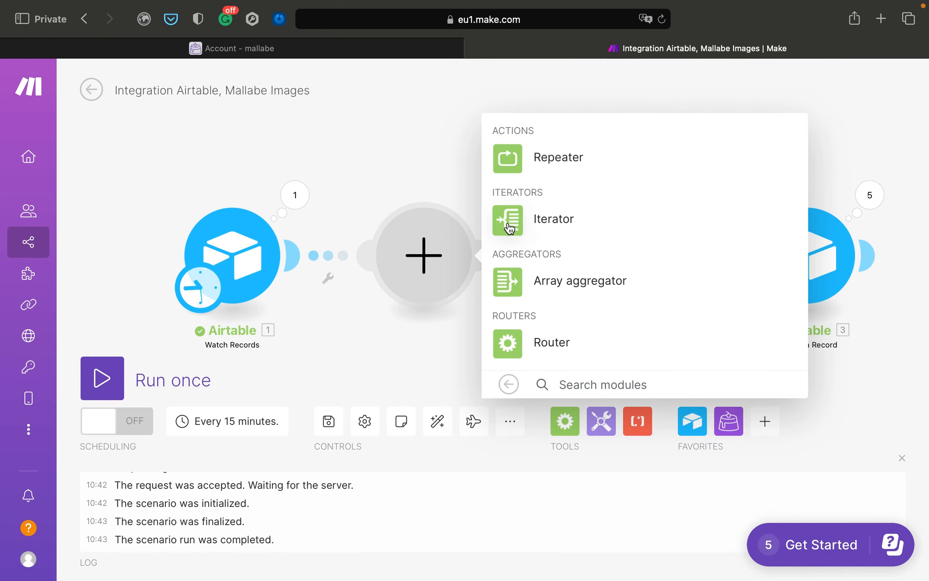
left_click(510, 228)
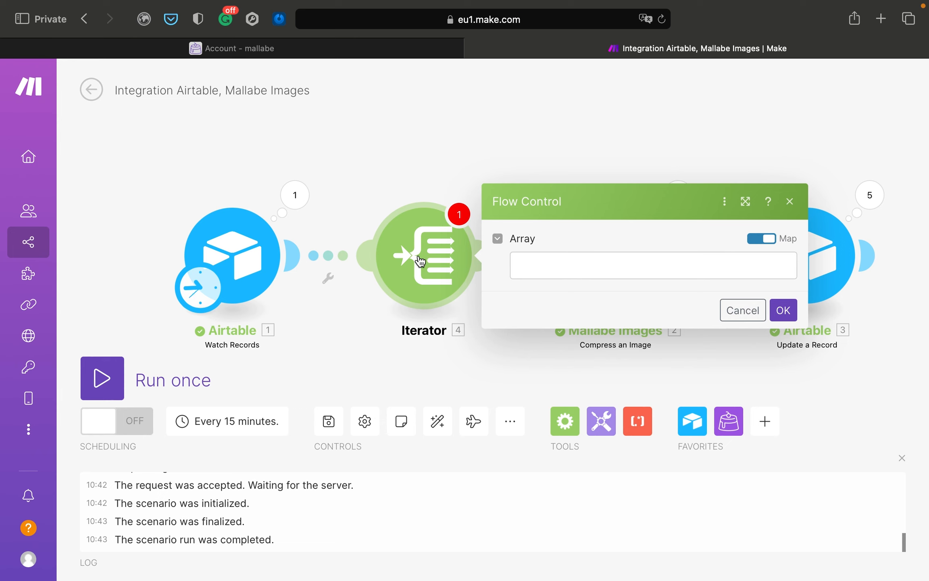
Map the Iterator's Array to the Image uncompressed[] field from Airtable Watch Records and save the module.
left_click(530, 266)
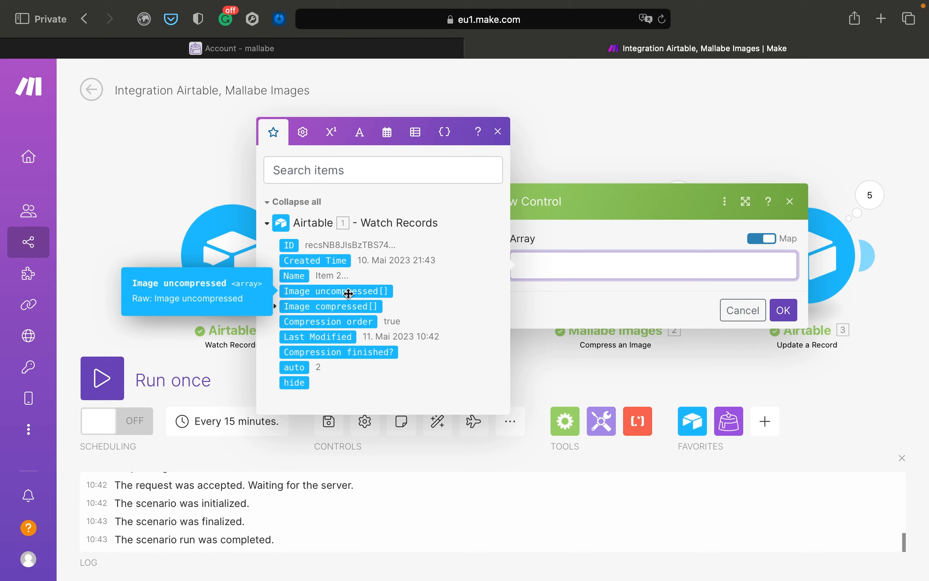
left_click(348, 293)
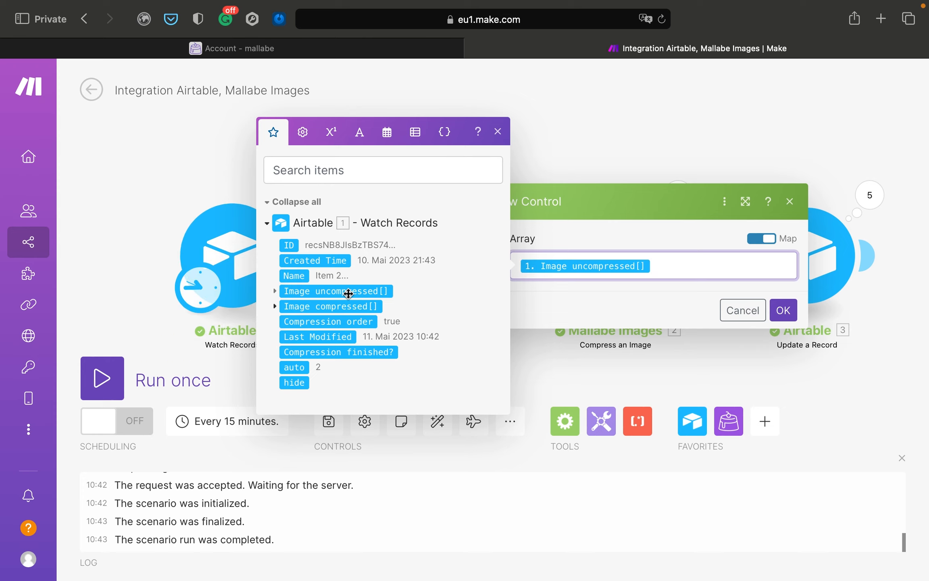
left_click(274, 291)
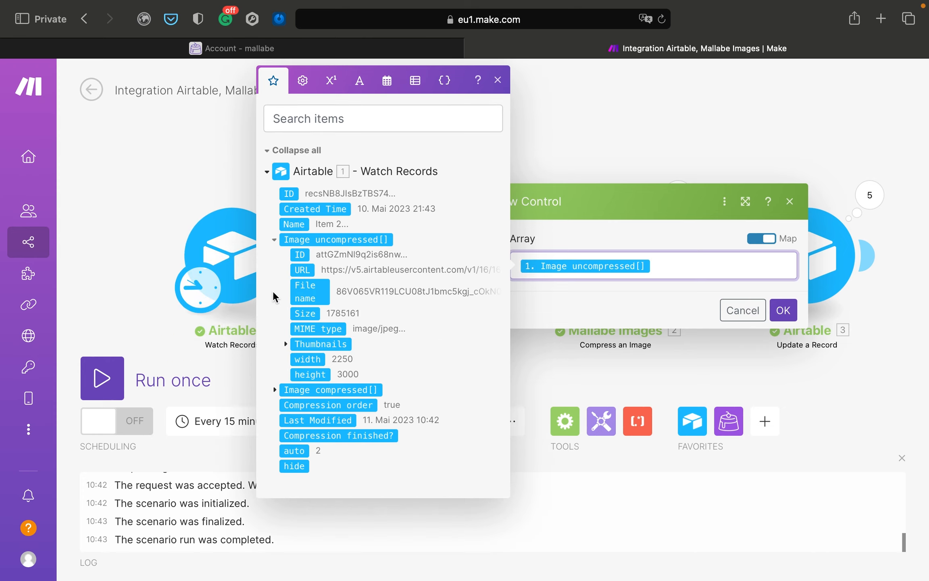
left_click(274, 241)
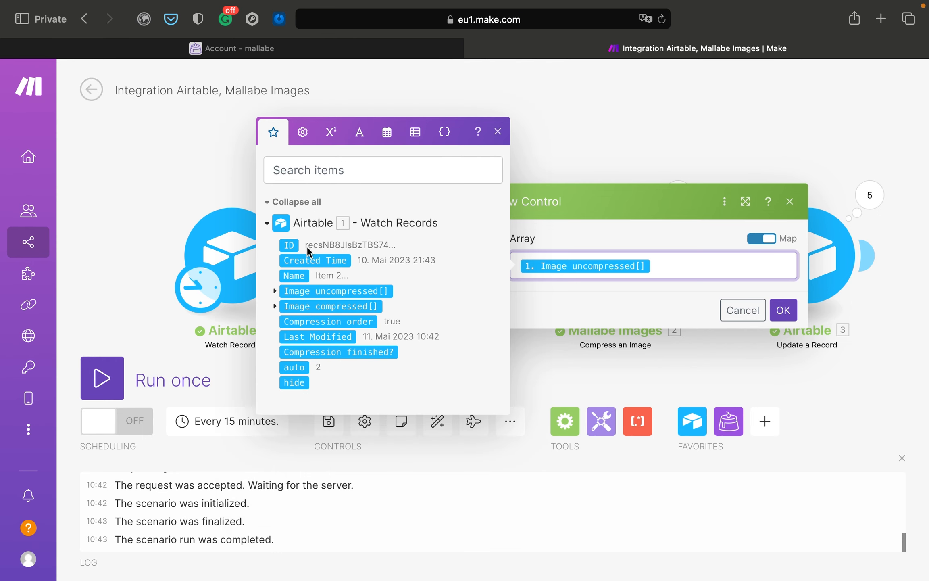
left_click(784, 310)
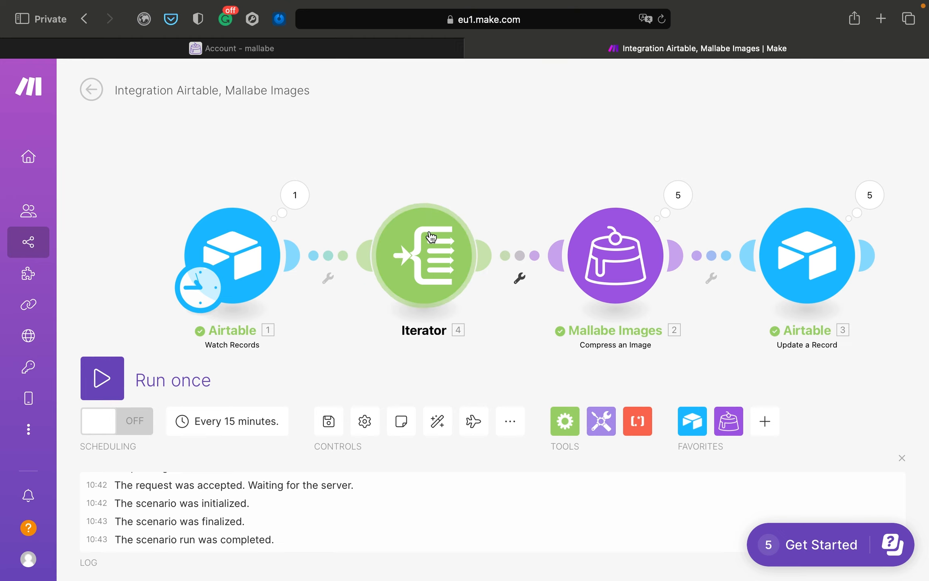
Replace the Image URL mapping in the Mallabe Images module with the Iterator's URL and save the settings.
scroll(556, 153, "down", 1)
left_click(576, 152)
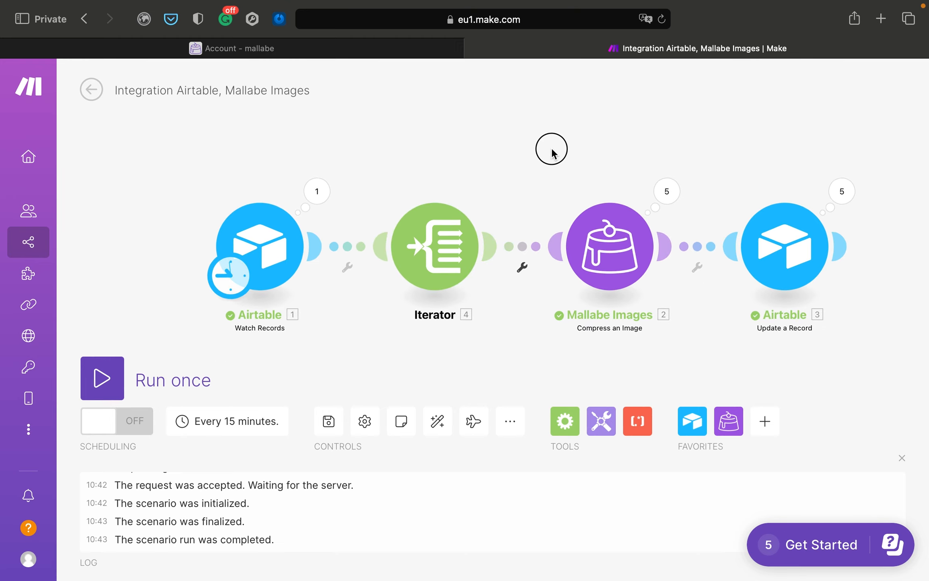
left_click_drag(575, 150, 491, 149)
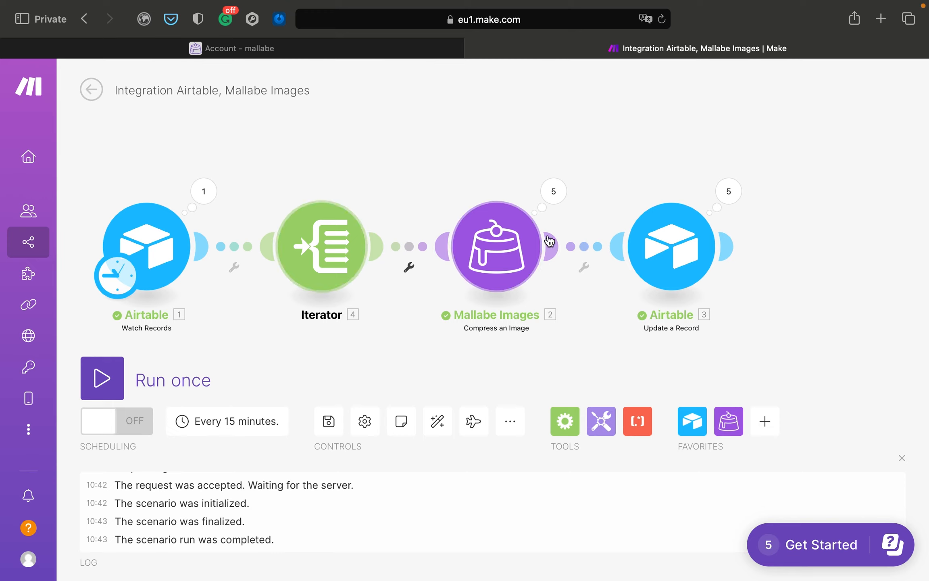
left_click(490, 252)
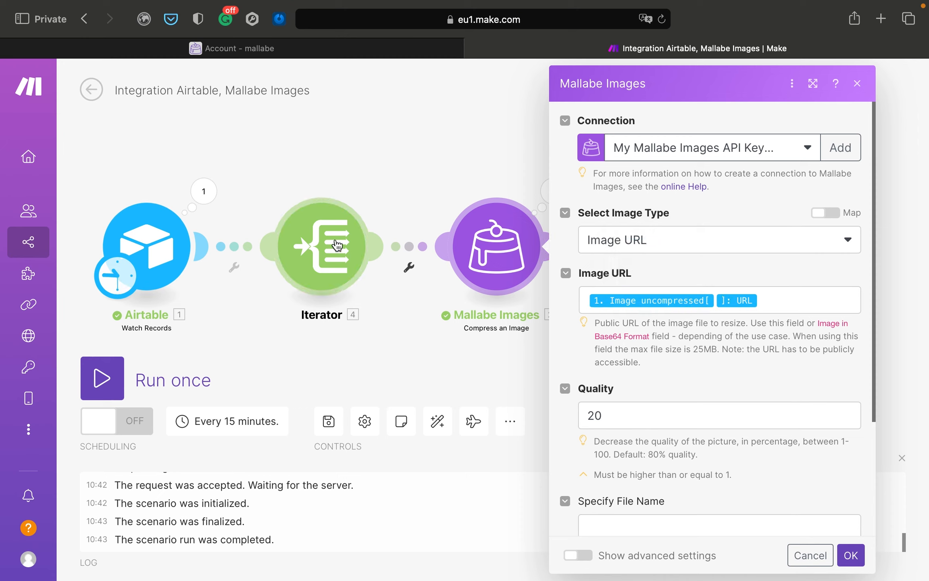
left_click(748, 293)
key("BackSpace")
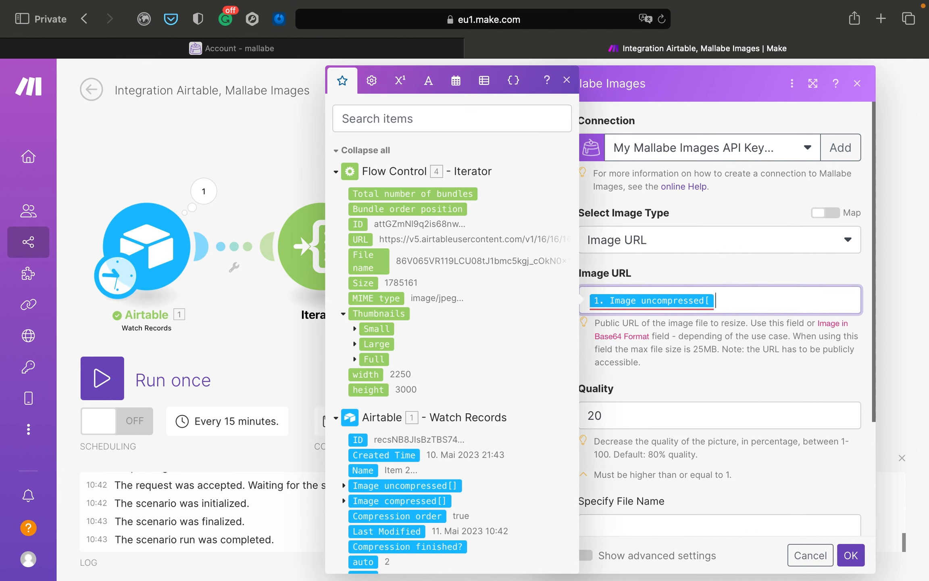
key("BackSpace")
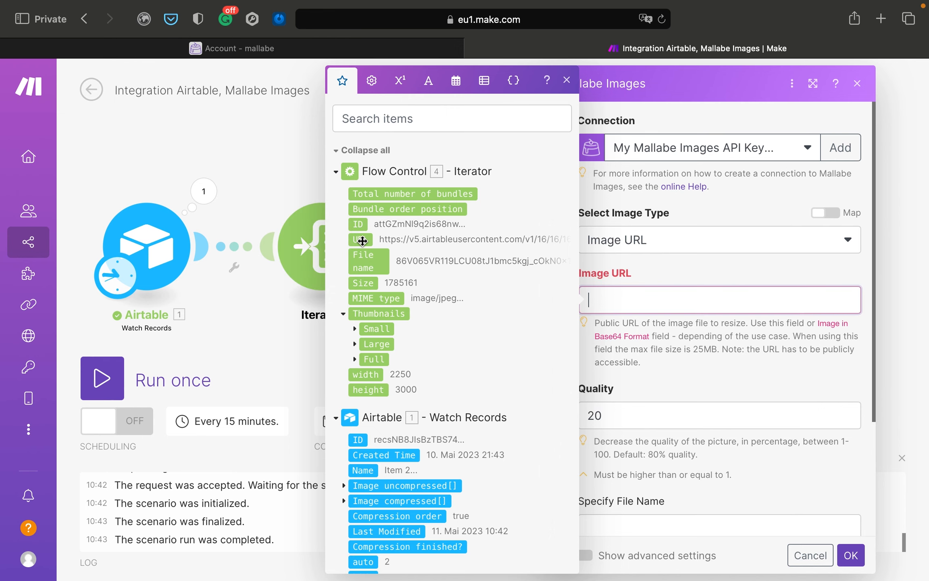
left_click(362, 241)
left_click(641, 372)
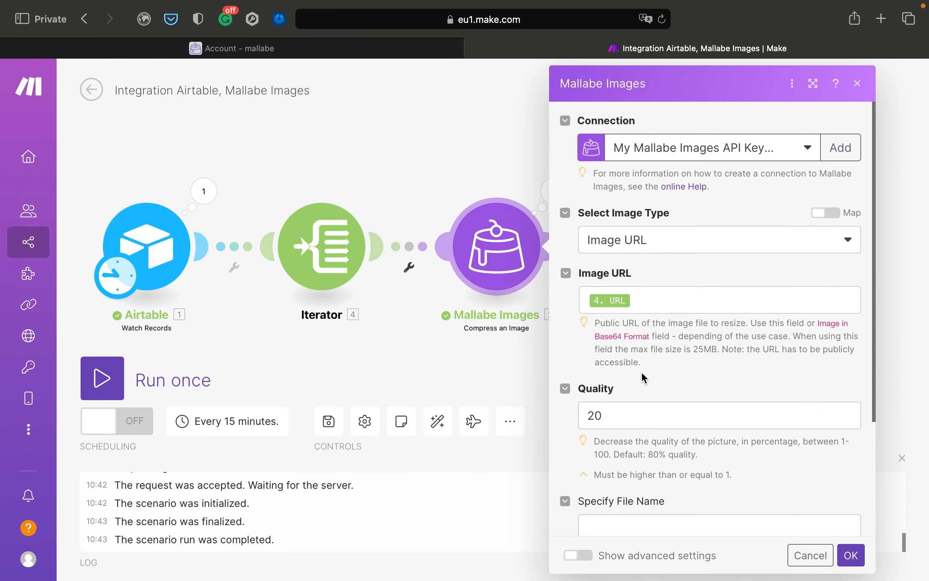
scroll(641, 372, "down", 2)
scroll(625, 338, "down", 2)
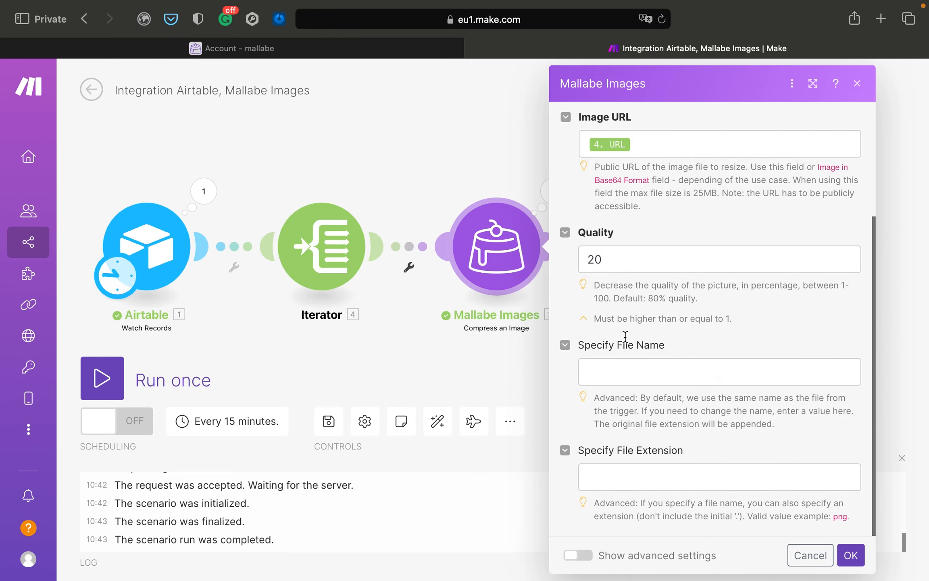
scroll(625, 338, "up", 3)
scroll(625, 338, "up", 2)
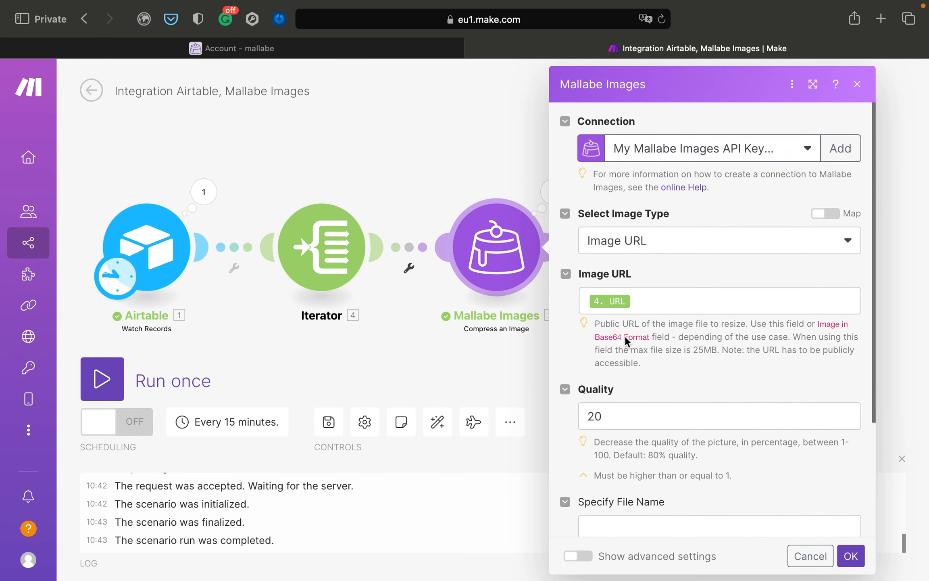
left_click(851, 555)
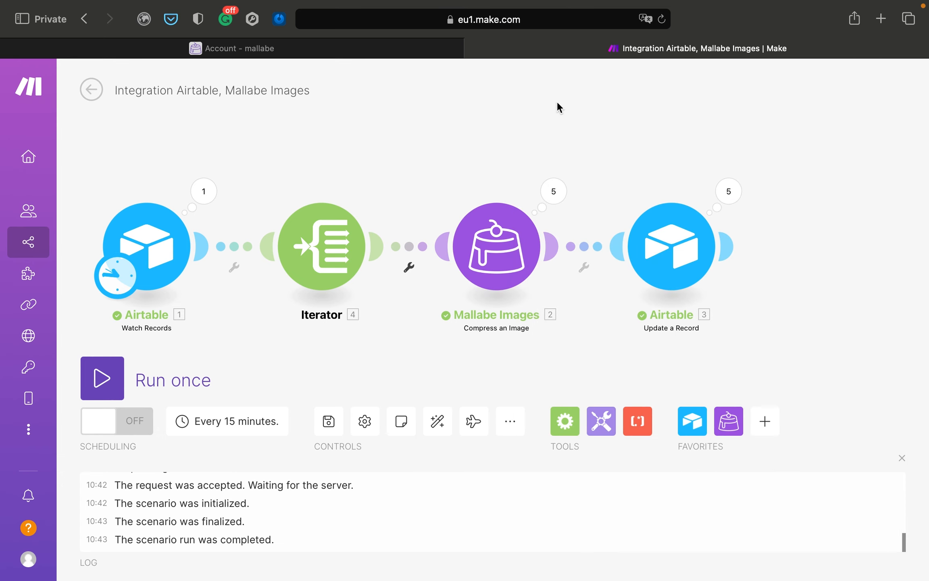
Insert a Flow Control Array aggregator module between Mallabe Images and Airtable Update a Record.
scroll(580, 144, "down", 1)
left_click_drag(636, 143, 534, 141)
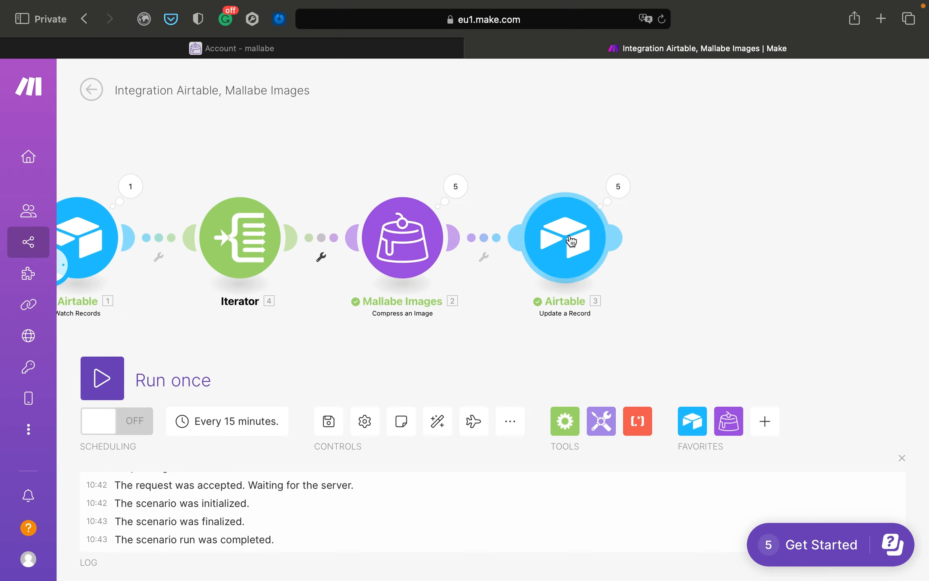
right_click(486, 238)
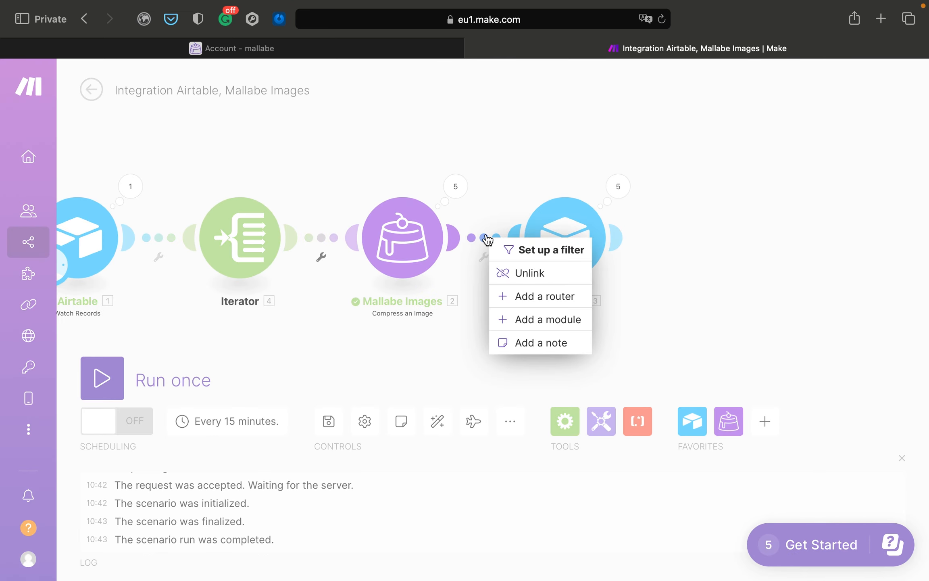
left_click(529, 320)
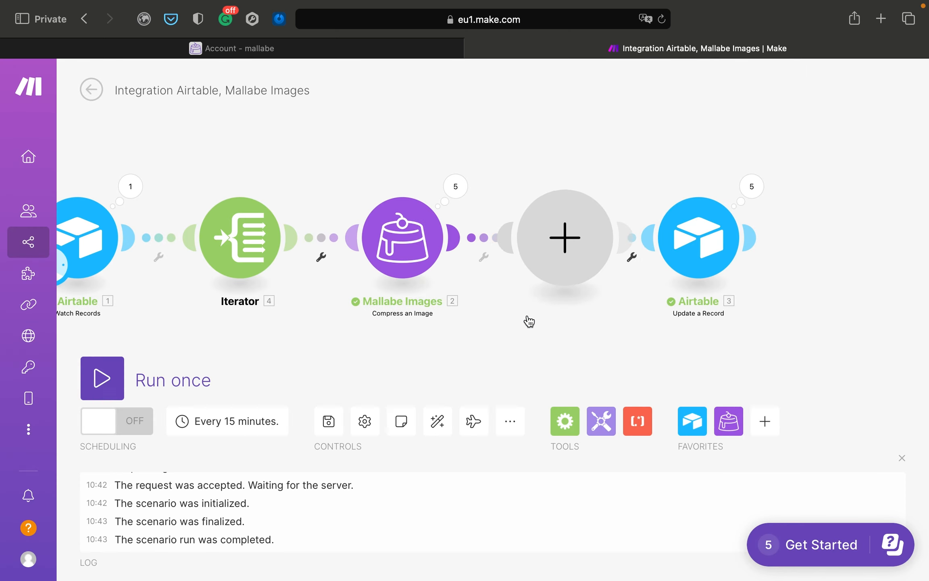
left_click(647, 276)
type("f")
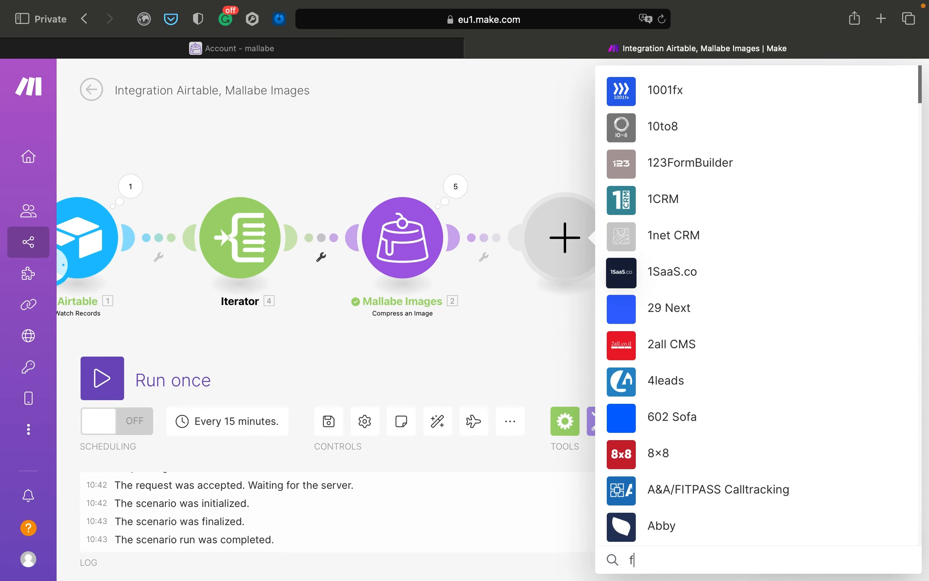
type("low contr")
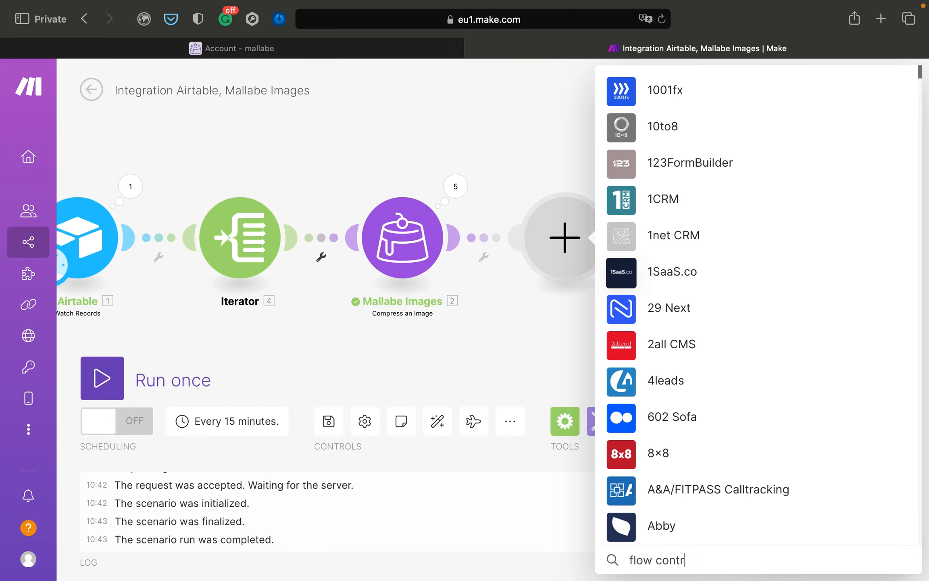
type("ol")
left_click(627, 217)
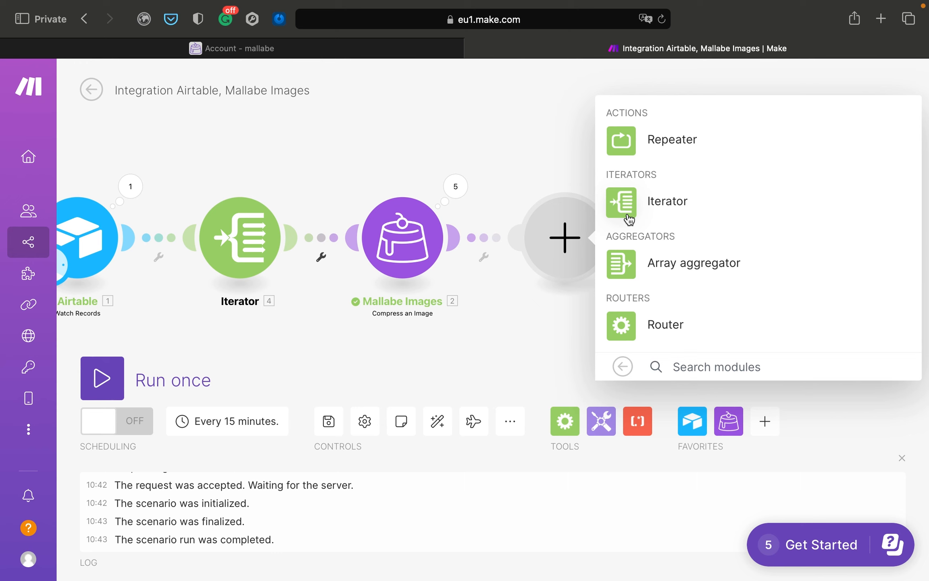
left_click(621, 263)
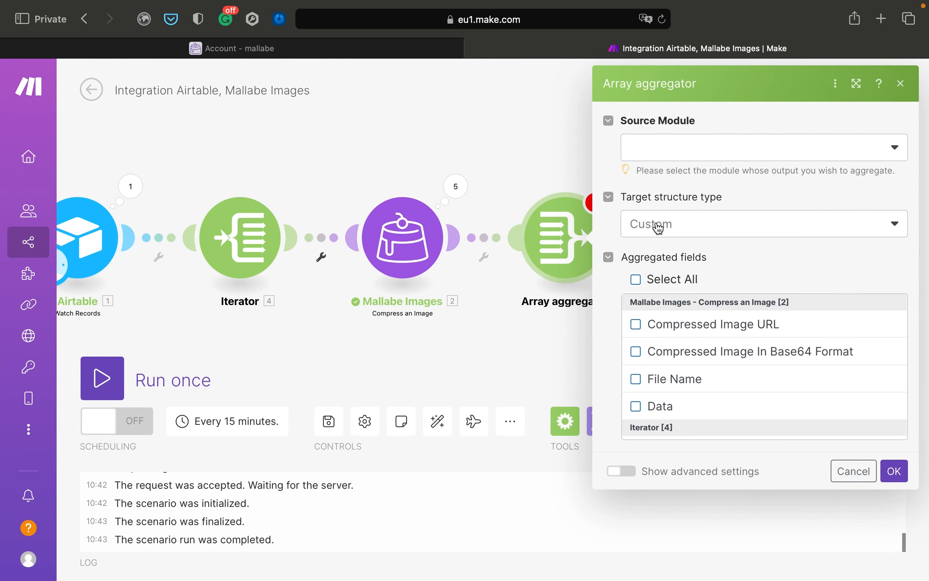
Set the Array aggregator's source module to Iterator [4] and its target structure type to Record: Image compressed.
left_click(660, 150)
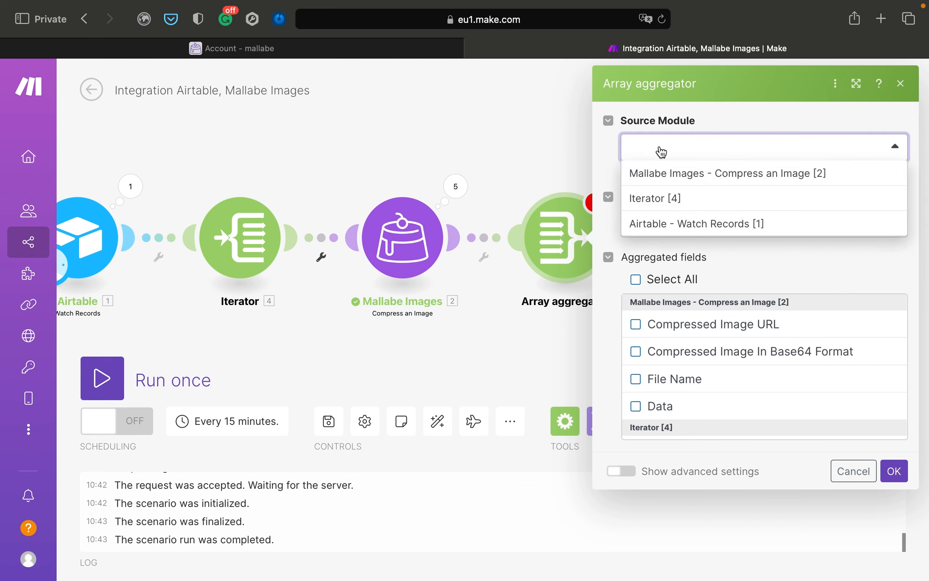
left_click(667, 199)
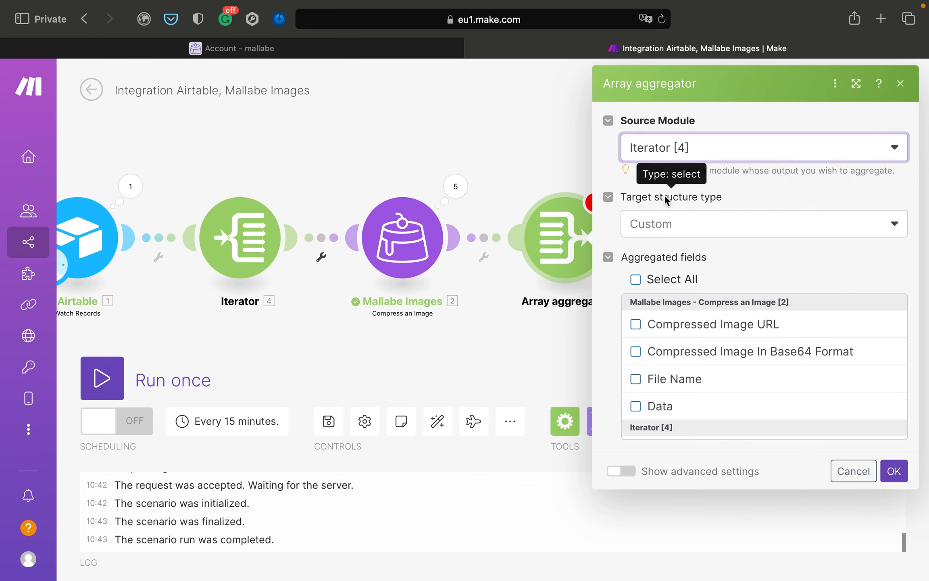
left_click(731, 230)
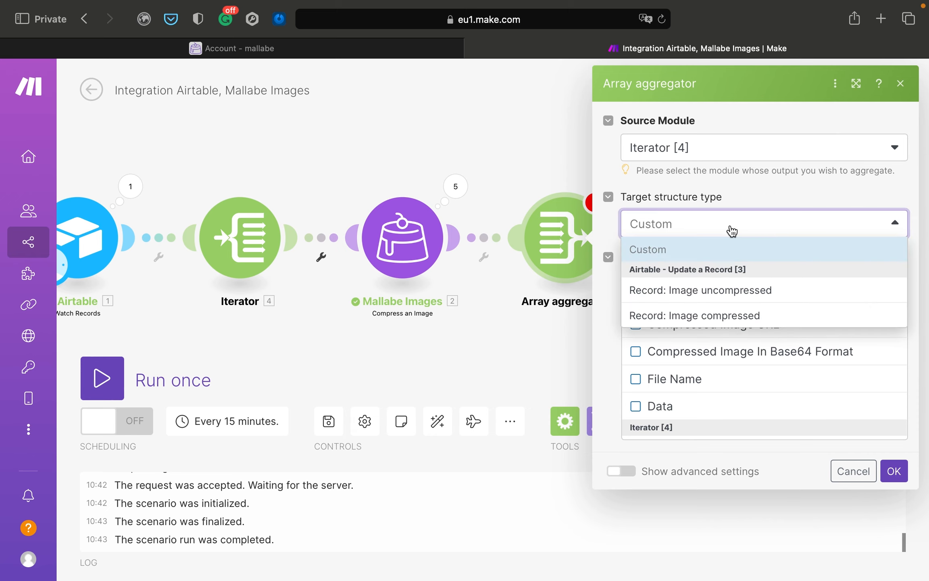
left_click(739, 315)
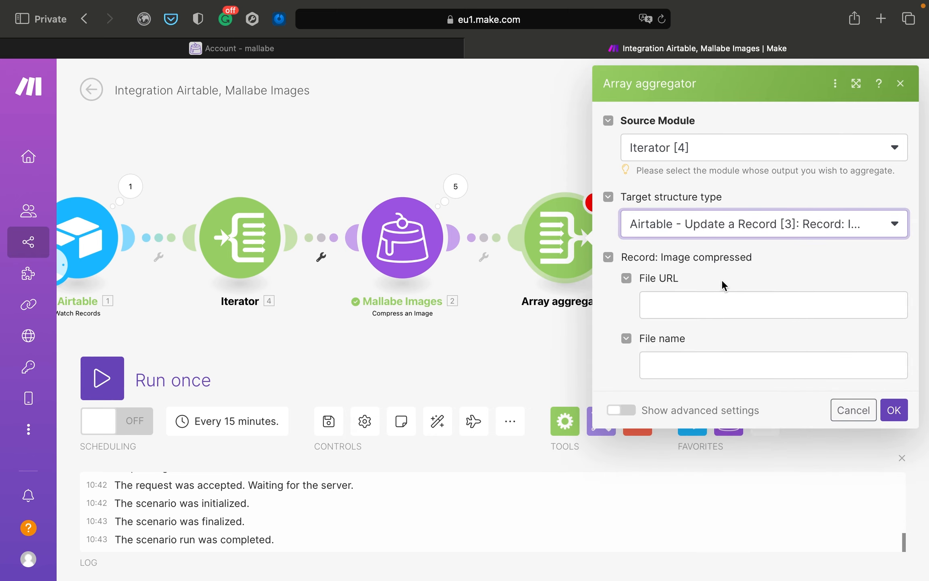
Map the aggregator's File URL to Mallabe's Compressed Image URL and File name to Mallabe's File Name, and save the module.
left_click(694, 308)
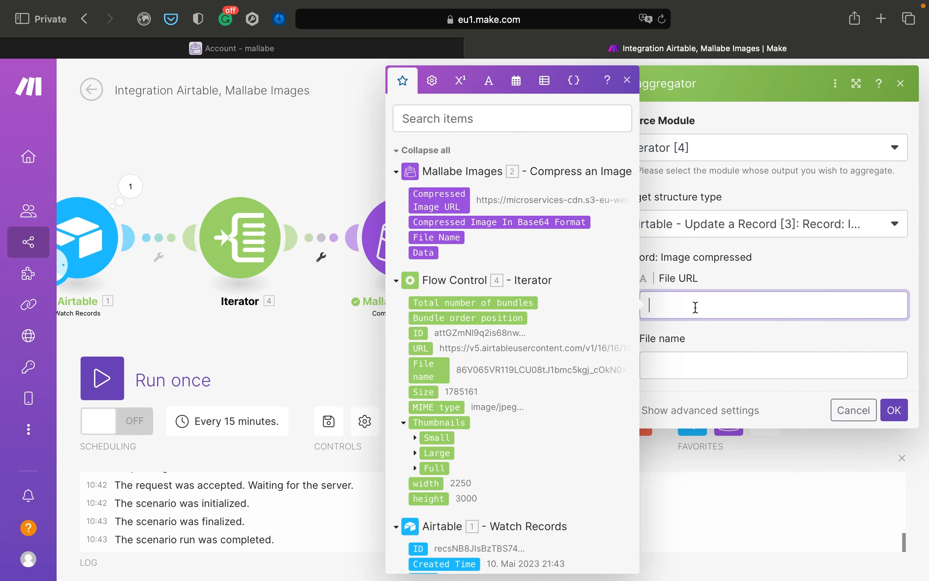
left_click(442, 205)
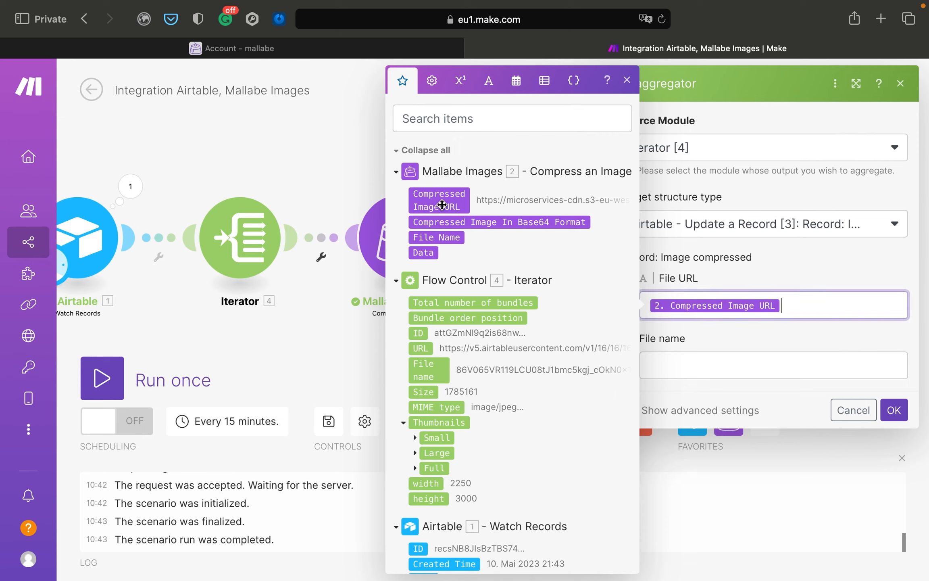
key("Tab")
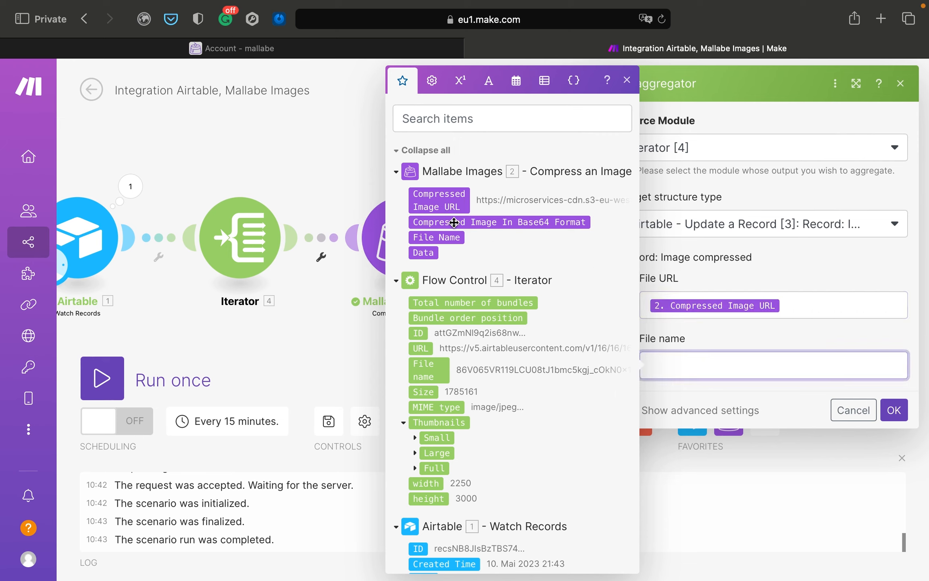
left_click(439, 238)
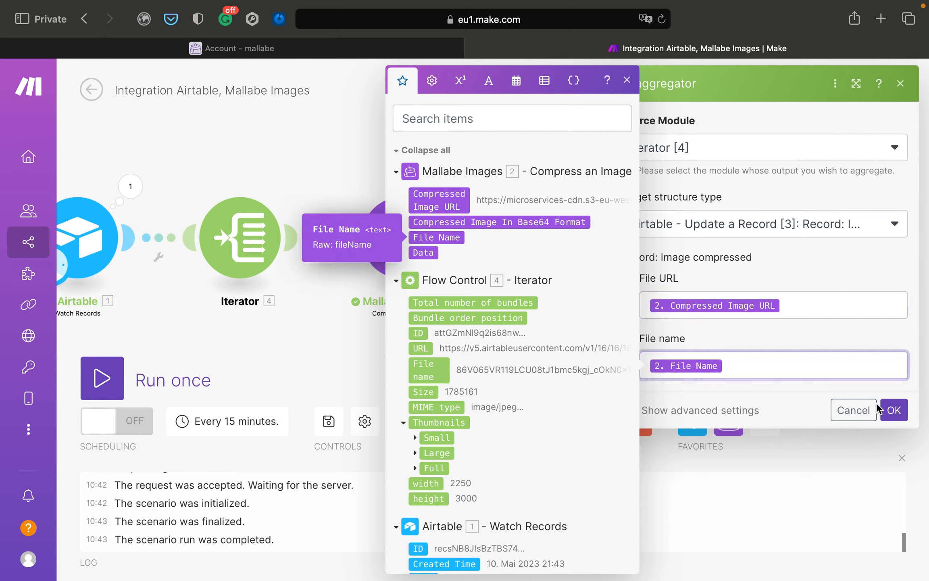
left_click(891, 411)
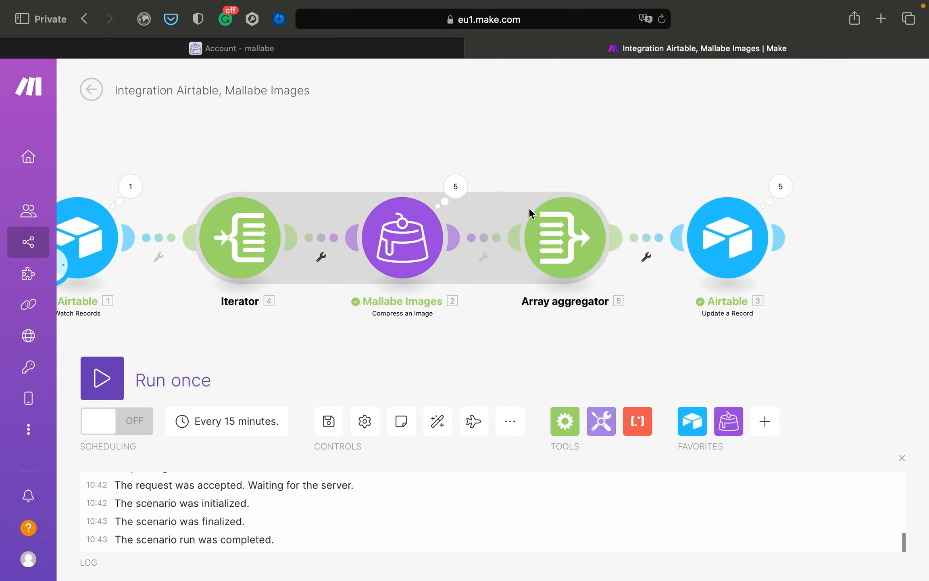
In the Airtable Update a Record module, remove Item 1 with its File URL and File name mappings from Image compressed.
scroll(502, 146, "down", 2)
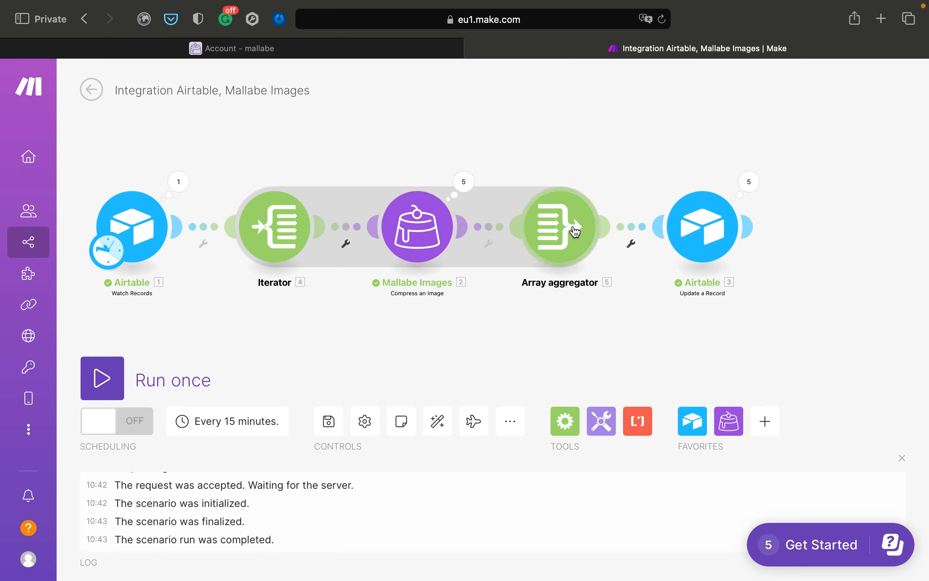
left_click(706, 233)
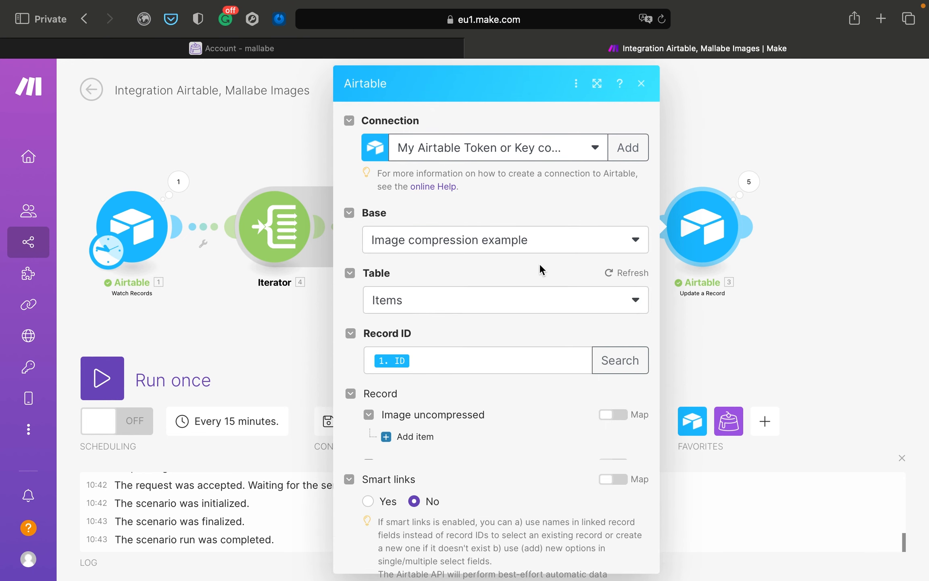
scroll(539, 263, "down", 3)
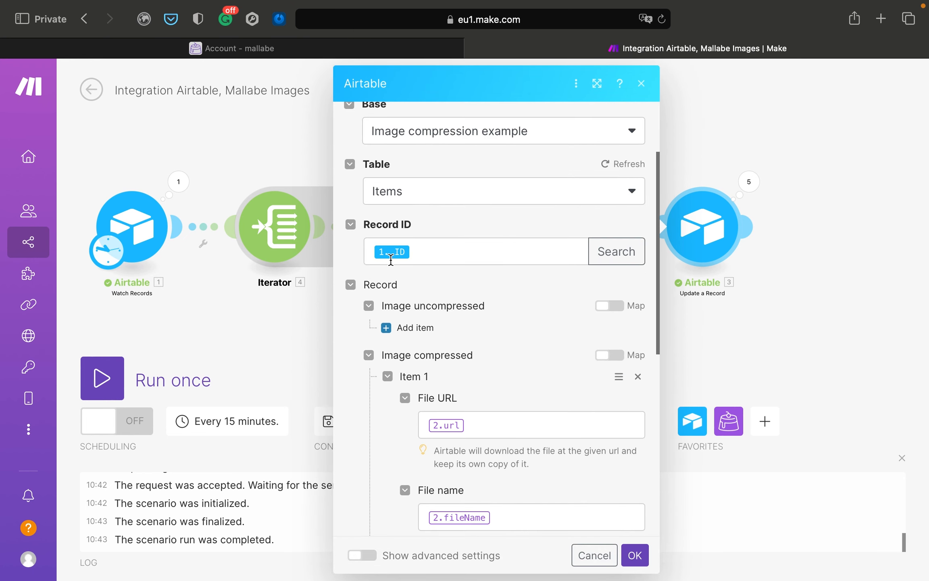
mouse_move(389, 254)
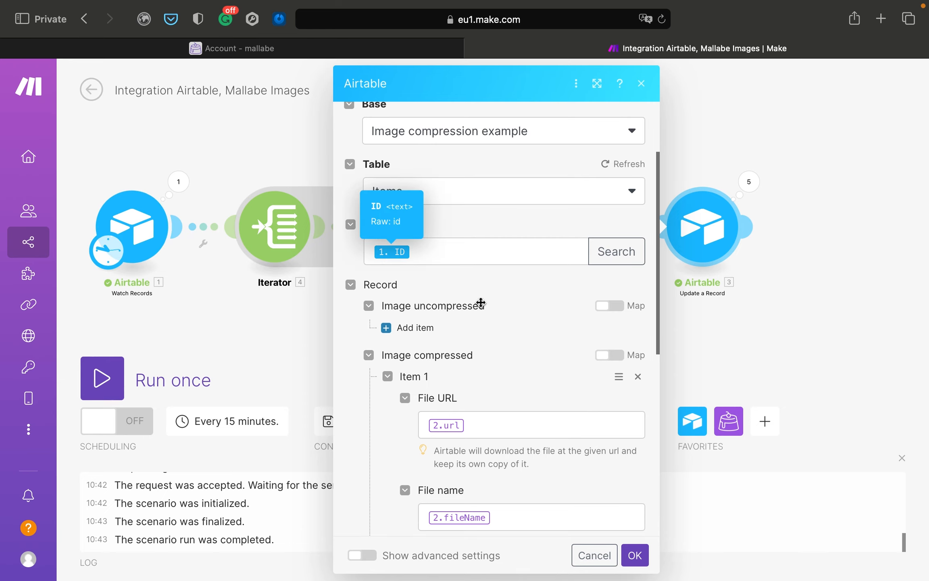
scroll(481, 303, "down", 3)
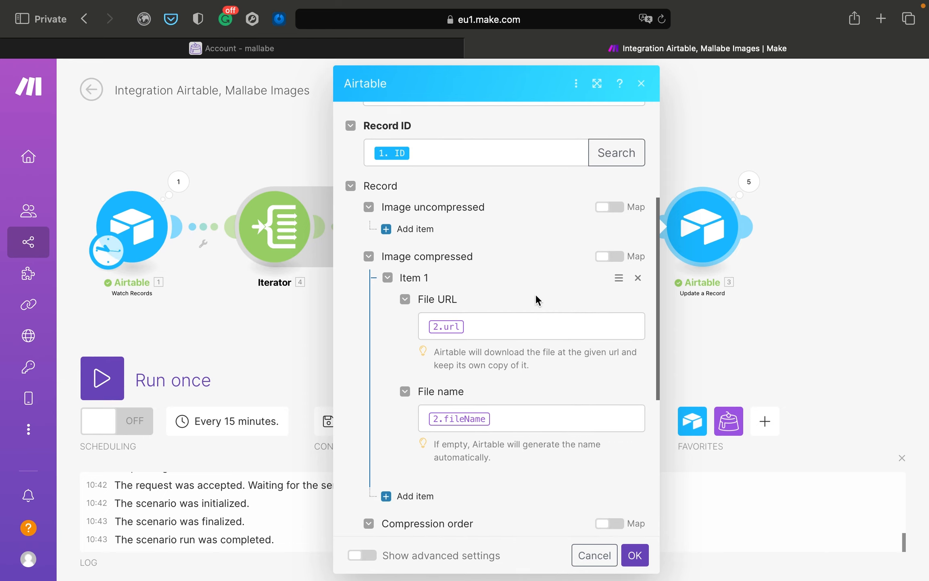
left_click(637, 278)
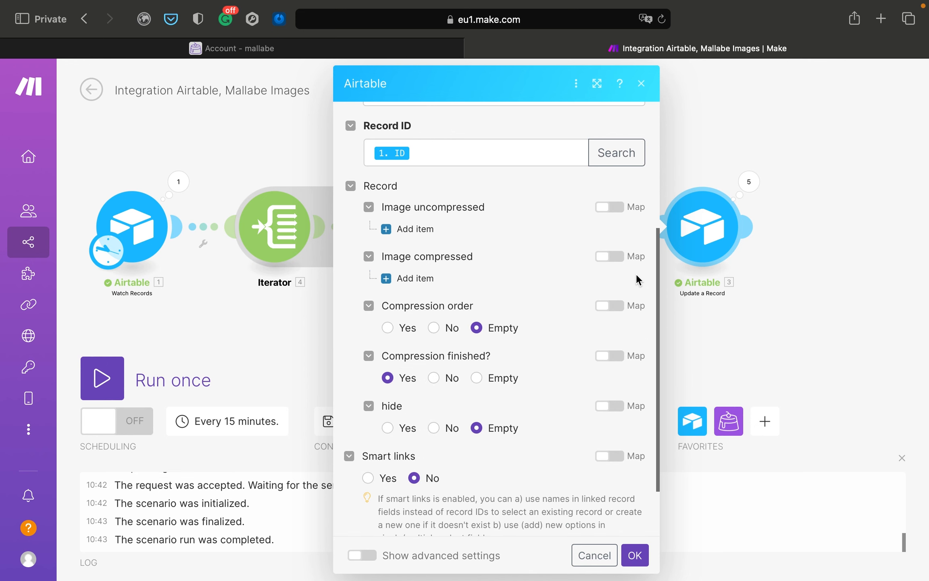
Enable mapping for Image compressed, assign it the Array aggregator's Array[], and save the Update a Record module.
left_click(613, 257)
left_click(484, 286)
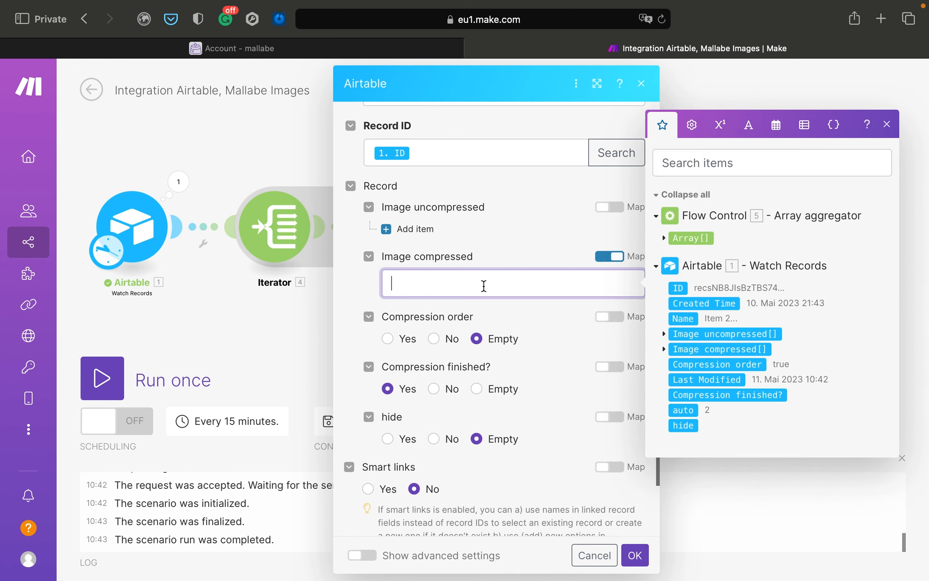
left_click(695, 239)
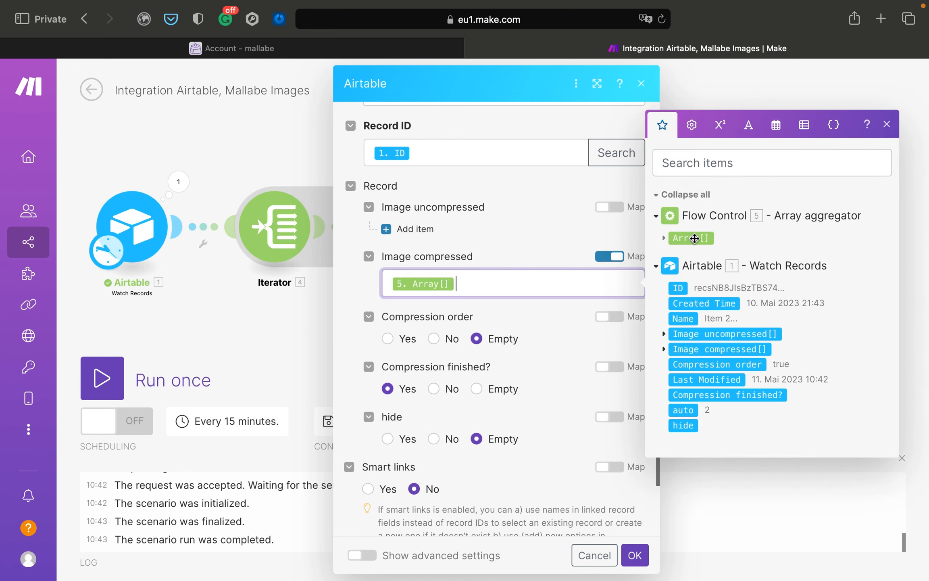
left_click(510, 261)
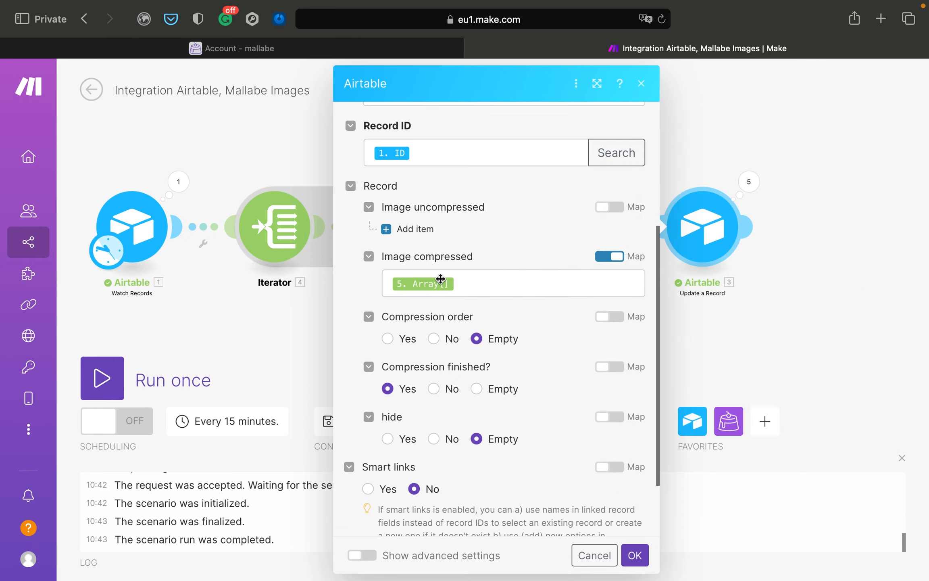
scroll(498, 317, "down", 2)
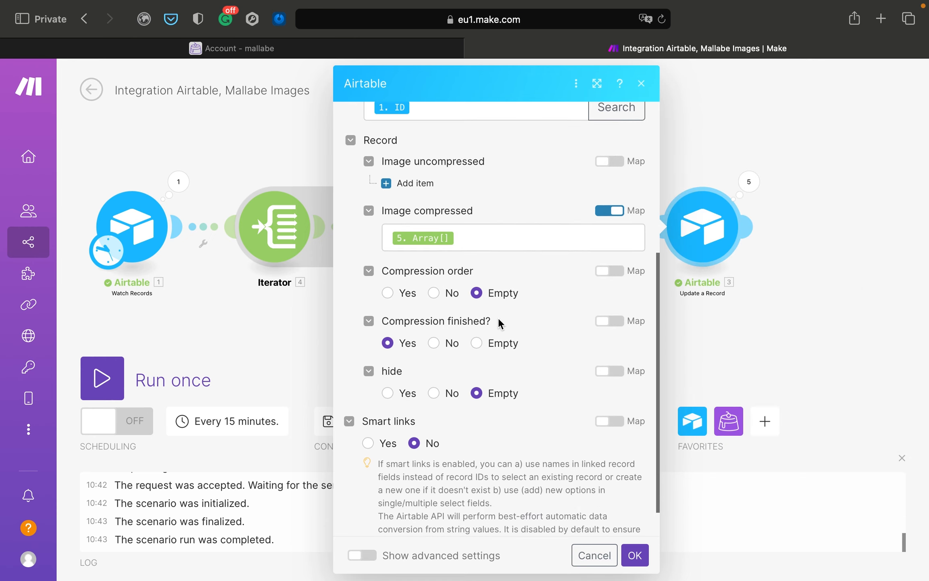
left_click(633, 556)
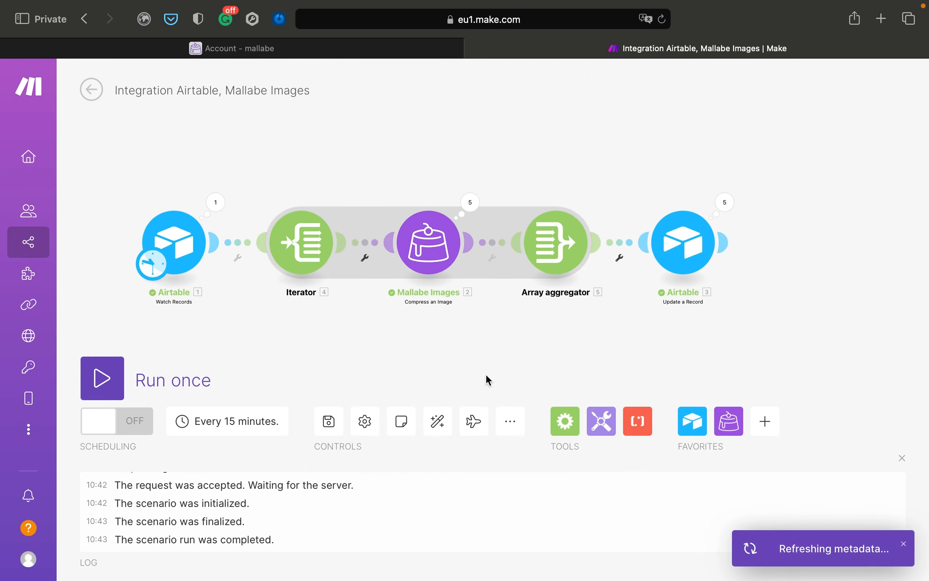
Run the scenario once and check Item 7's compressed images in the Airtable Items table.
left_click(102, 378)
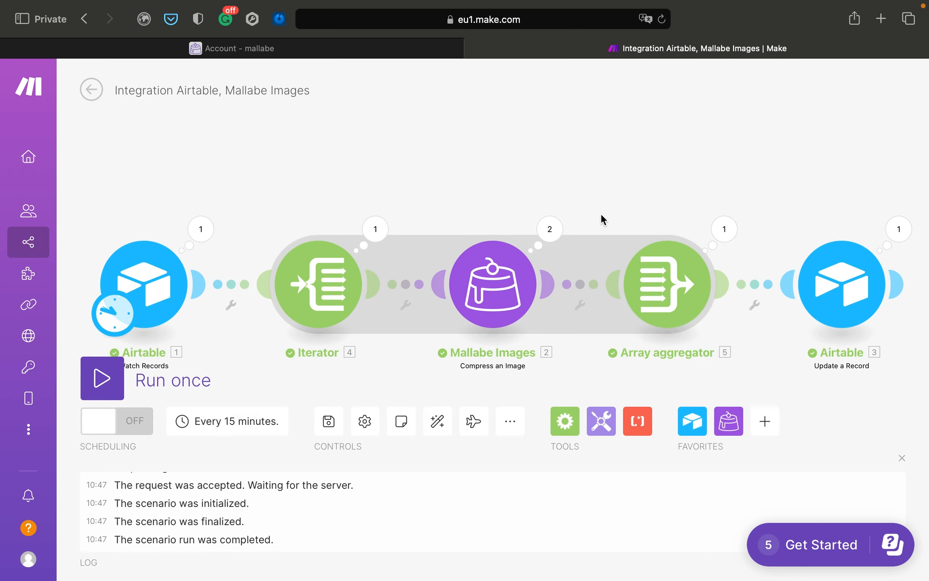
key("ctrl+Right")
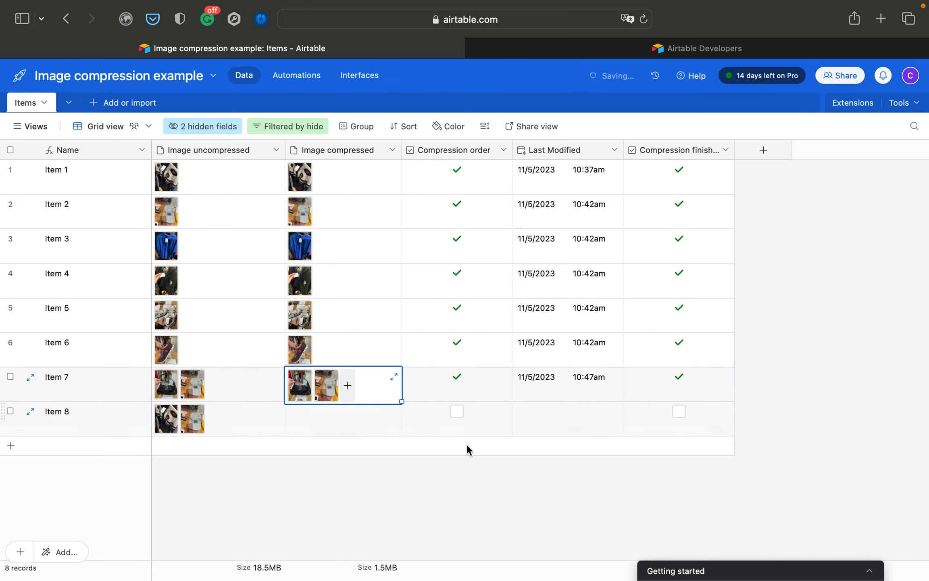
key("ctrl+Left")
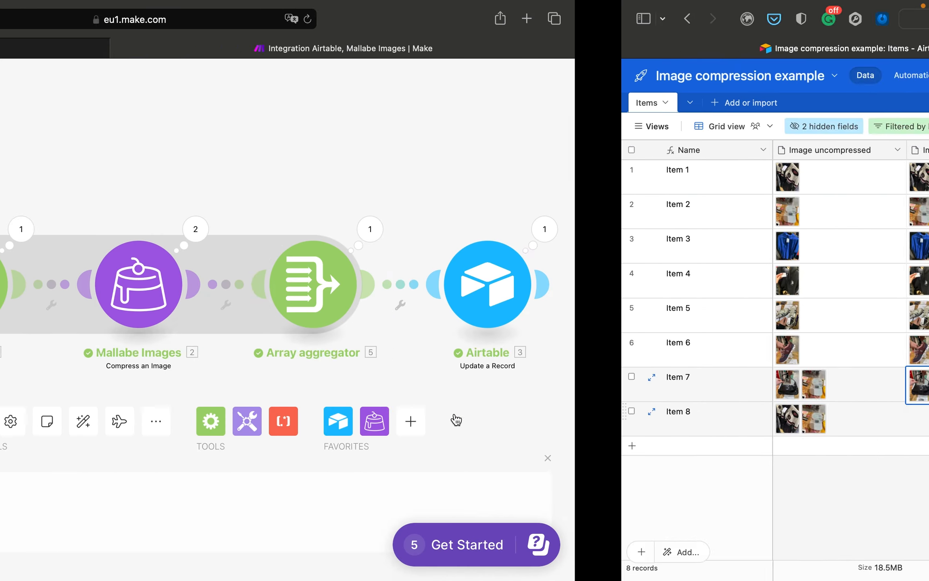
Run the scenario once more from Make and check Item 8's compressed images in Airtable.
left_click(104, 383)
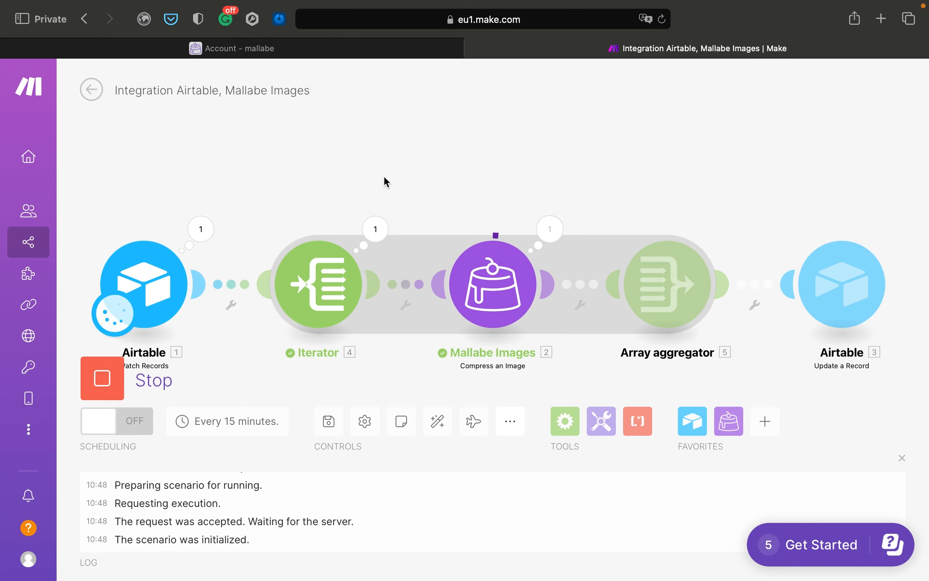
key("ctrl+Right")
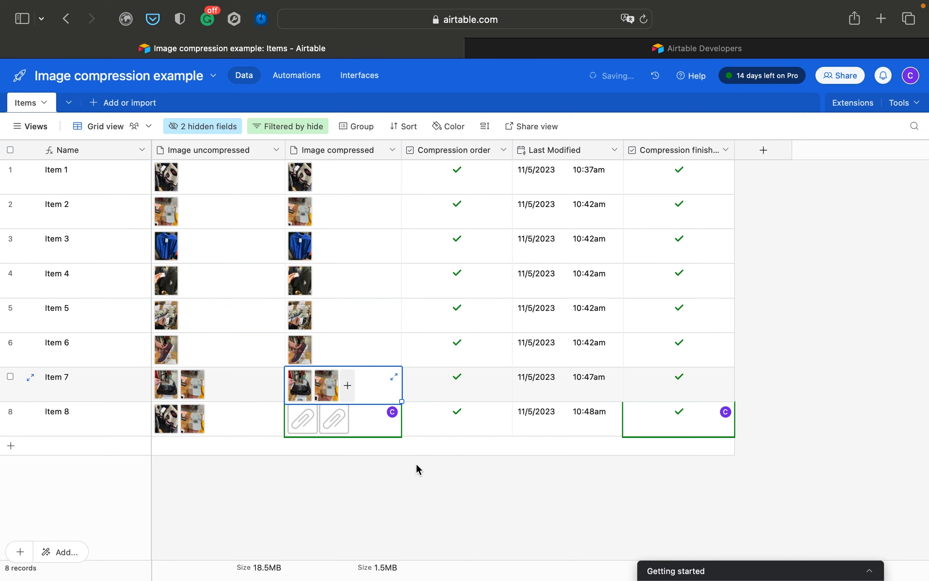
key("ctrl+Left")
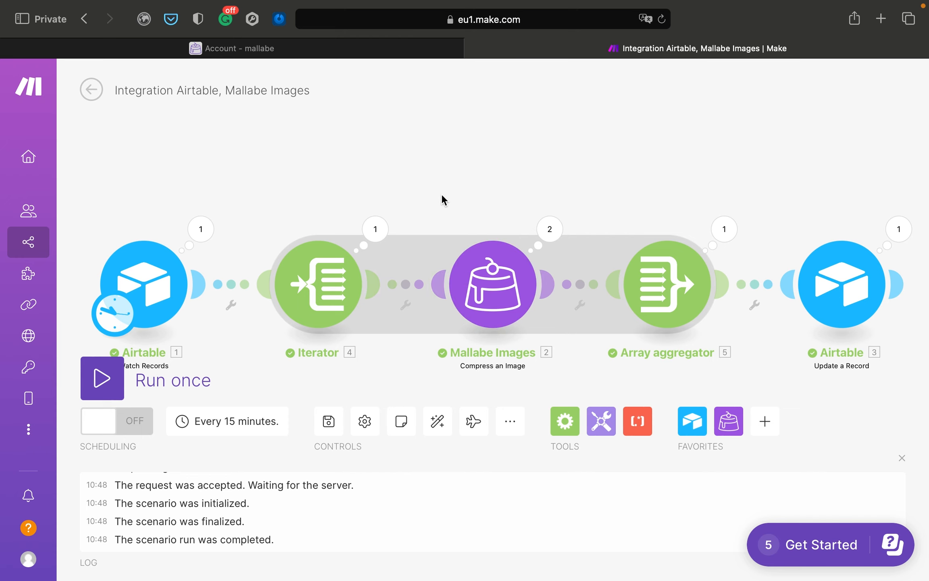
key("ctrl+Right")
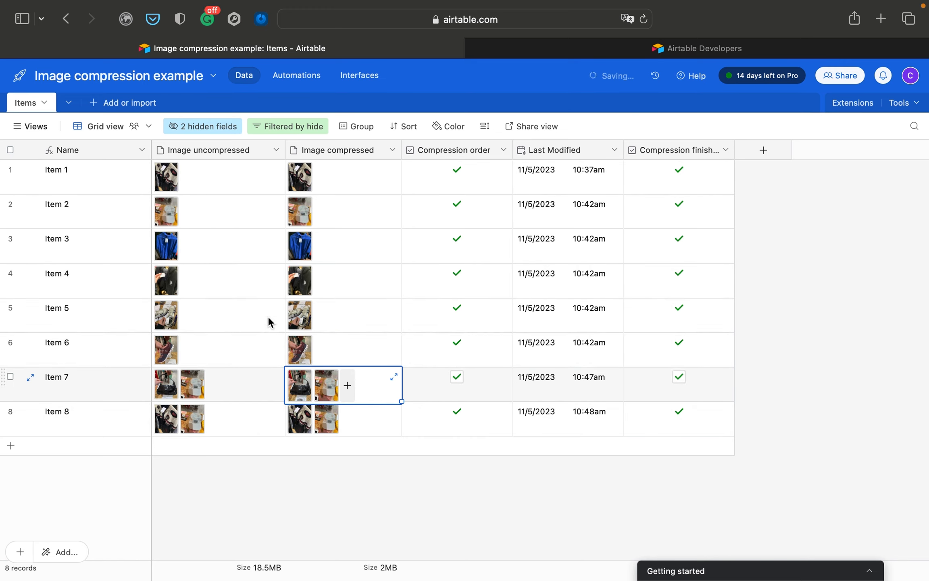
Back in Make, set up a filter between Airtable Watch Records and Iterator, labelled "Dont compress twice".
key("ctrl+Left")
left_click_drag(296, 201, 367, 160)
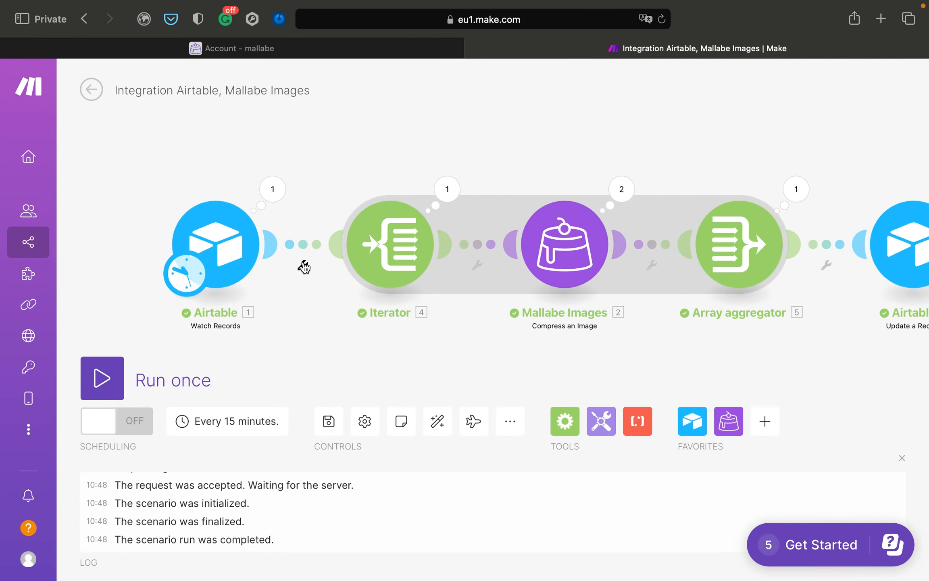
left_click(304, 267)
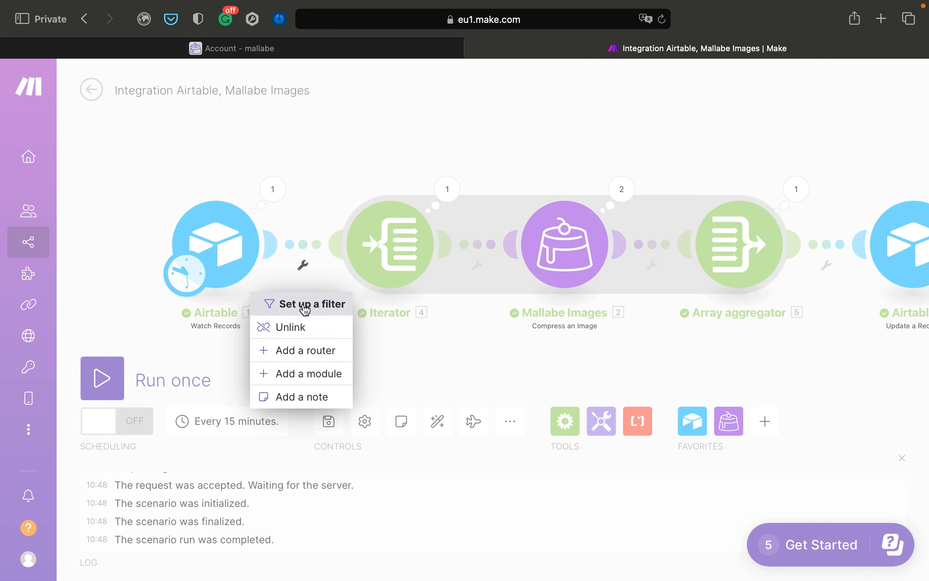
left_click(305, 305)
left_click(387, 178)
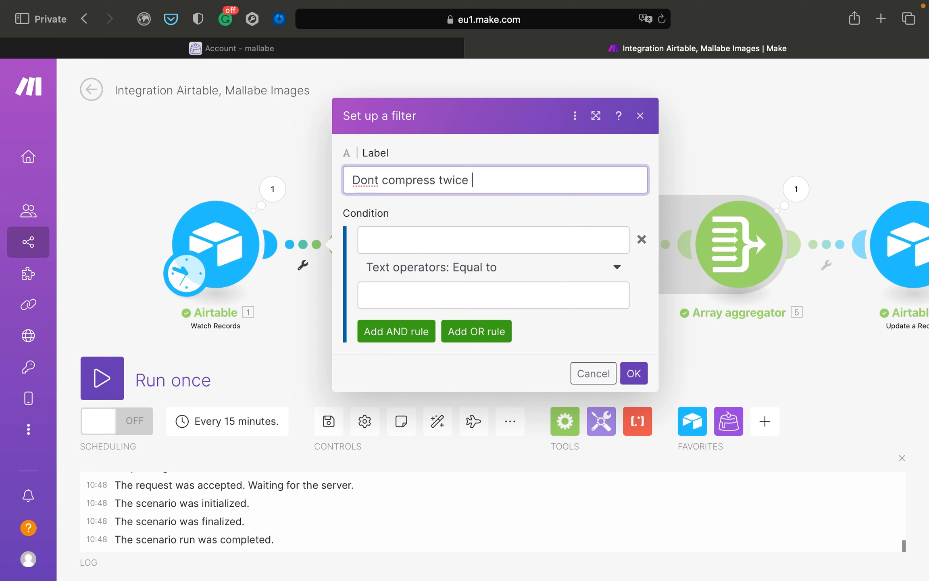
Set the filter condition to Compression finished? with the operator Does not exist, and save the filter.
left_click(391, 238)
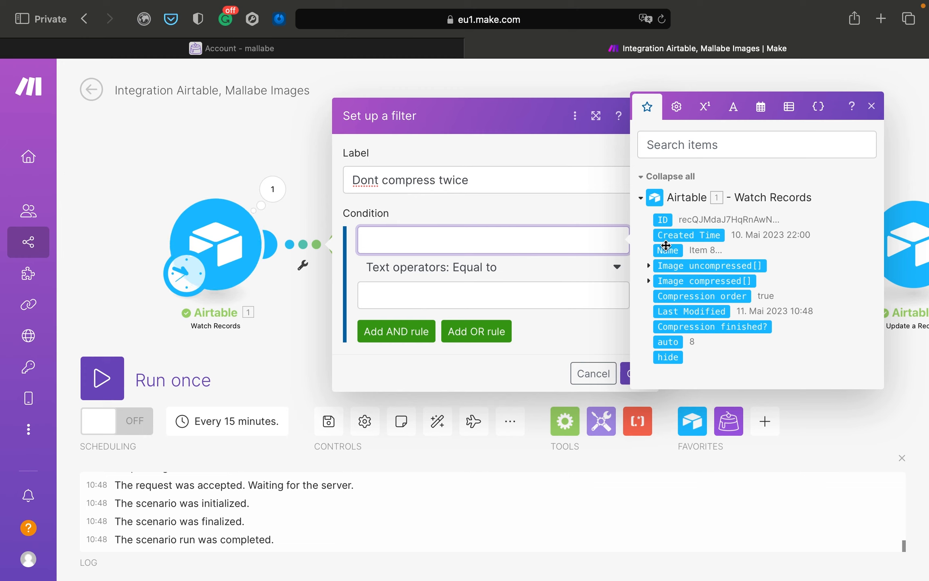
left_click(677, 327)
left_click(471, 268)
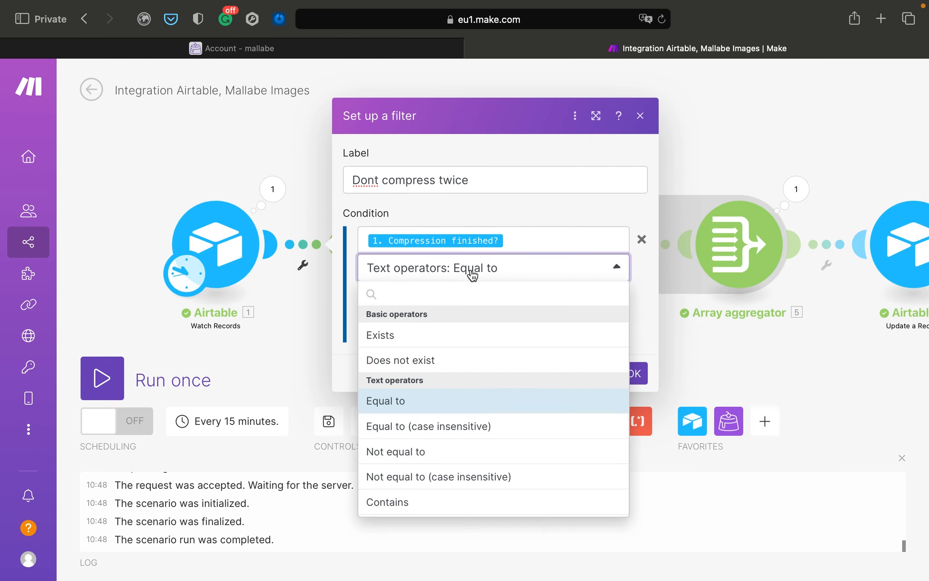
left_click(454, 359)
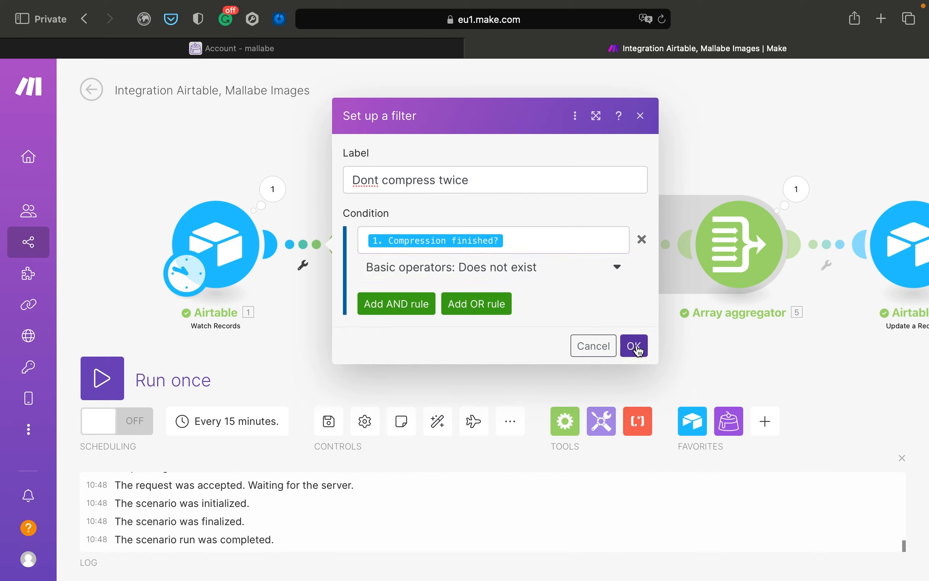
left_click(635, 346)
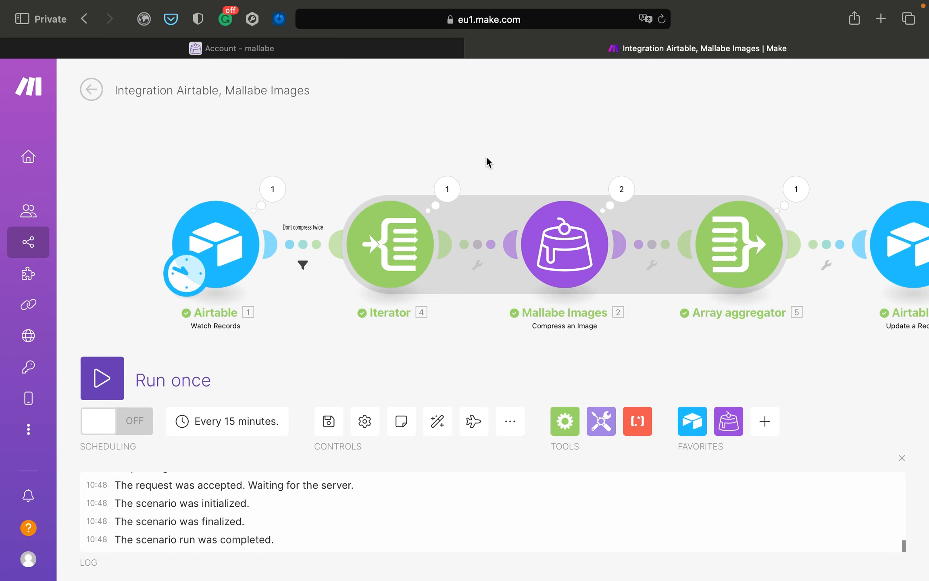
In Airtable, untick and re-tick Compression order for Item 1, and return to the Make scenario.
scroll(491, 162, "down", 2)
left_click_drag(535, 149, 450, 156)
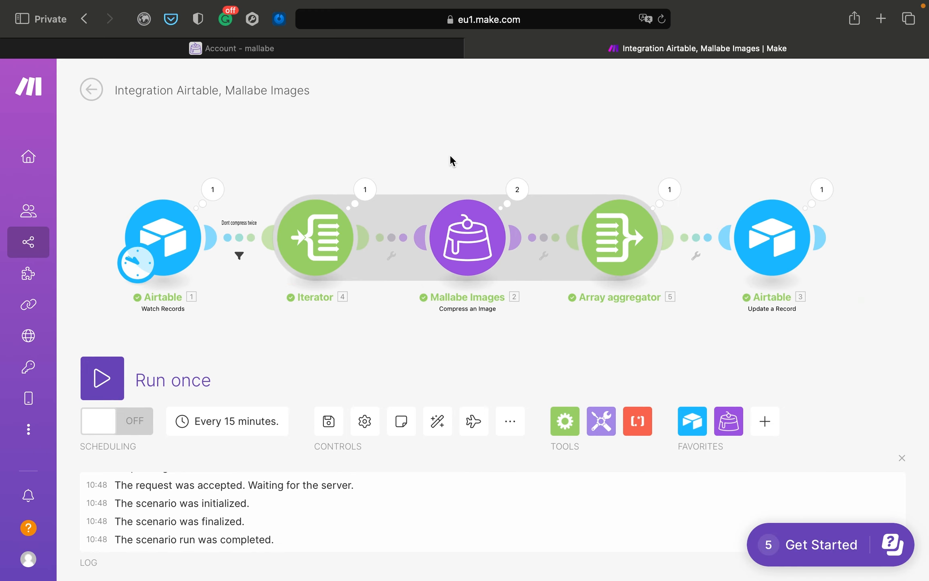
key("ctrl+Right")
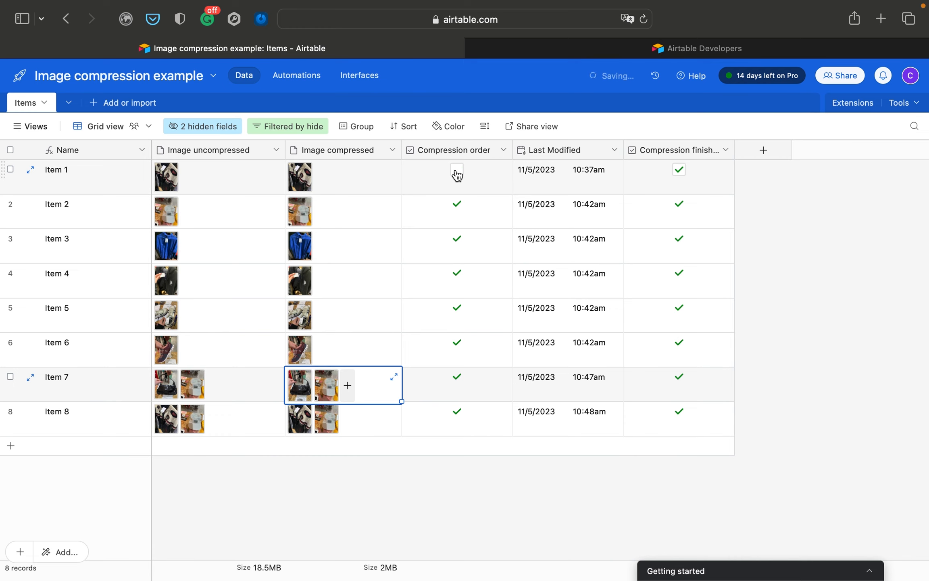
left_click(457, 172)
key("ctrl+Left")
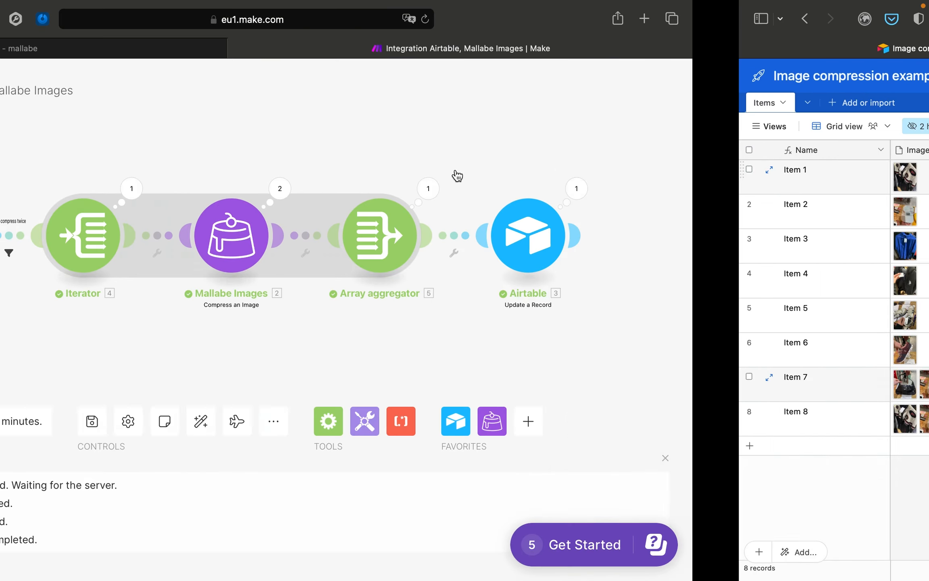
Run the scenario once and examine how the filter handles the already compressed record.
left_click(103, 400)
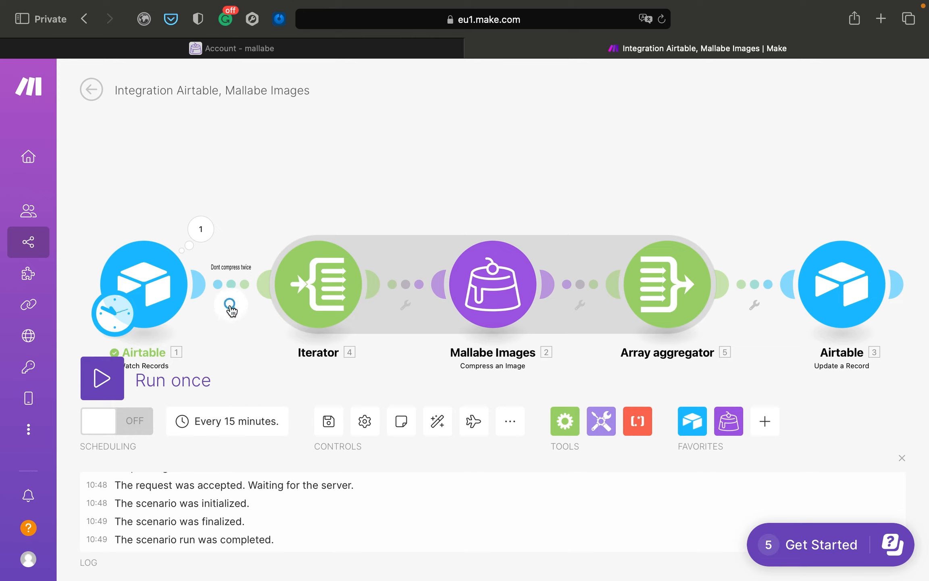
scroll(271, 217, "down", 1)
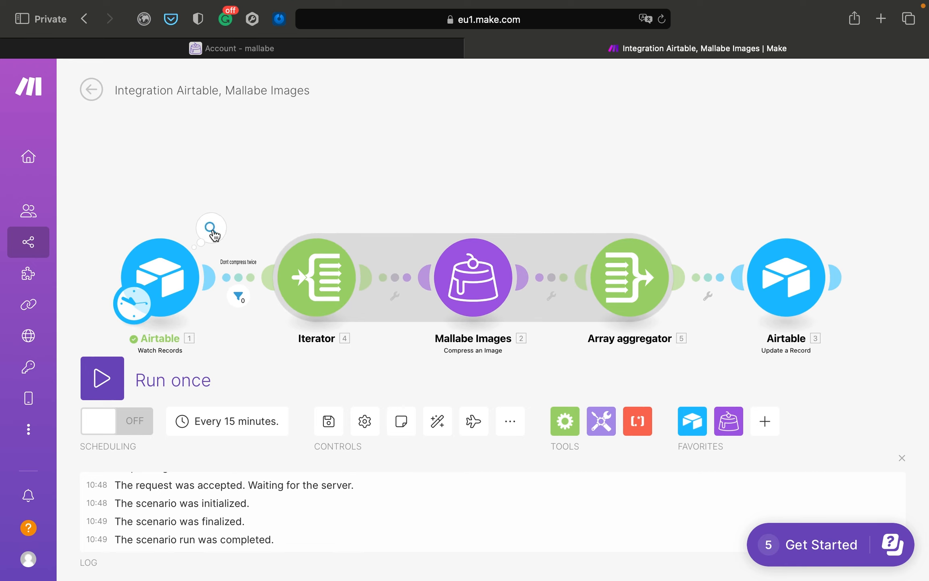
scroll(357, 205, "down", 1)
scroll(501, 194, "down", 1)
mouse_move(515, 190)
left_mouse_down()
mouse_move(453, 189)
mouse_move(503, 184)
left_mouse_up()
scroll(503, 182, "right", 4)
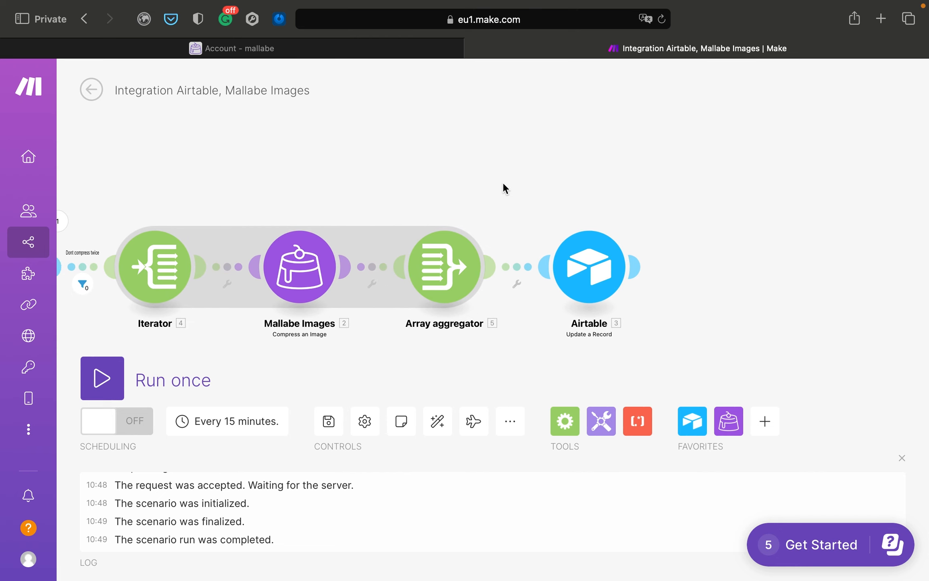
Check the image attachments and compression checkboxes in the Airtable Items table, and return to the full Make scenario.
key("ctrl+Right")
left_click(432, 511)
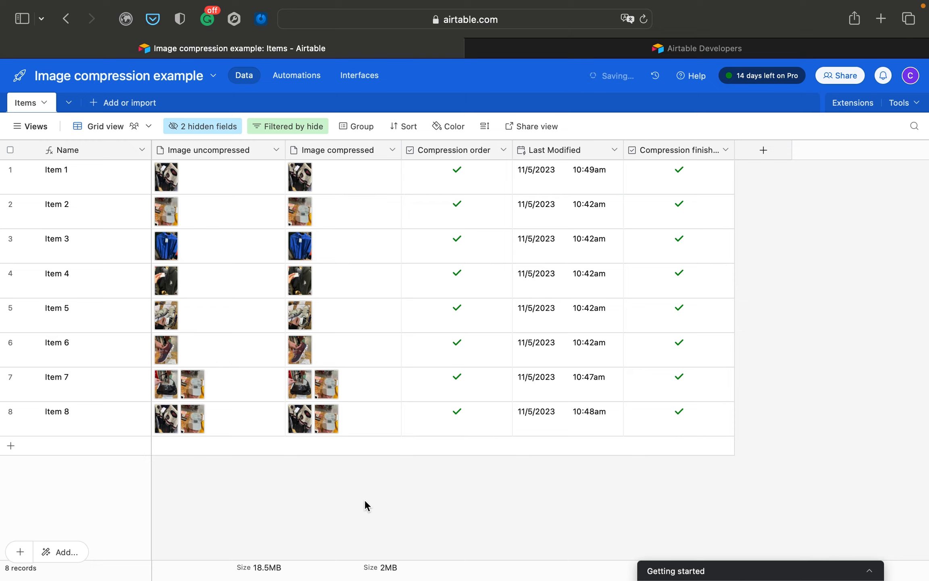
key("ctrl+Left")
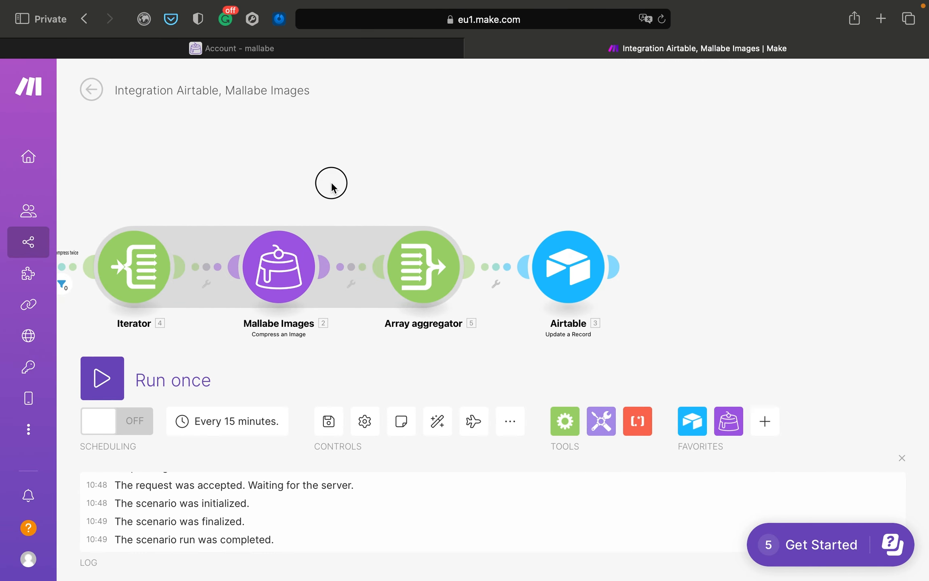
left_click_drag(332, 182, 514, 182)
scroll(514, 181, "down", 1)
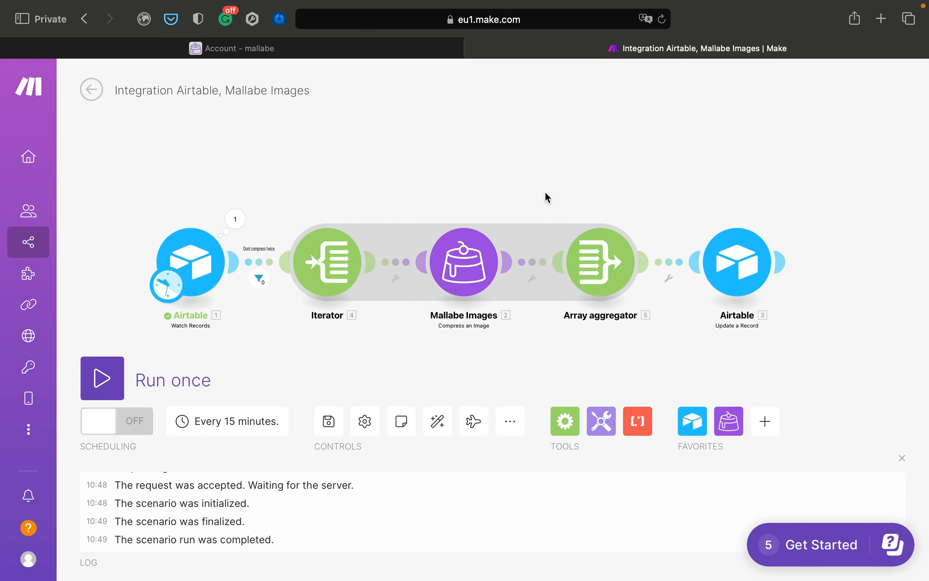